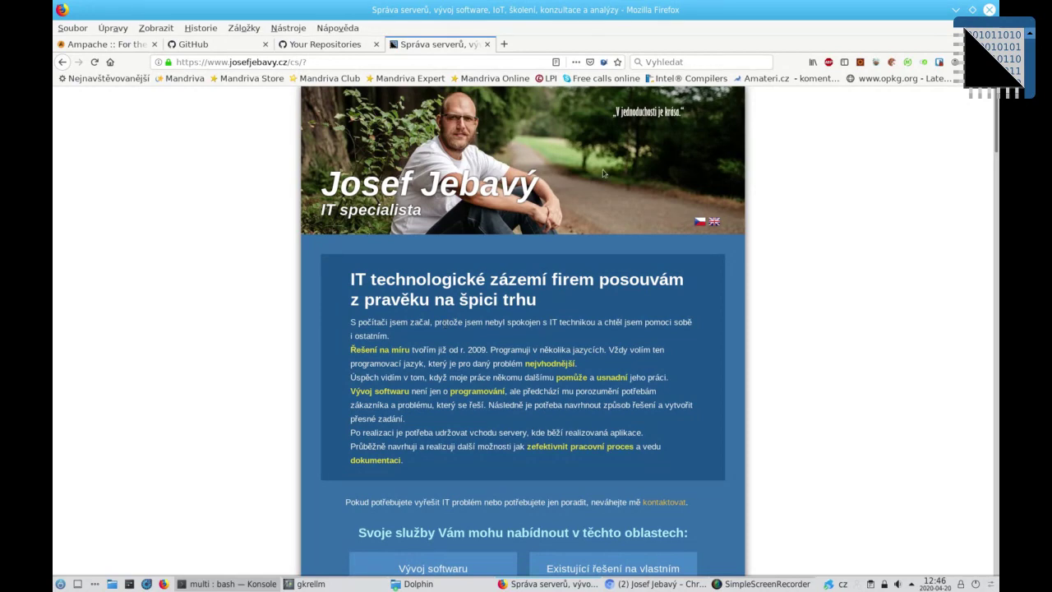
# Step: Start a new GitHub repository named debian-apache-php7.3-symfony, fixing the version to 7.3
pyautogui.click(325, 45)
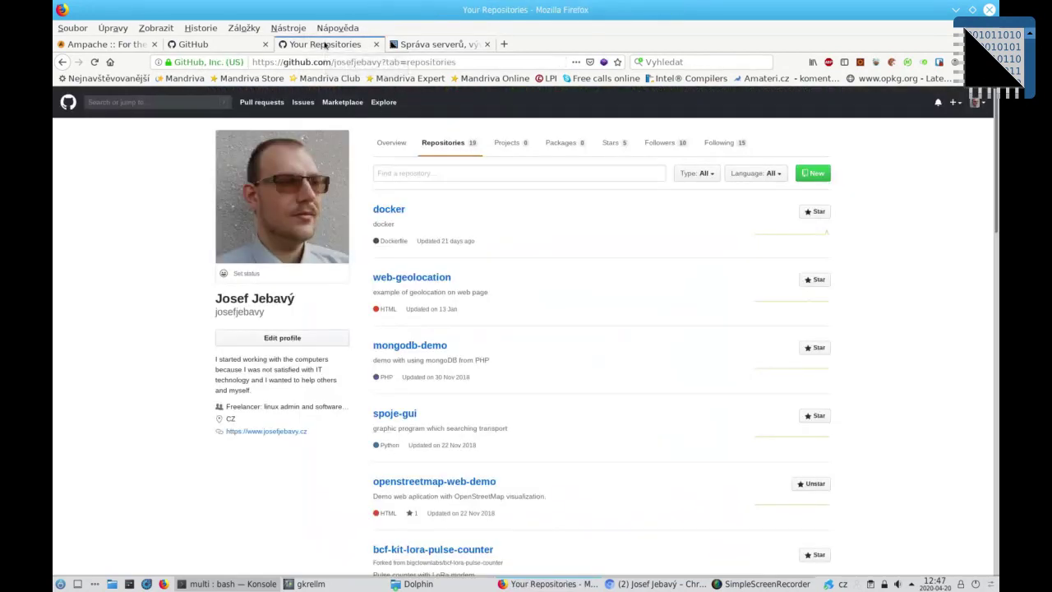
pyautogui.click(826, 173)
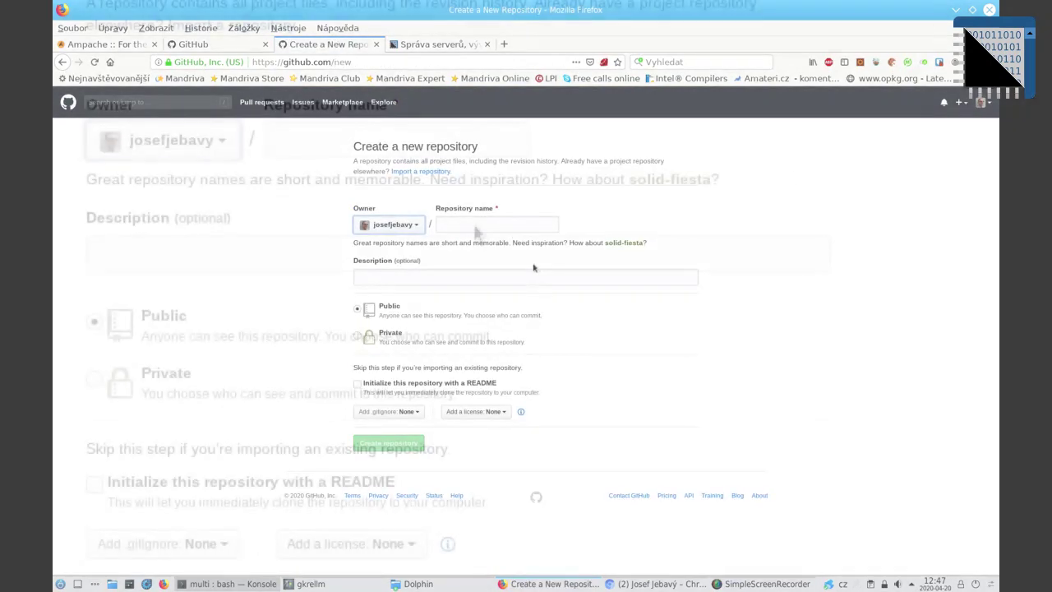
pyautogui.write('debian-apache-php73-symfony')
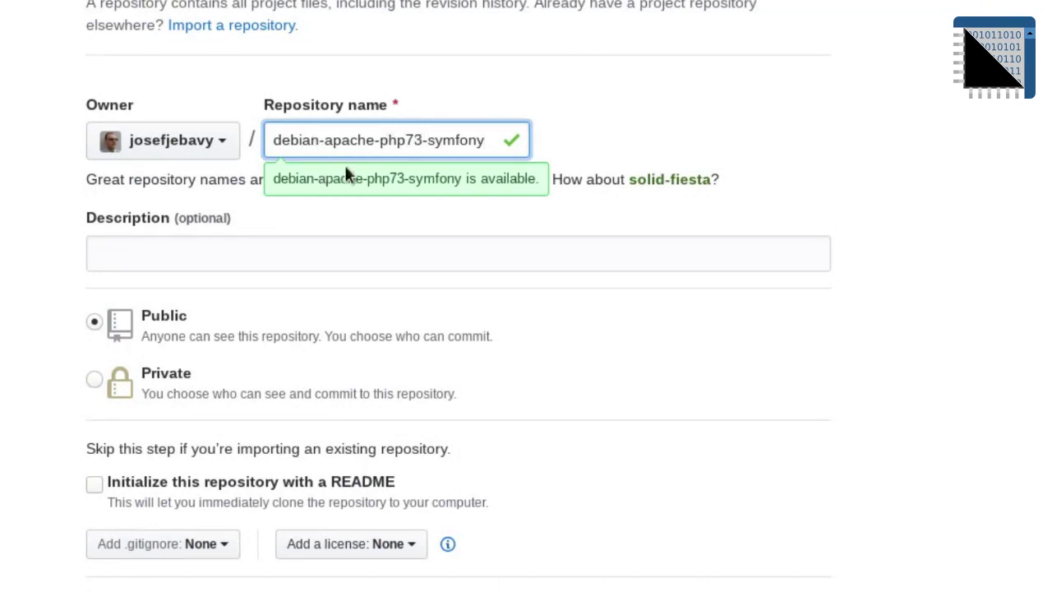
pyautogui.press('BackSpace')
pyautogui.write('7')
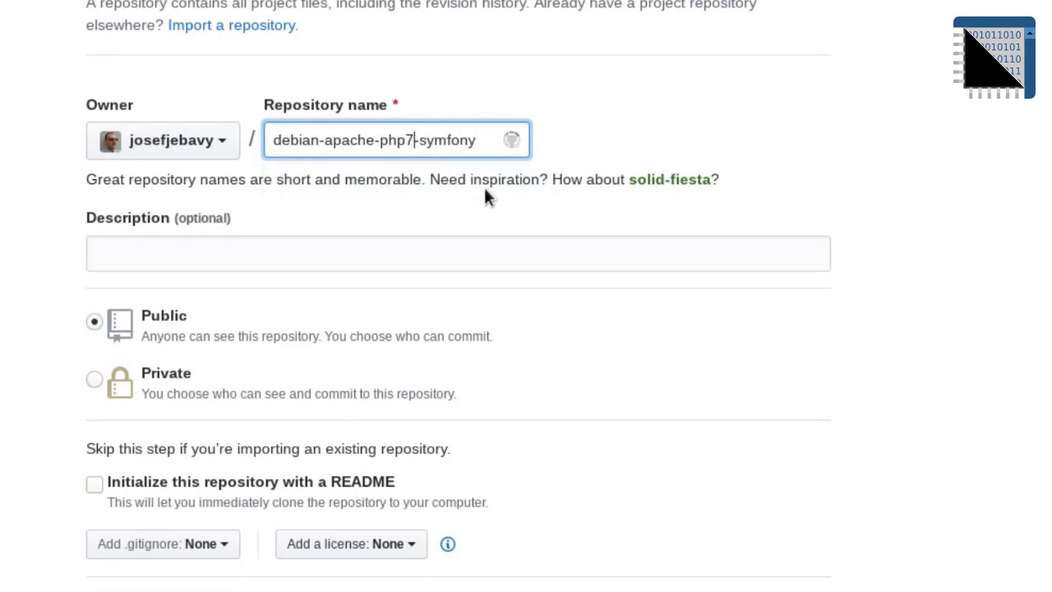
pyautogui.press('BackSpace')
pyautogui.write('3')
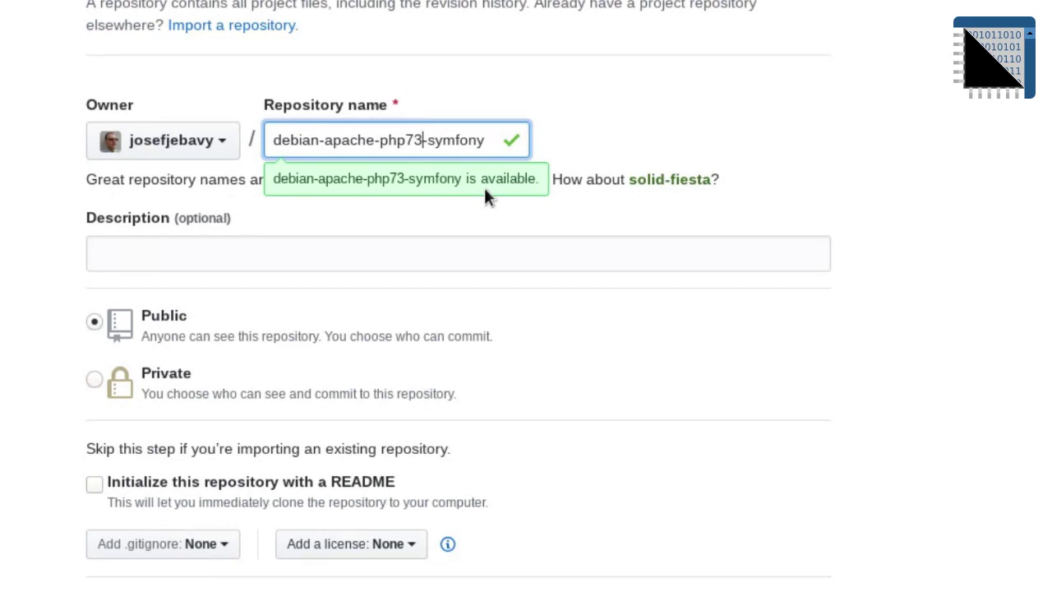
pyautogui.press('Left')
pyautogui.write('-')
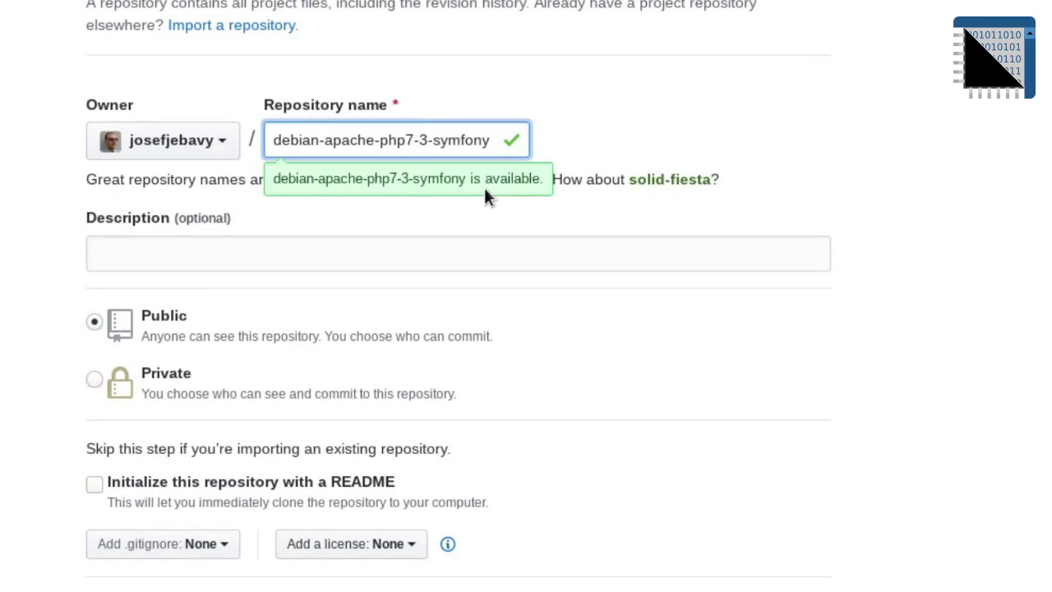
pyautogui.press('BackSpace')
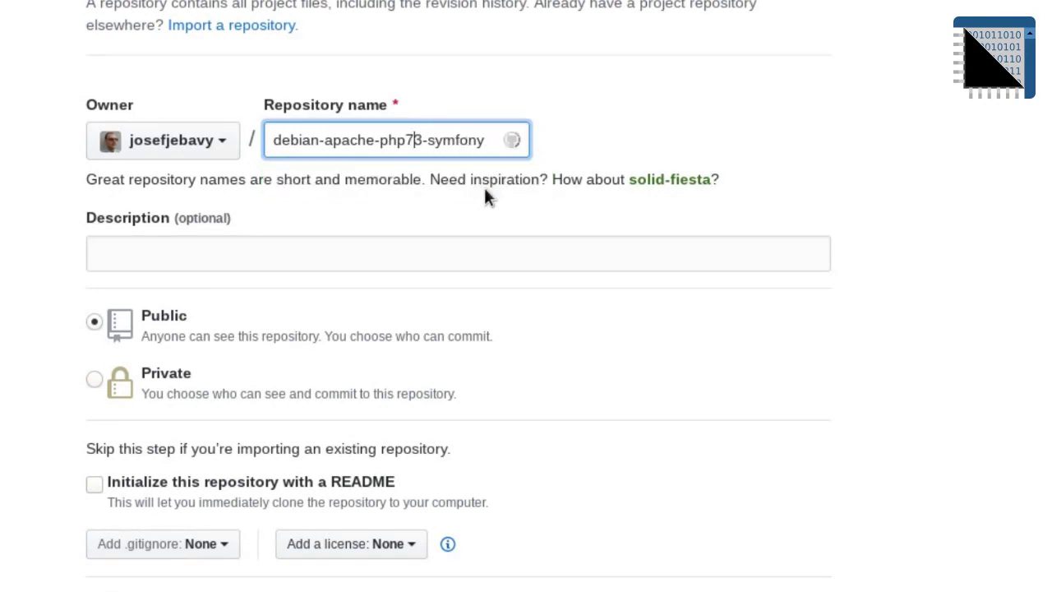
pyautogui.write('.')
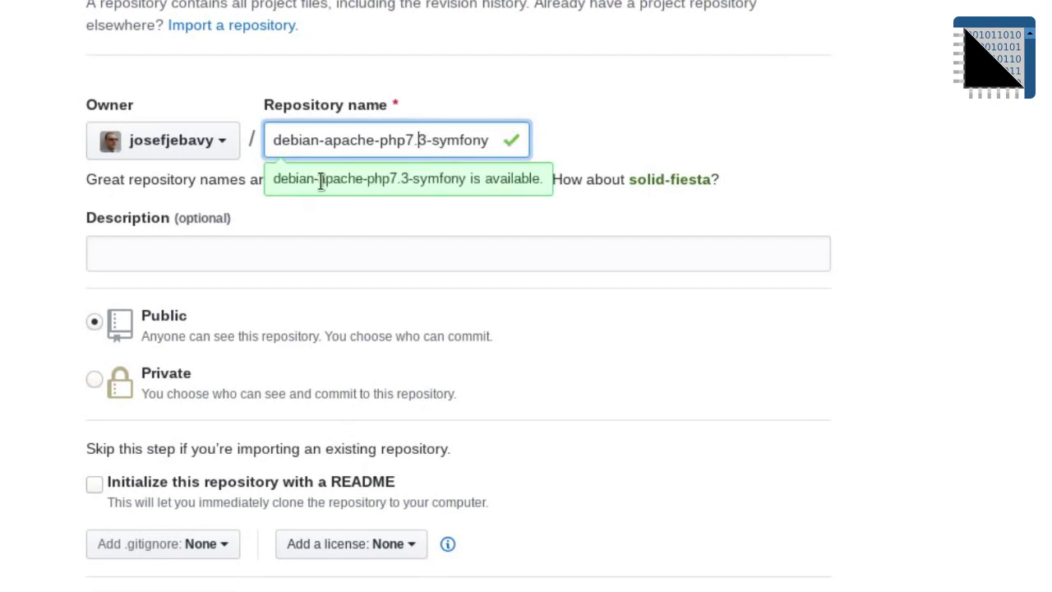
pyautogui.tripleClick(422, 141)
pyautogui.hotkey('ctrl', 'c')
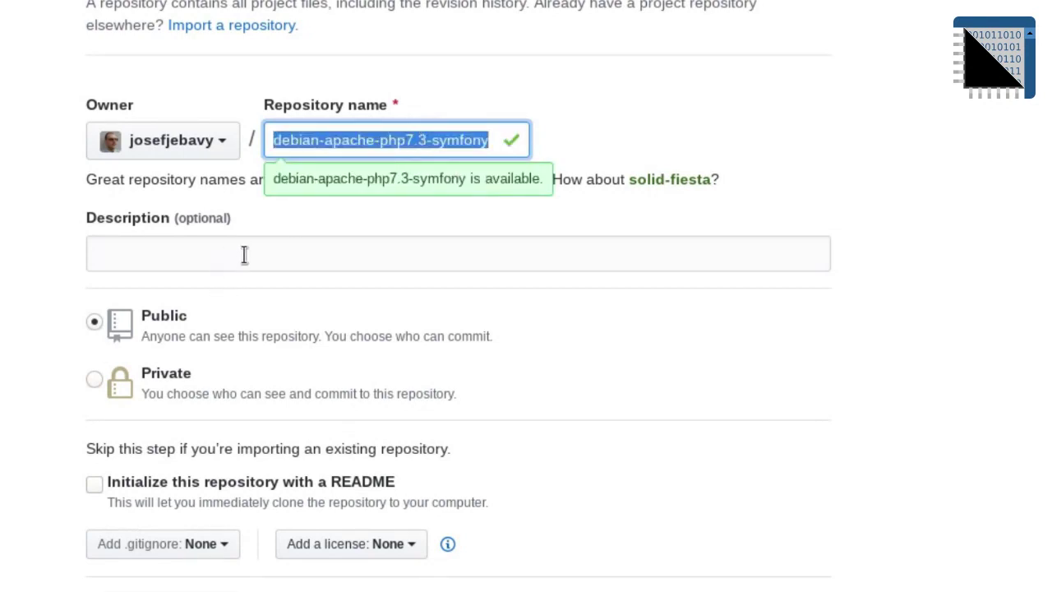
# Step: Describe the repository as 'docker file for symfony with php7.3' and initialize it with a README
pyautogui.click(248, 253)
pyautogui.hotkey('ctrl', 'v')
pyautogui.press('Home')
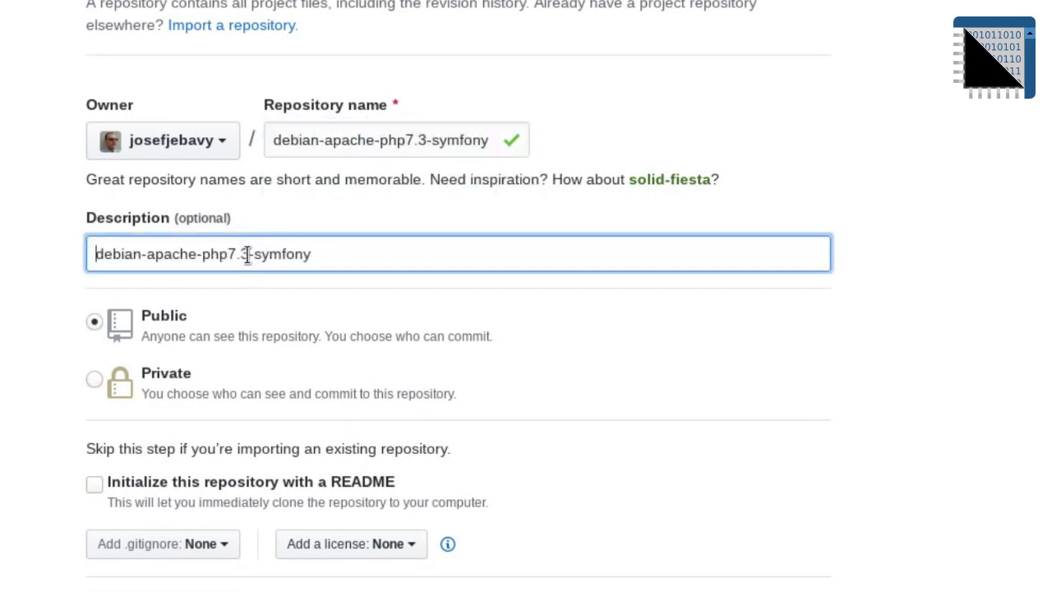
pyautogui.write('docker fire')
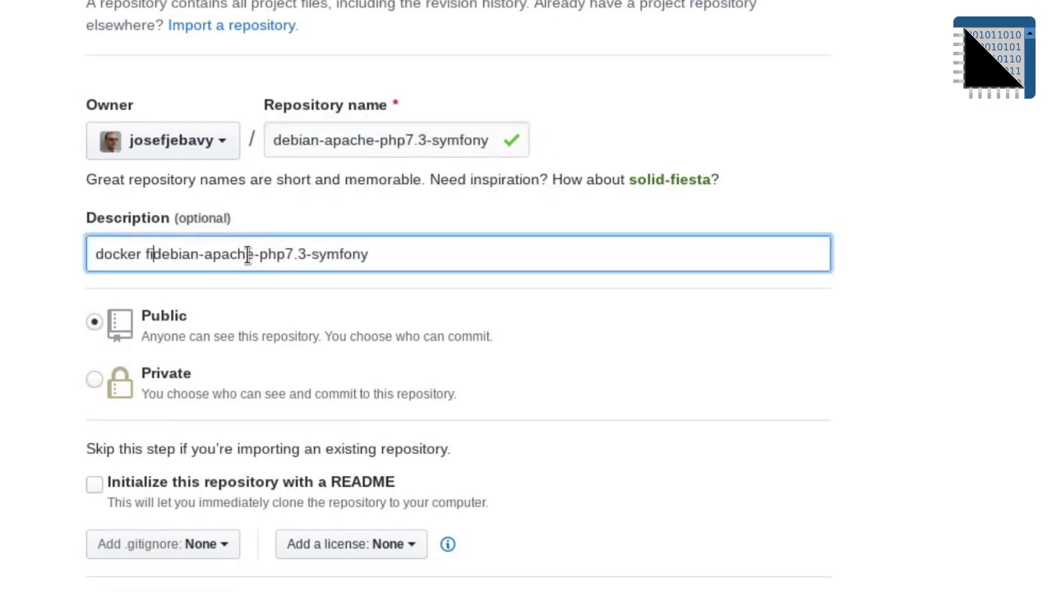
pyautogui.press('BackSpace')
pyautogui.press('BackSpace')
pyautogui.write('li')
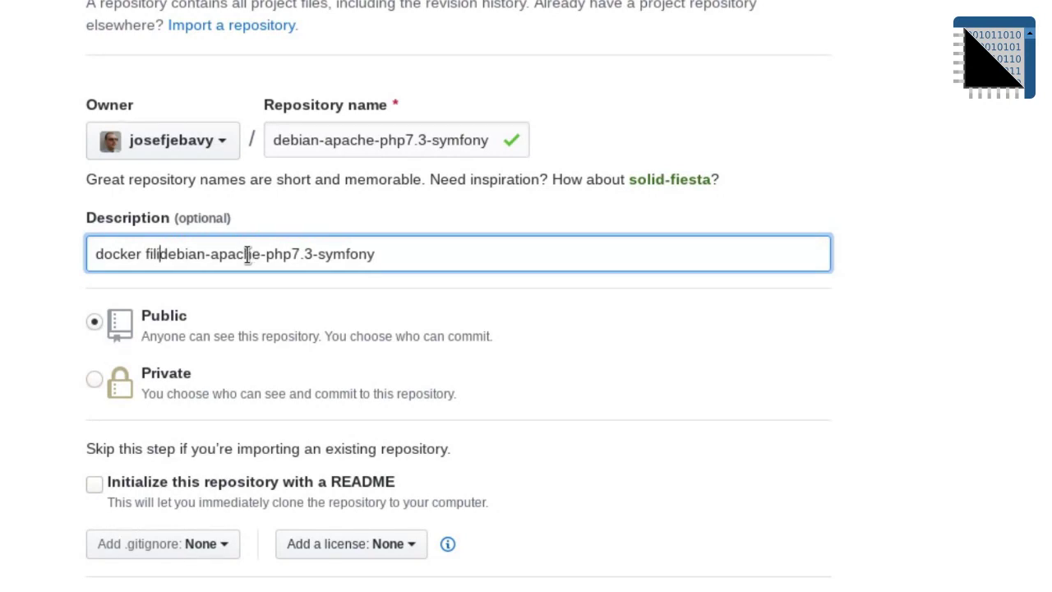
pyautogui.press('BackSpace')
pyautogui.write('e')
pyautogui.write(' f')
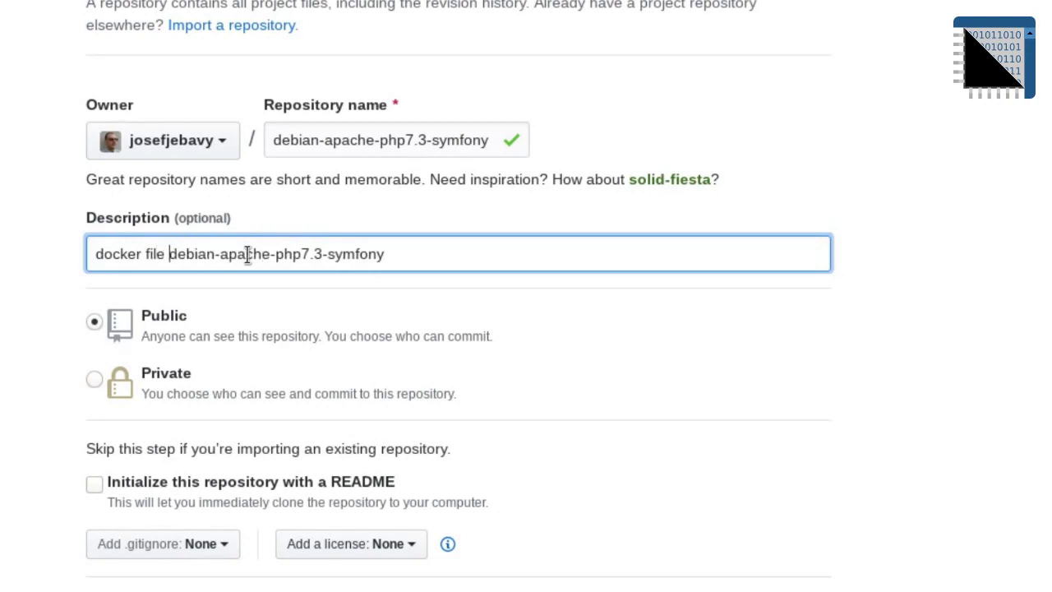
pyautogui.write('or')
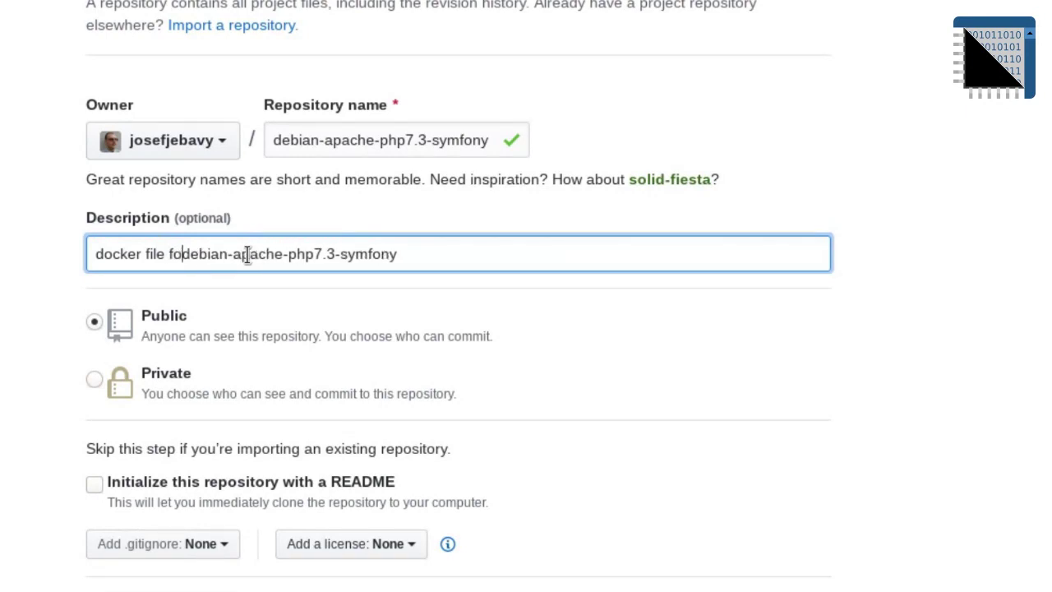
pyautogui.press('Delete')
pyautogui.press('Delete')
pyautogui.press('Delete')
pyautogui.press('Delete')
pyautogui.press('Delete')
pyautogui.press('Delete')
pyautogui.press('Delete')
pyautogui.press('Delete')
pyautogui.press('Delete')
pyautogui.press('Delete')
pyautogui.press('Delete')
pyautogui.press('Delete')
pyautogui.press('Delete')
pyautogui.press('Delete')
pyautogui.press('Delete')
pyautogui.press('Delete')
pyautogui.press('Delete')
pyautogui.press('Delete')
pyautogui.press('Delete')
pyautogui.press('Delete')
pyautogui.press('Delete')
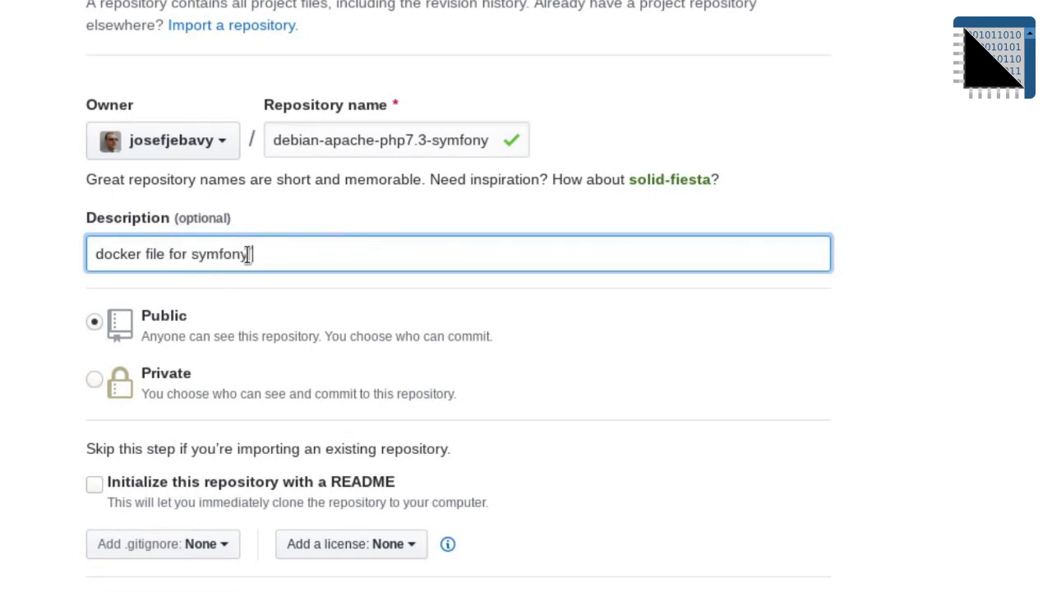
pyautogui.write('with php7.3')
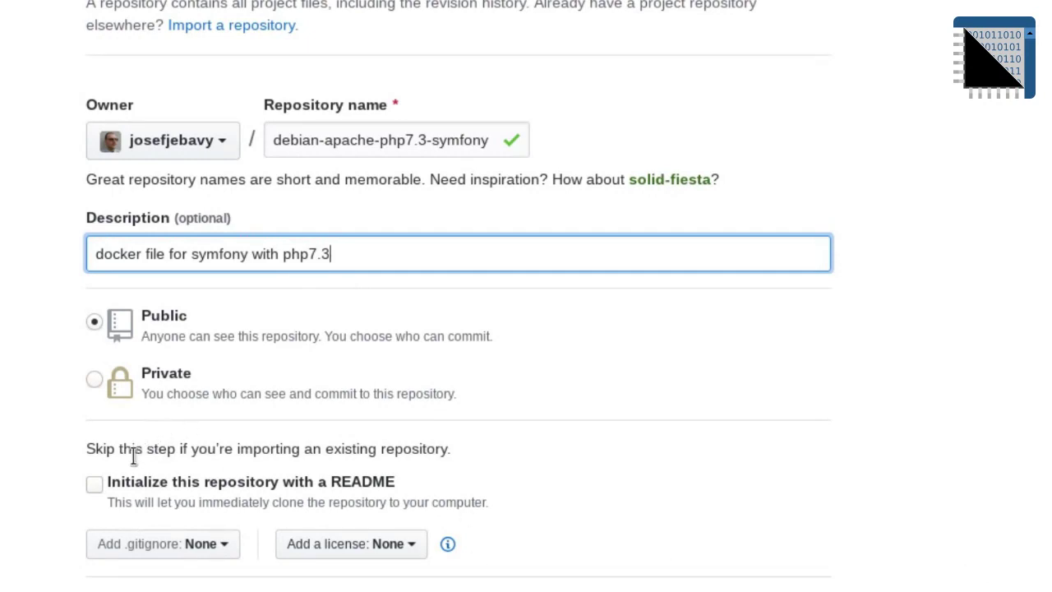
pyautogui.click(125, 485)
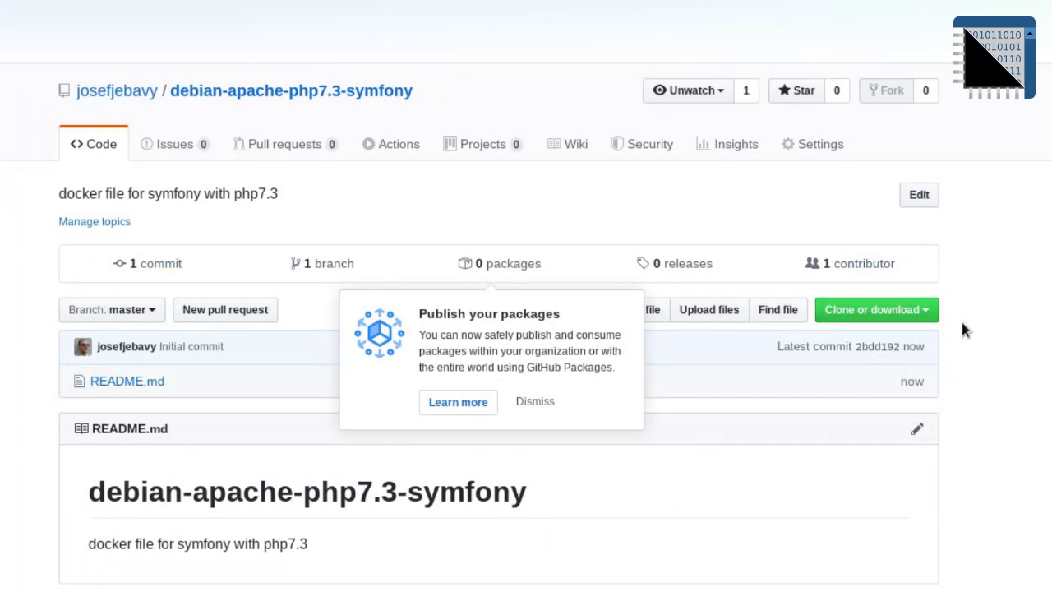
# Step: Grab the HTTPS clone URL for debian-apache-php7.3-symfony instead of the SSH one
pyautogui.click(930, 310)
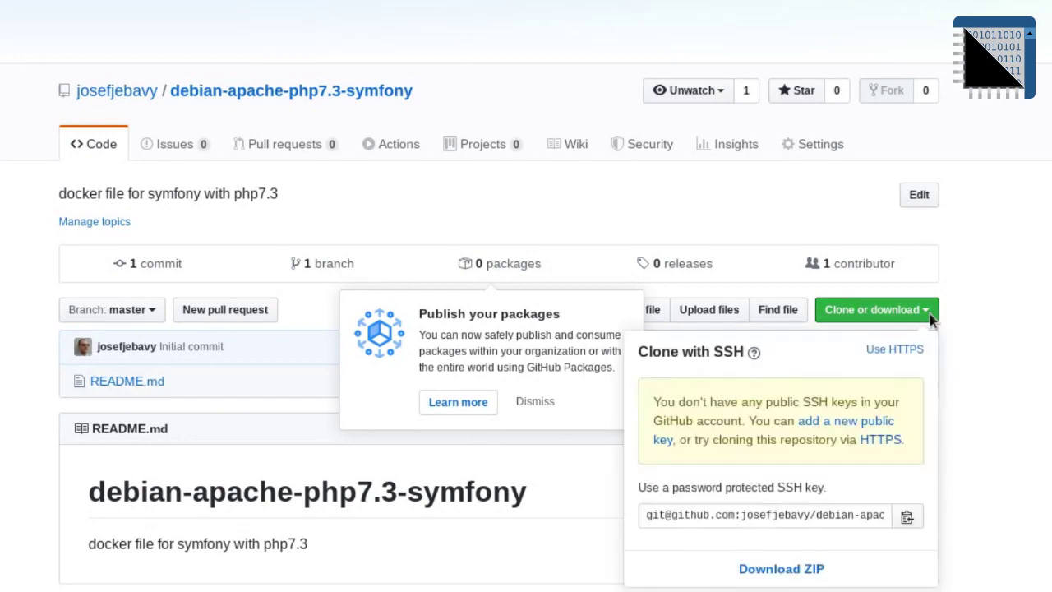
pyautogui.click(840, 515)
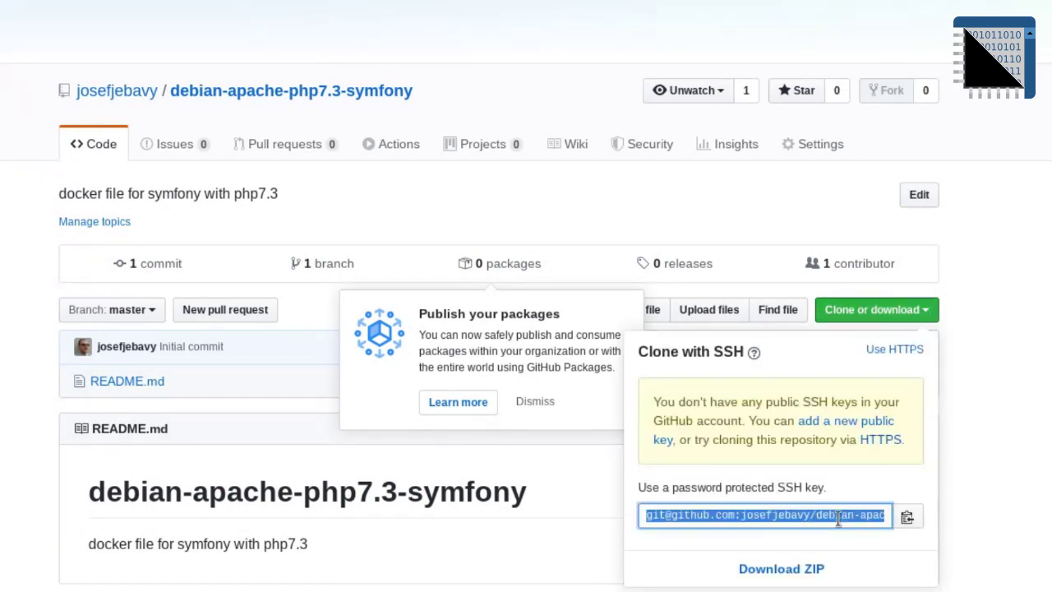
pyautogui.click(907, 516)
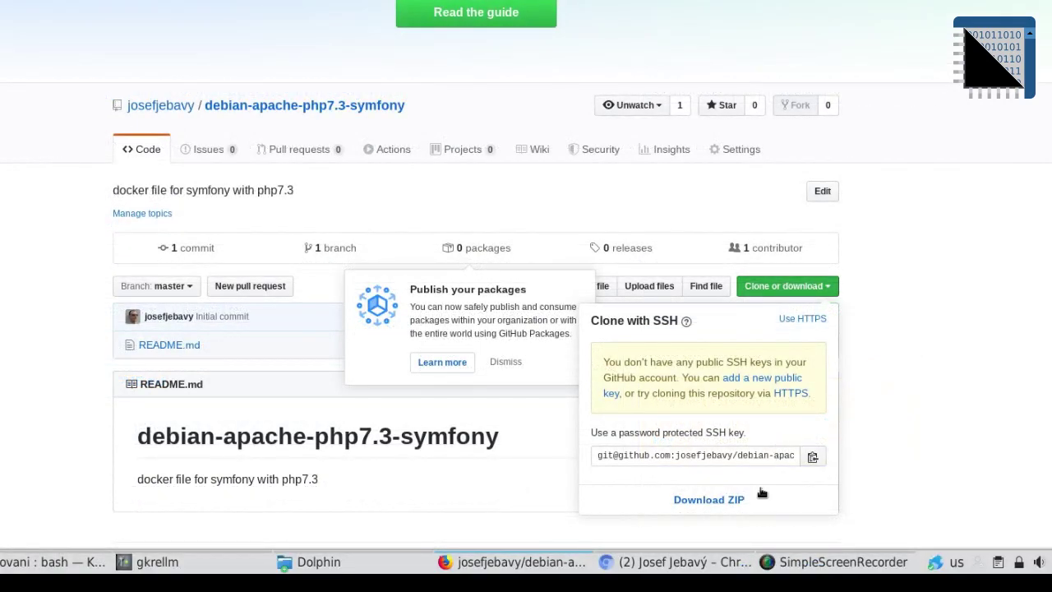
pyautogui.click(798, 394)
pyautogui.click(723, 362)
pyautogui.hotkey('ctrl', 'c')
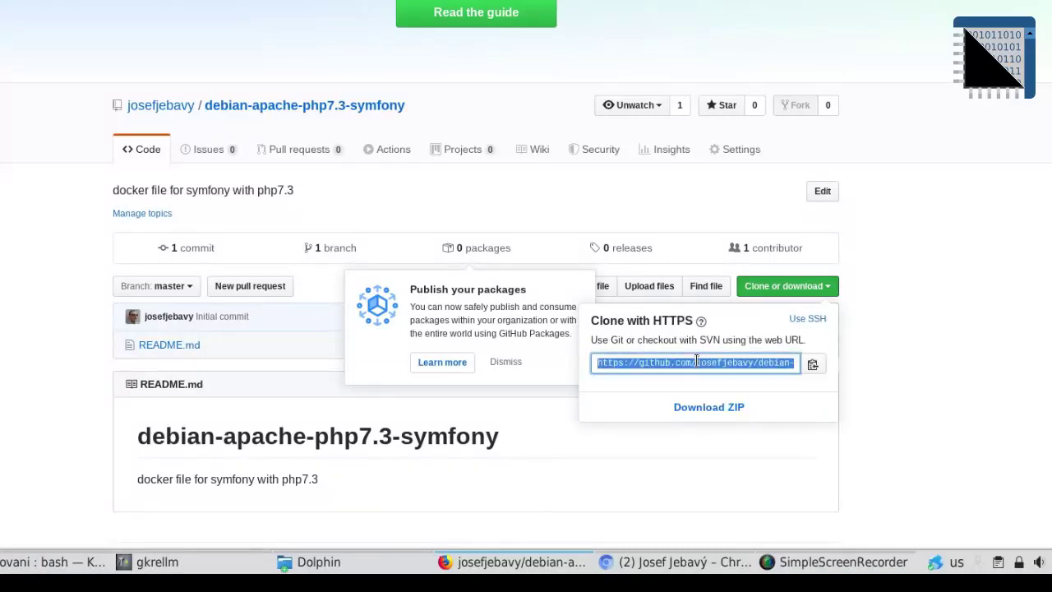
pyautogui.click(49, 561)
# Step: Clone the repository over HTTPS and cd into the debian-apache-php7.3-symfony folder
pyautogui.write('git clone')
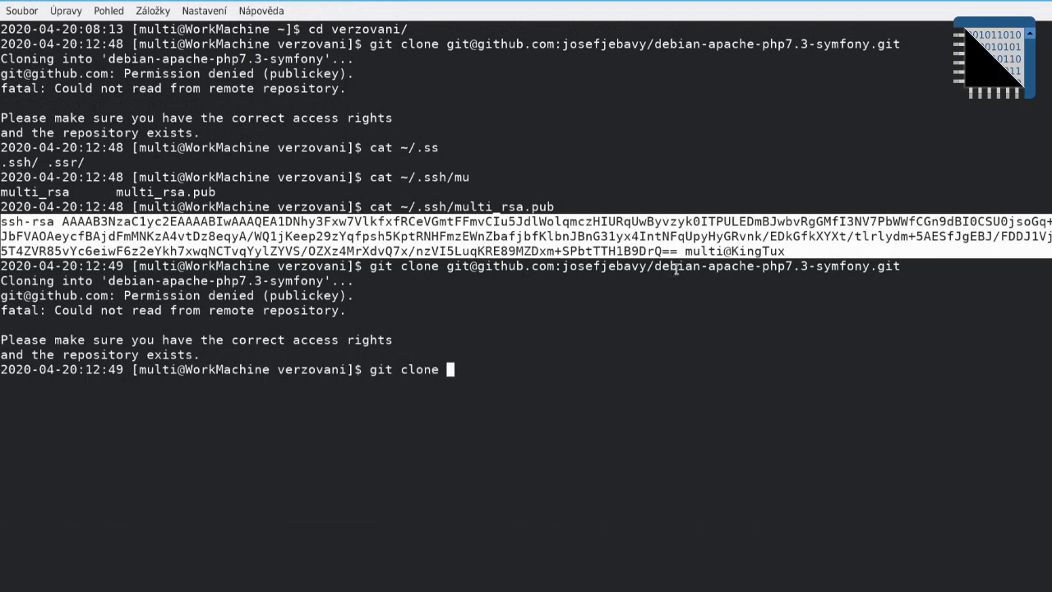
pyautogui.hotkey('ctrl', 'shift', 'v')
pyautogui.press('Return')
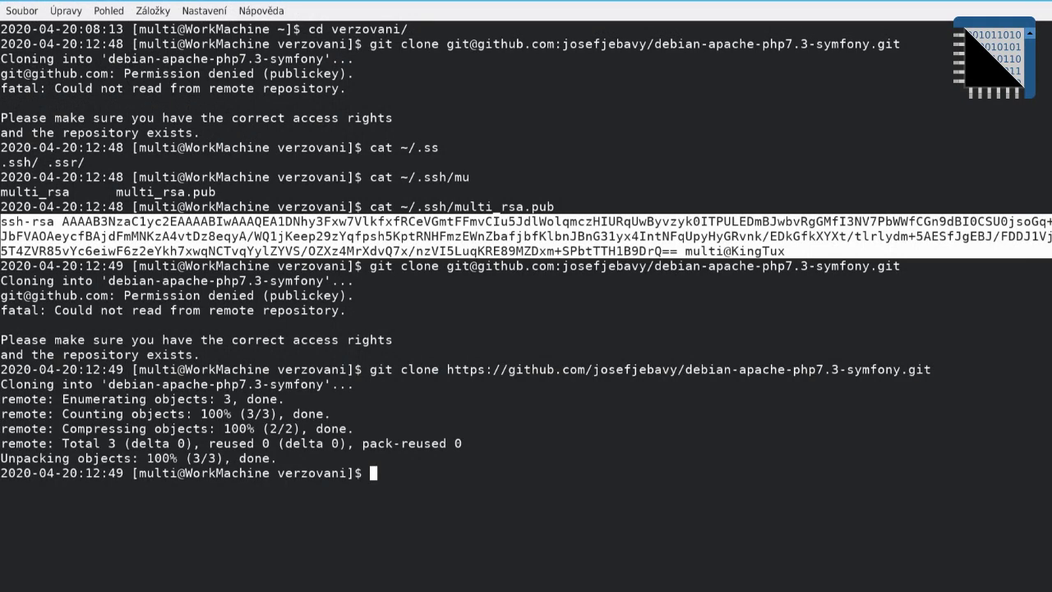
pyautogui.write('cd')
pyautogui.moveTo(901, 372); pyautogui.dragTo(686, 368)
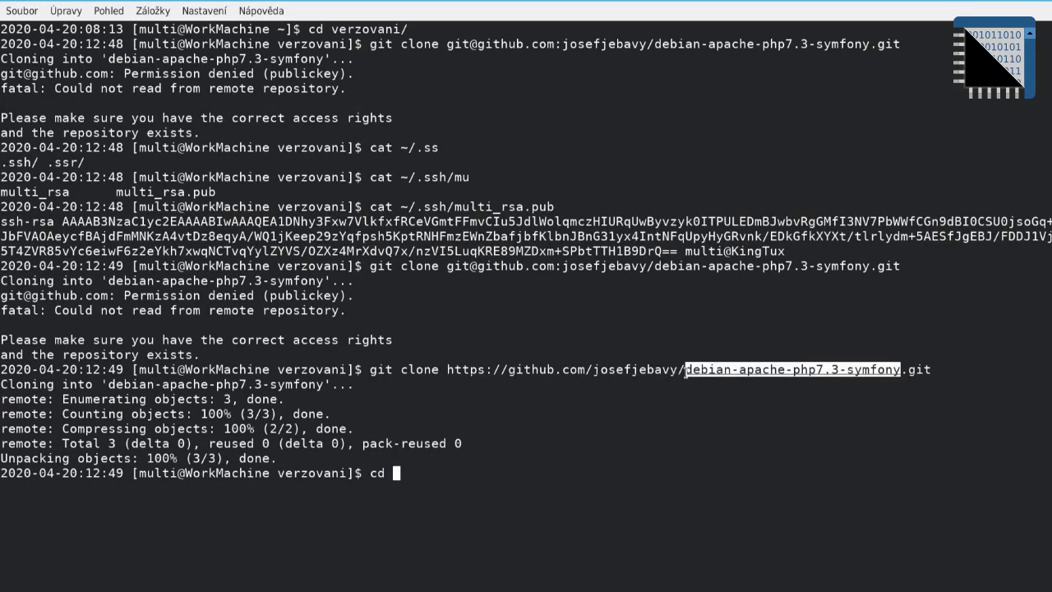
pyautogui.middleClick(685, 368)
pyautogui.press('Return')
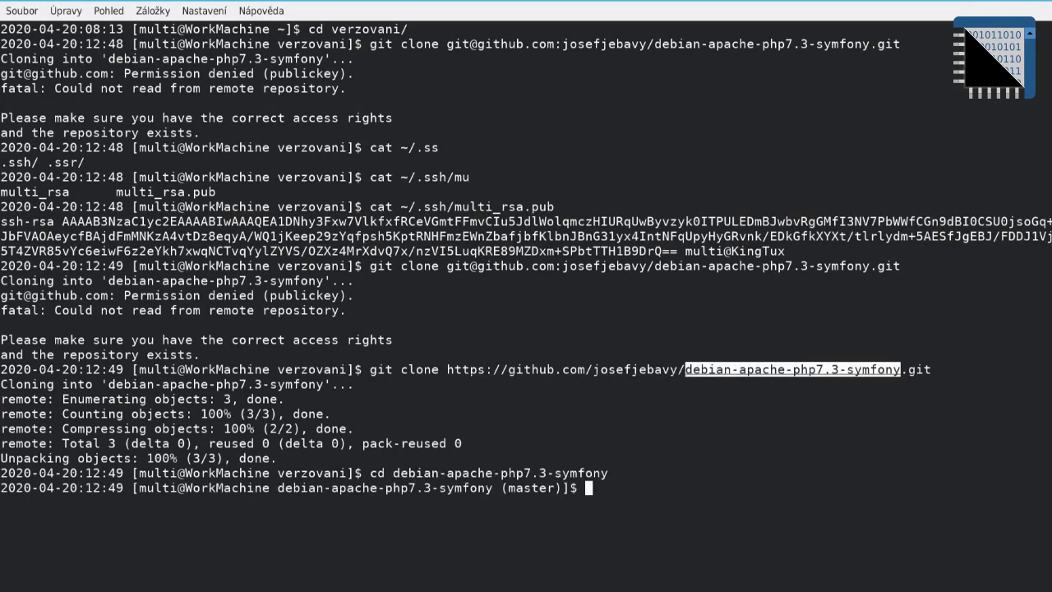
# Step: Prepare the command vim Dockerfile, correcting the file name to a capital D
pyautogui.click(684, 367)
pyautogui.write('vim ')
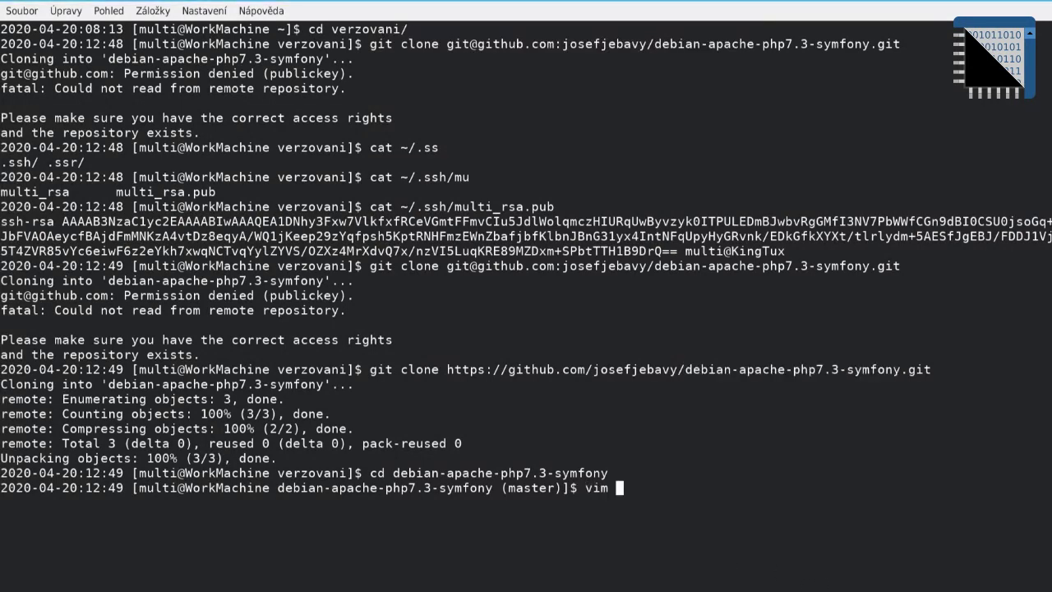
pyautogui.write('dockerfi')
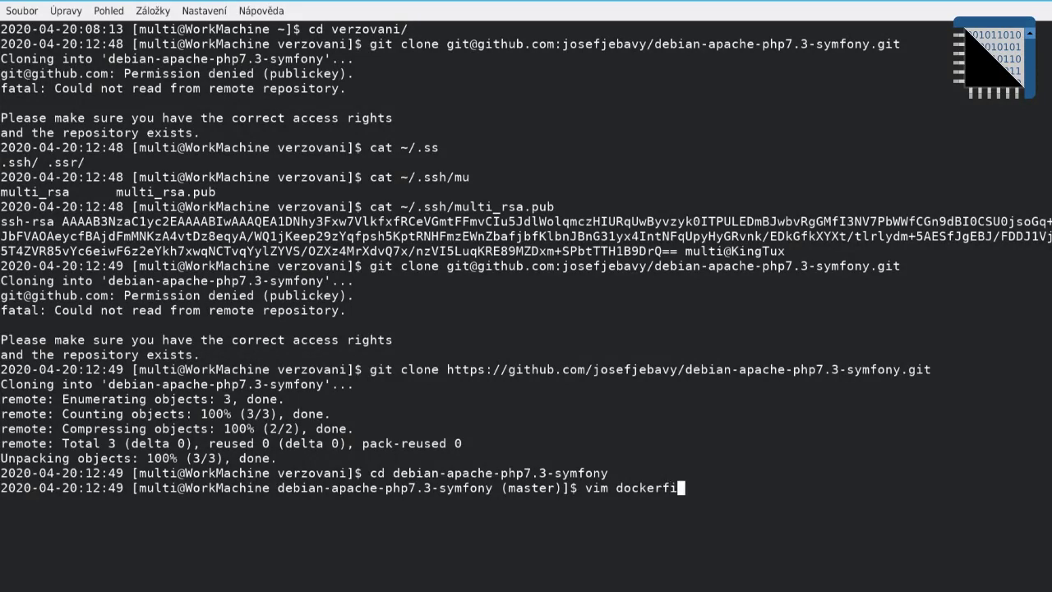
pyautogui.write('le')
pyautogui.press('Home')
pyautogui.press('Right')
pyautogui.press('Right')
pyautogui.press('Right')
pyautogui.press('Right')
pyautogui.press('Delete')
pyautogui.write('D')
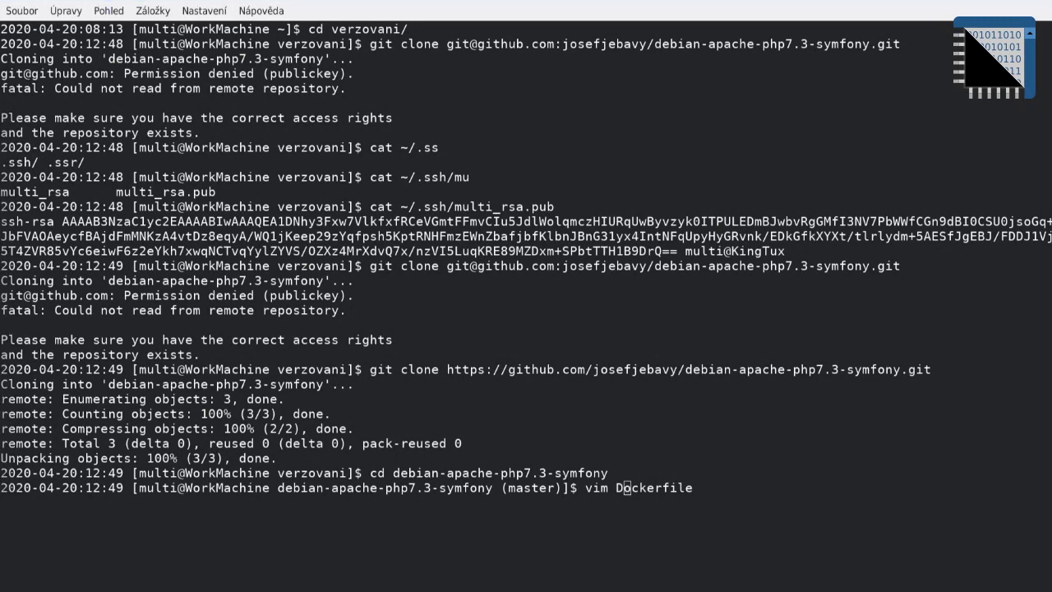
pyautogui.click(550, 412)
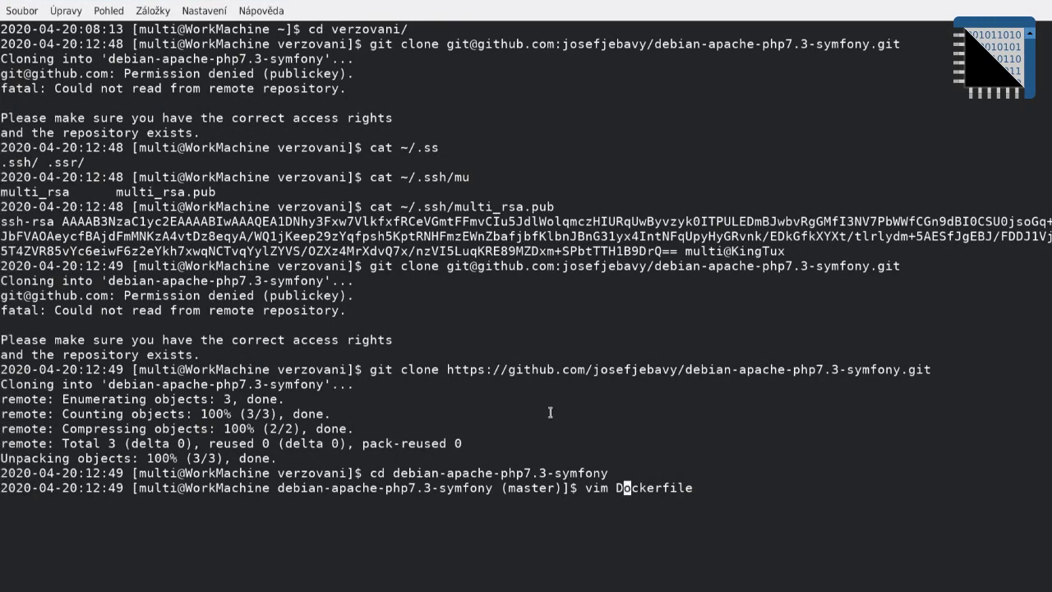
# Step: Open Dockerfile in vim, paste the Debian buster build steps, and review them from the top
pyautogui.press('Return')
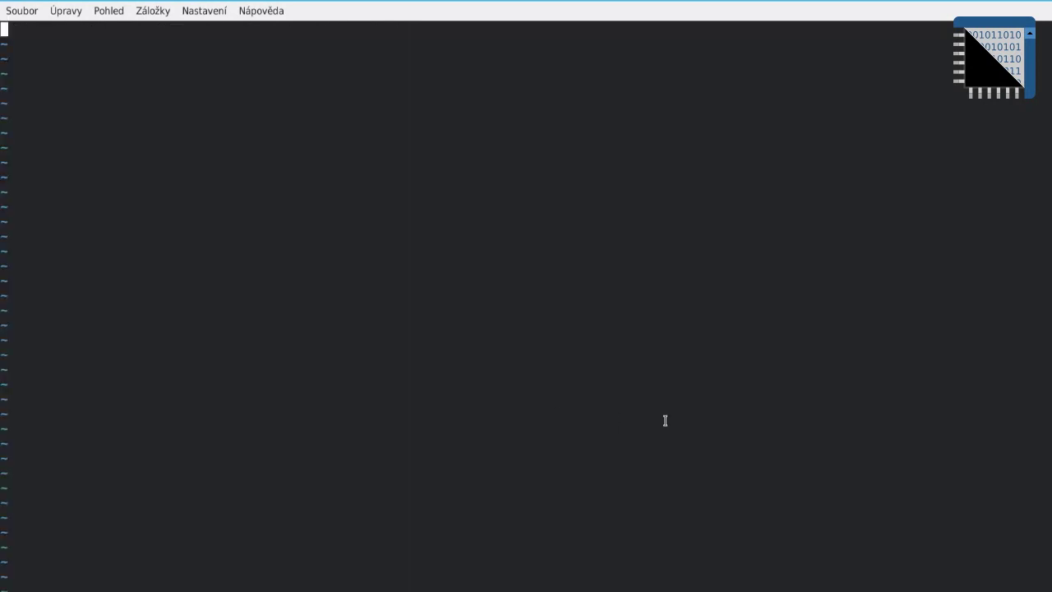
pyautogui.hotkey('ctrl', 'shift', 'v')
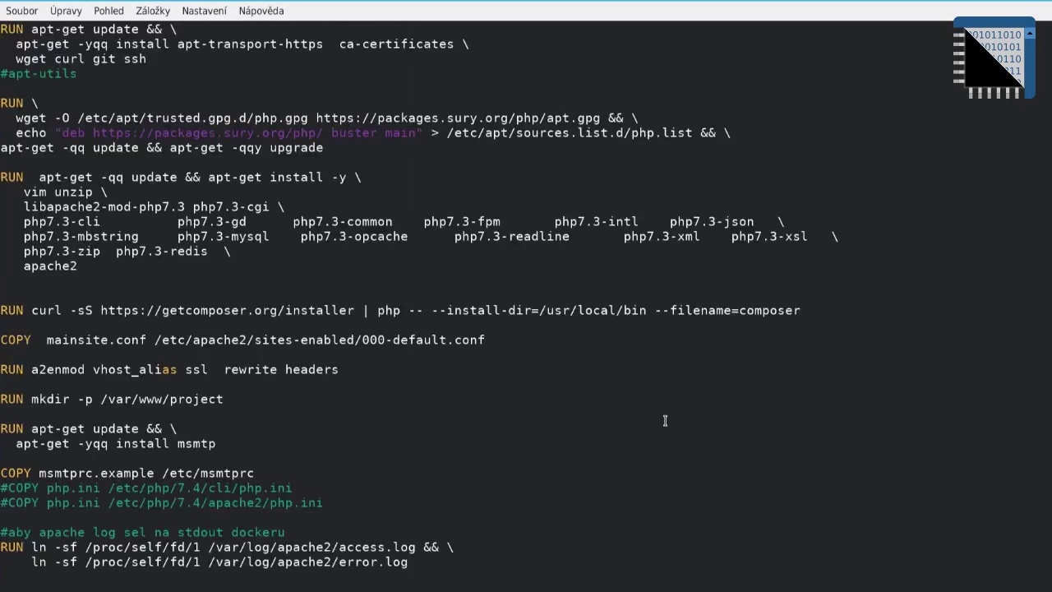
pyautogui.press('g')
pyautogui.press('g')
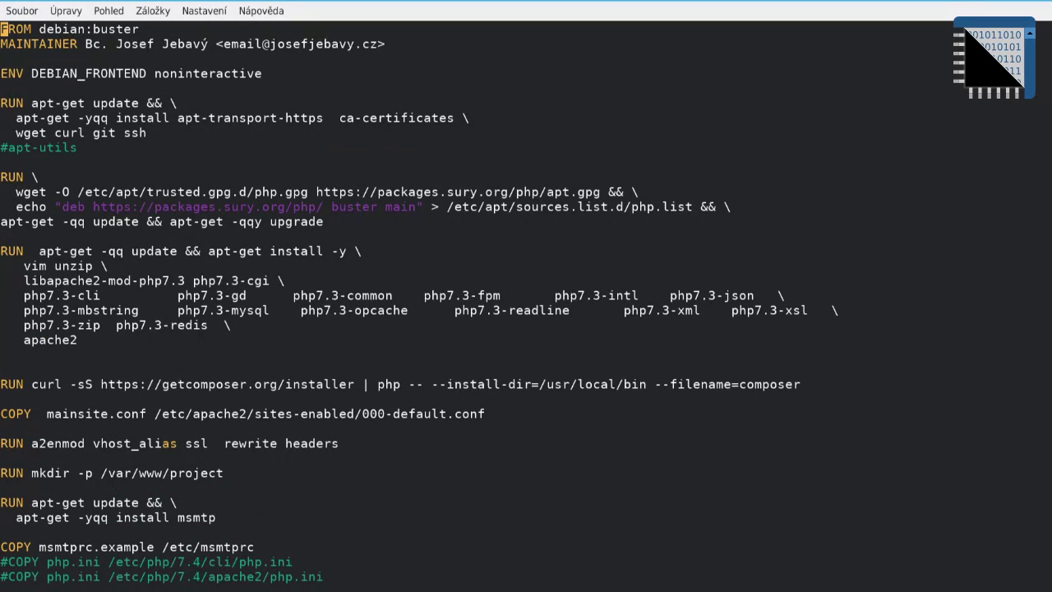
pyautogui.press('j')
pyautogui.press('j')
pyautogui.press('j')
pyautogui.click(4, 88)
pyautogui.click(4, 103)
pyautogui.click(3, 117)
pyautogui.press('Down')
pyautogui.press('Down')
pyautogui.press('Down')
pyautogui.press('Down')
pyautogui.press('Down')
pyautogui.press('Down')
pyautogui.press('Down')
pyautogui.press('Down')
pyautogui.press('Down')
pyautogui.press('Down')
pyautogui.press('Down')
pyautogui.press('Down')
# Step: Cut 'vim unzip \' and put it into the first apt-get RUN package list
pyautogui.press('Up')
pyautogui.press('Up')
pyautogui.press('Right')
pyautogui.press('Right')
pyautogui.press('Right')
pyautogui.press('v')
pyautogui.press('$')
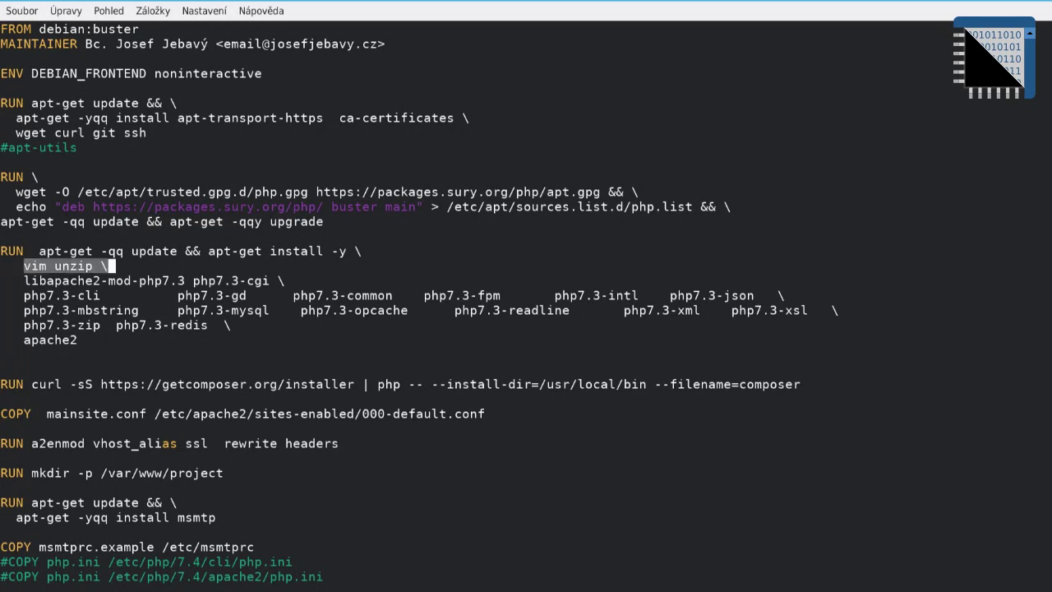
pyautogui.press('d')
pyautogui.press('Up')
pyautogui.press('Up')
pyautogui.press('Up')
pyautogui.press('Up')
pyautogui.press('Up')
pyautogui.press('Up')
pyautogui.press('Up')
pyautogui.press('Up')
pyautogui.press('Up')
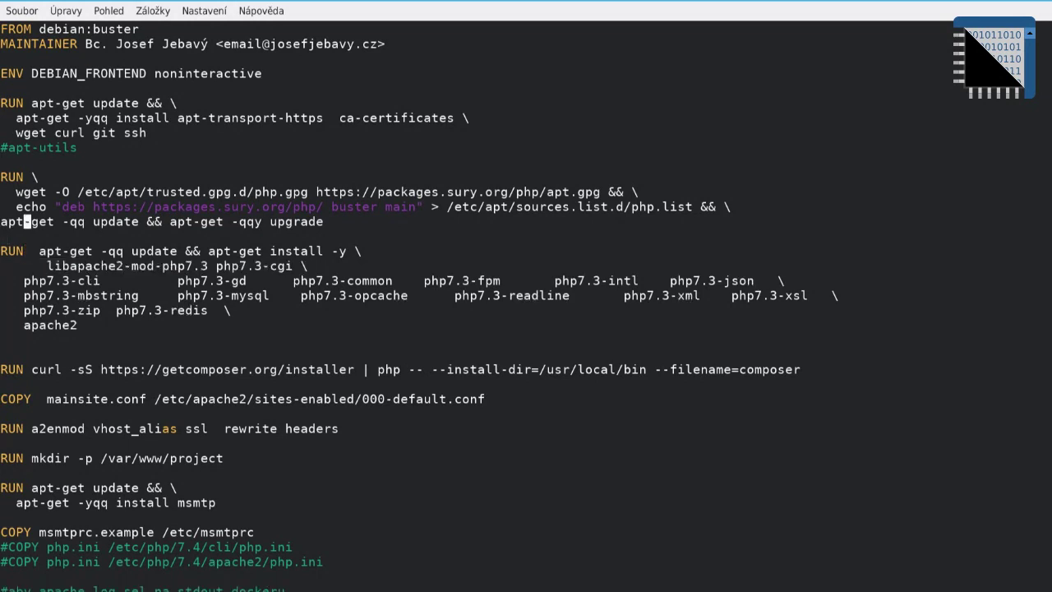
pyautogui.press('Left')
pyautogui.press('Left')
pyautogui.press('Left')
pyautogui.write('P')
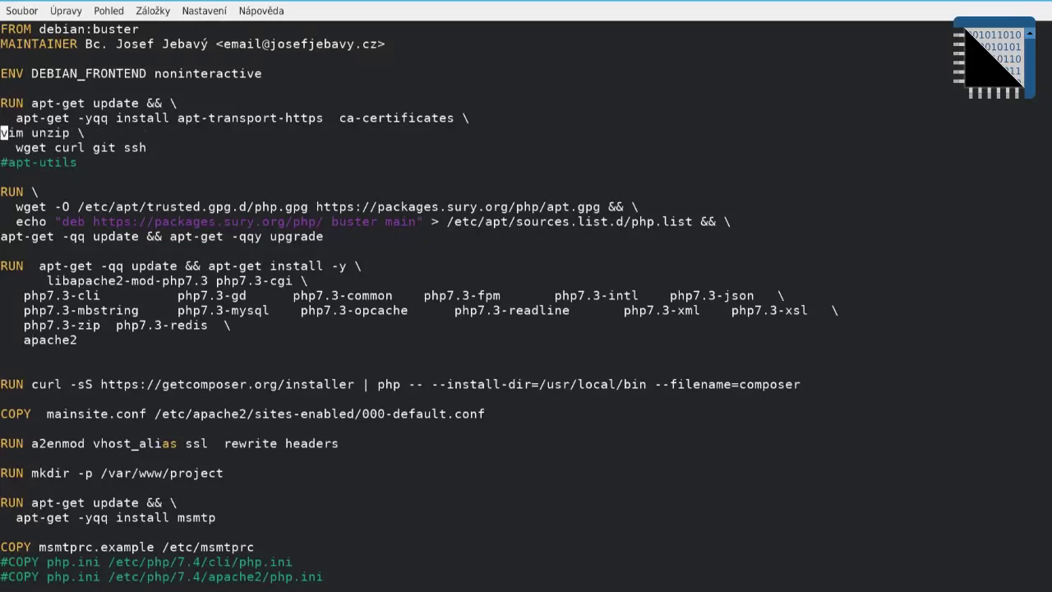
pyautogui.write('i')
pyautogui.press('Down')
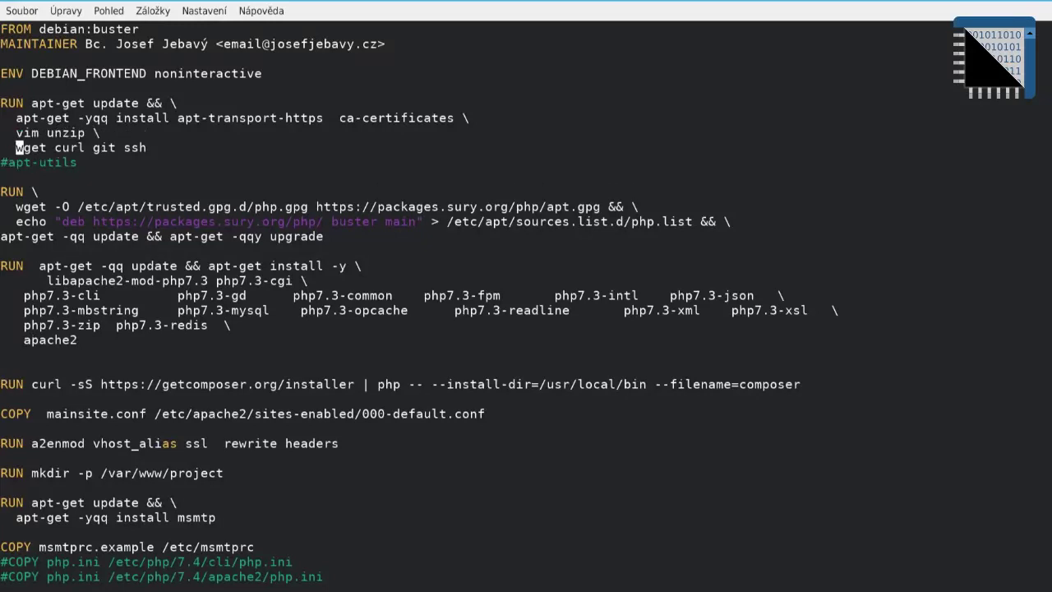
pyautogui.press('Left')
pyautogui.press('Down')
pyautogui.press('Down')
pyautogui.press('Down')
pyautogui.press('Down')
pyautogui.press('Down')
pyautogui.press('Down')
pyautogui.press('Down')
pyautogui.press('Down')
pyautogui.press('Down')
# Step: Remove php7.3-fpm and php7.3-redis from the package list and tidy the spacing
pyautogui.press('Delete')
pyautogui.press('Delete')
pyautogui.press('Delete')
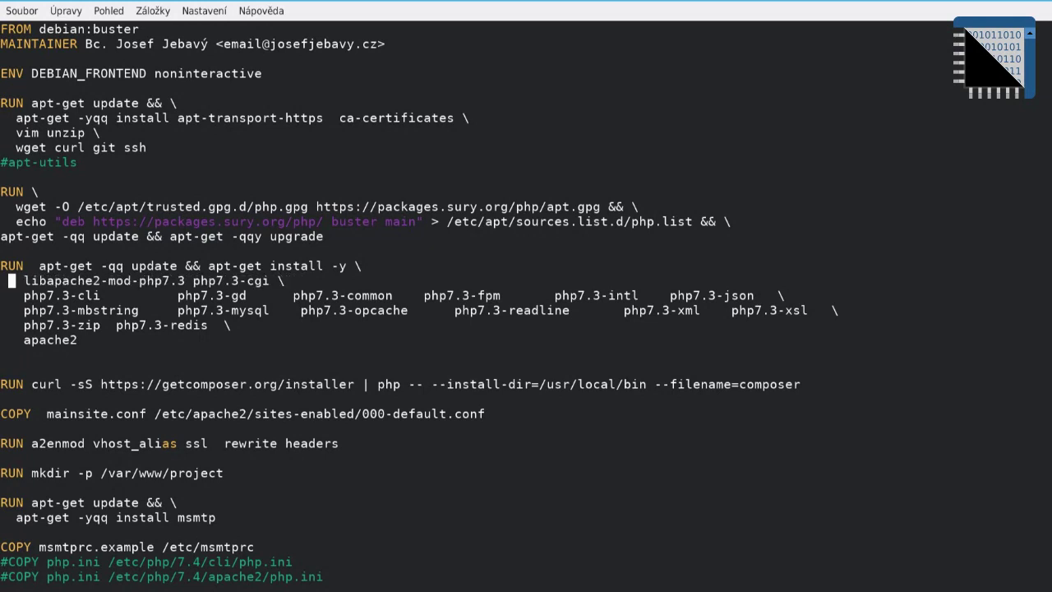
pyautogui.press('Right')
pyautogui.press('Right')
pyautogui.press('Right')
pyautogui.press('Right')
pyautogui.press('Right')
pyautogui.press('Right')
pyautogui.press('Right')
pyautogui.press('Right')
pyautogui.press('Right')
pyautogui.press('Right')
pyautogui.press('Right')
pyautogui.press('Right')
pyautogui.press('Right')
pyautogui.press('Right')
pyautogui.press('Right')
pyautogui.press('Right')
pyautogui.press('Right')
pyautogui.press('Right')
pyautogui.press('Right')
pyautogui.press('Right')
pyautogui.press('Down')
pyautogui.press('Right')
pyautogui.press('Right')
pyautogui.press('Right')
pyautogui.press('Right')
pyautogui.press('Right')
pyautogui.press('Right')
pyautogui.press('Right')
pyautogui.press('Right')
pyautogui.press('Right')
pyautogui.press('Right')
pyautogui.press('Right')
pyautogui.press('Right')
pyautogui.press('Right')
pyautogui.press('Right')
pyautogui.press('Right')
pyautogui.press('Right')
pyautogui.press('Right')
pyautogui.press('Right')
pyautogui.press('Right')
pyautogui.press('Right')
pyautogui.press('Right')
pyautogui.press('x')
pyautogui.press('x')
pyautogui.press('x')
pyautogui.press('x')
pyautogui.press('x')
pyautogui.press('x')
pyautogui.press('x')
pyautogui.press('x')
pyautogui.press('x')
pyautogui.press('x')
pyautogui.press('x')
pyautogui.press('x')
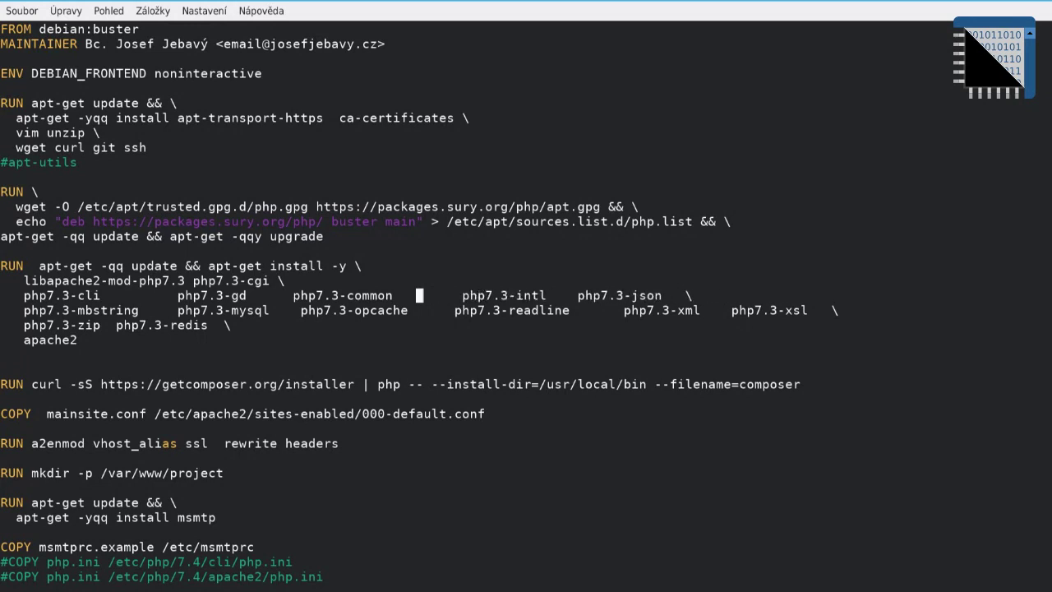
pyautogui.press('x')
pyautogui.press('x')
pyautogui.press('x')
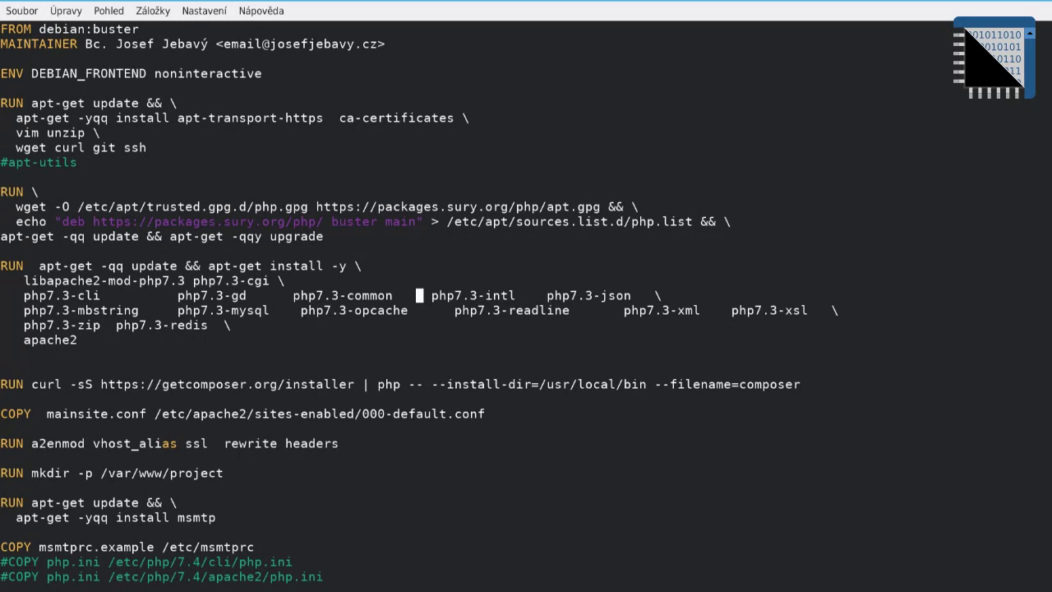
pyautogui.click(119, 325)
pyautogui.press('x')
pyautogui.press('x')
pyautogui.press('x')
pyautogui.press('x')
pyautogui.press('x')
pyautogui.press('x')
pyautogui.press('x')
pyautogui.press('x')
pyautogui.press('x')
pyautogui.press('x')
pyautogui.press('x')
pyautogui.press('x')
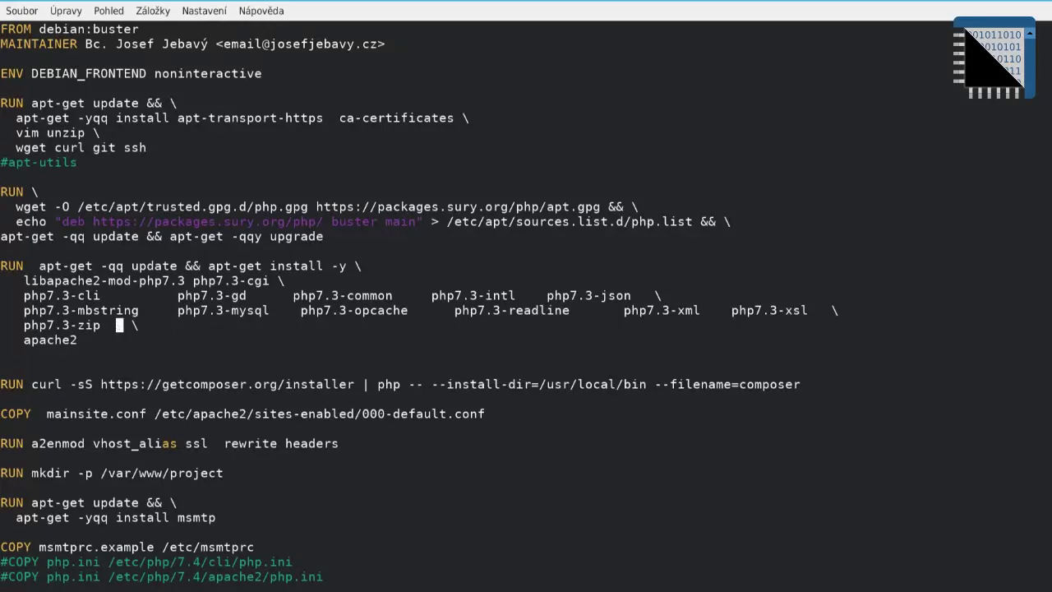
pyautogui.press('x')
pyautogui.press('j')
pyautogui.press('j')
pyautogui.press('j')
pyautogui.press('j')
pyautogui.press('j')
pyautogui.press('j')
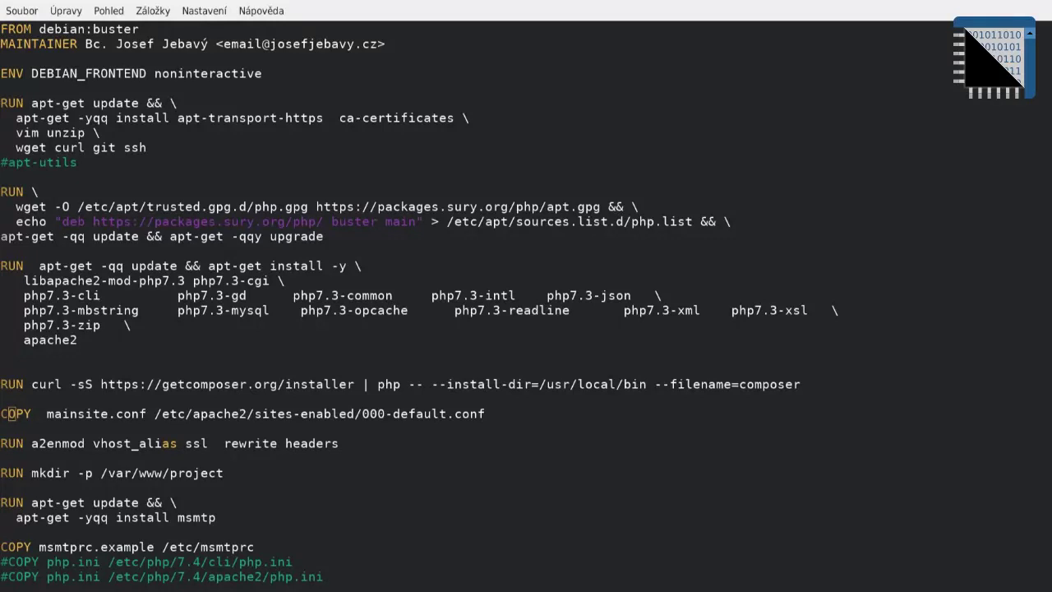
# Step: Delete the RUN mkdir -p /var/www/project line and comment out the COPY msmtprc.example line
pyautogui.click(31, 451)
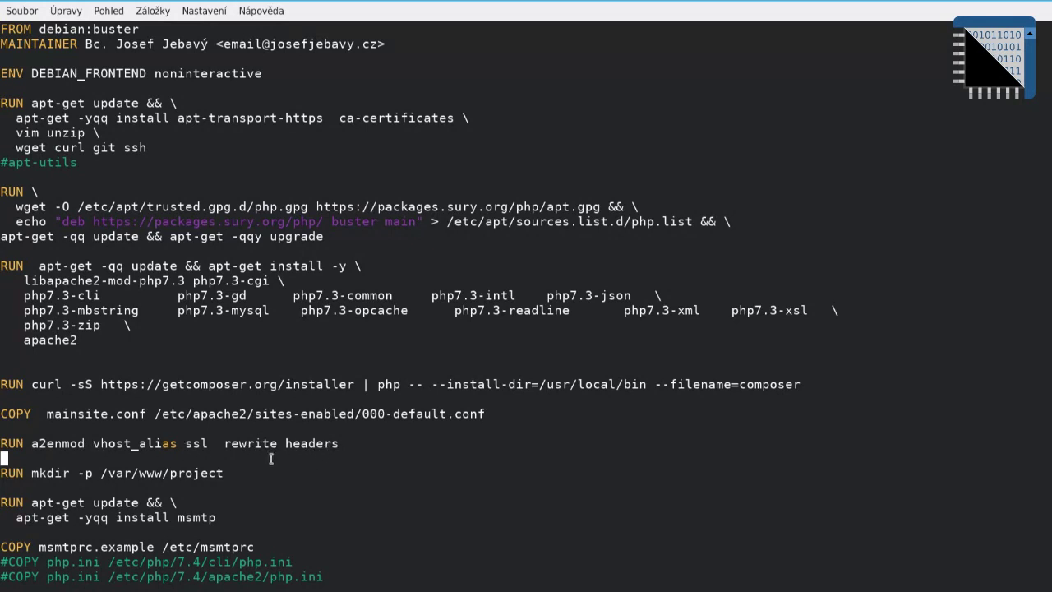
pyautogui.scroll(-1, 270, 457)
pyautogui.press('Down')
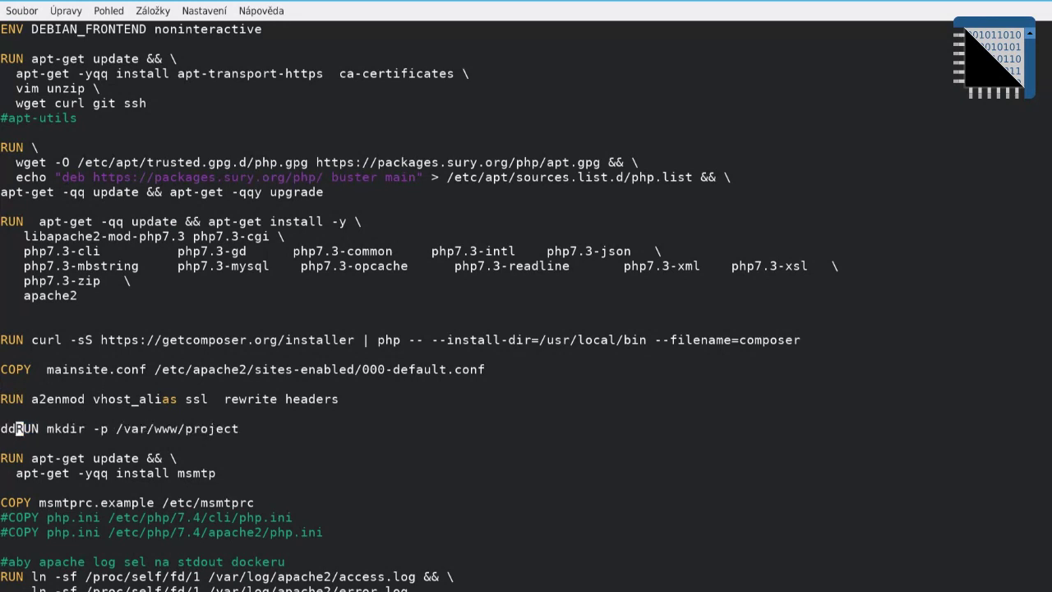
pyautogui.press('d')
pyautogui.press('d')
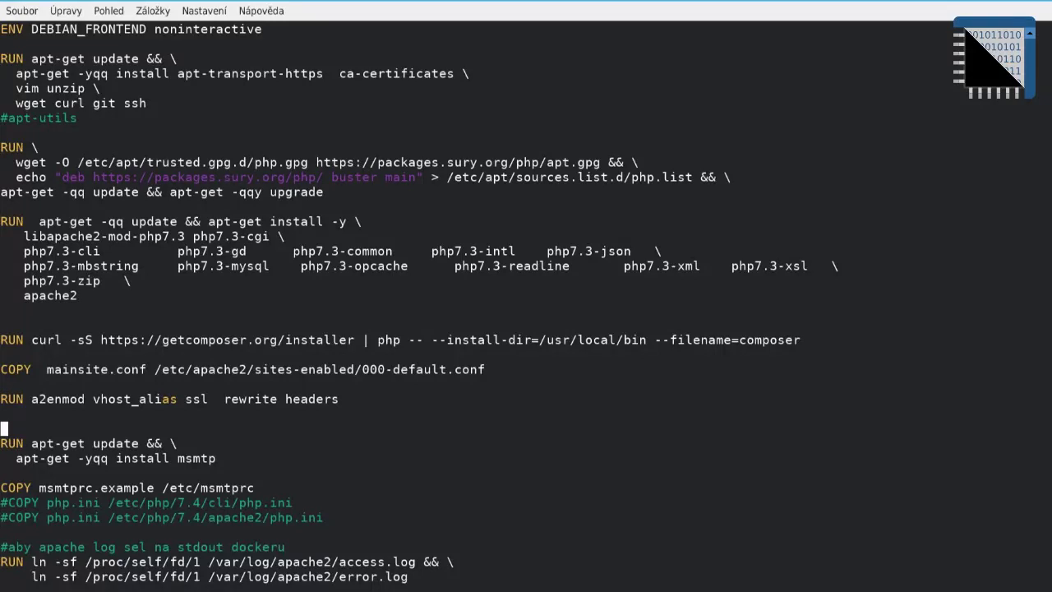
pyautogui.press('P')
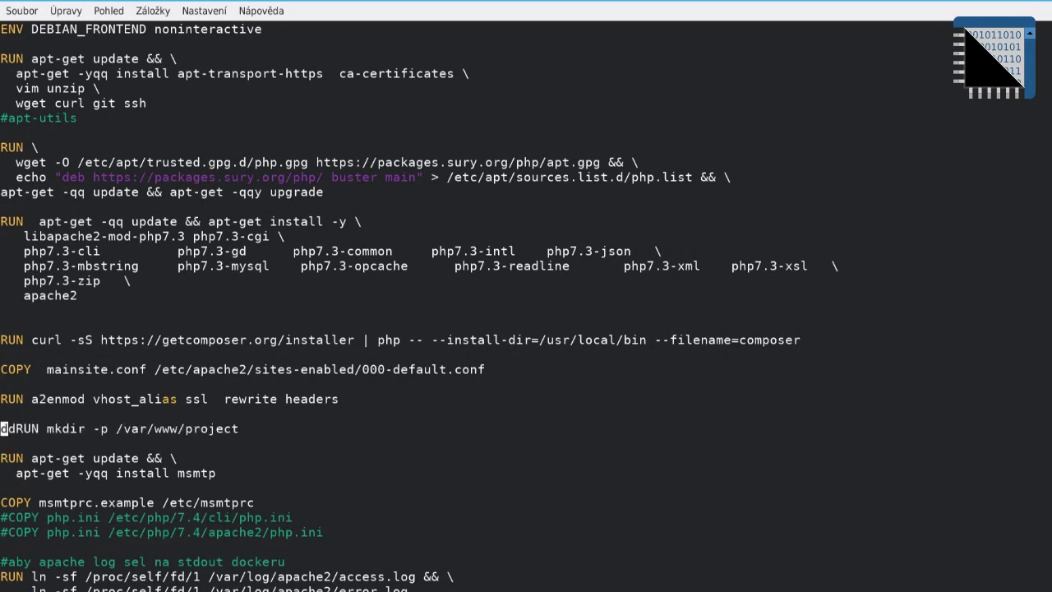
pyautogui.press('d')
pyautogui.press('d')
pyautogui.press('j')
pyautogui.press('j')
pyautogui.press('j')
pyautogui.press('j')
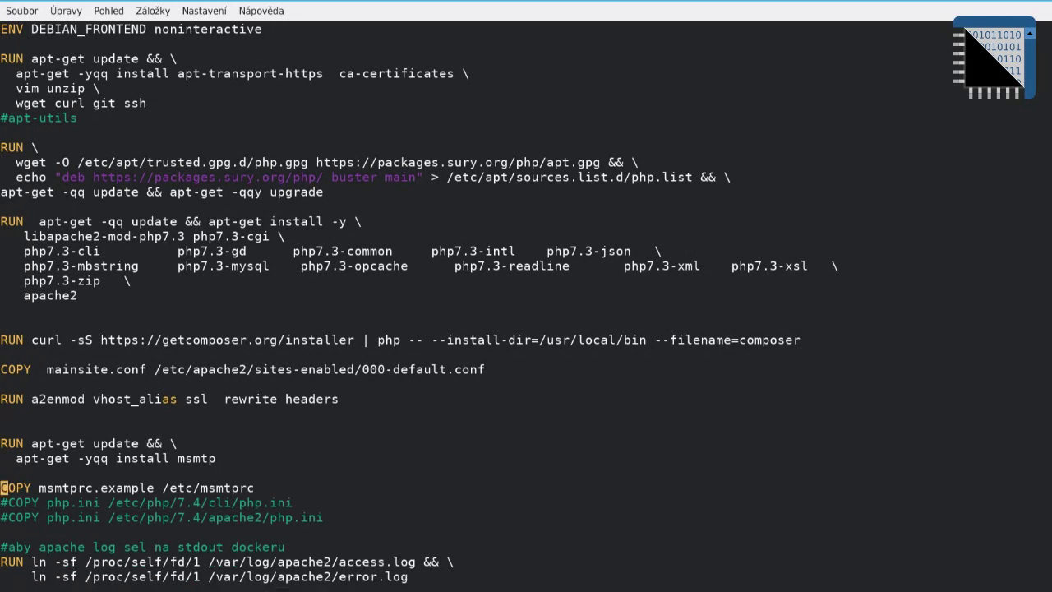
pyautogui.write('i#')
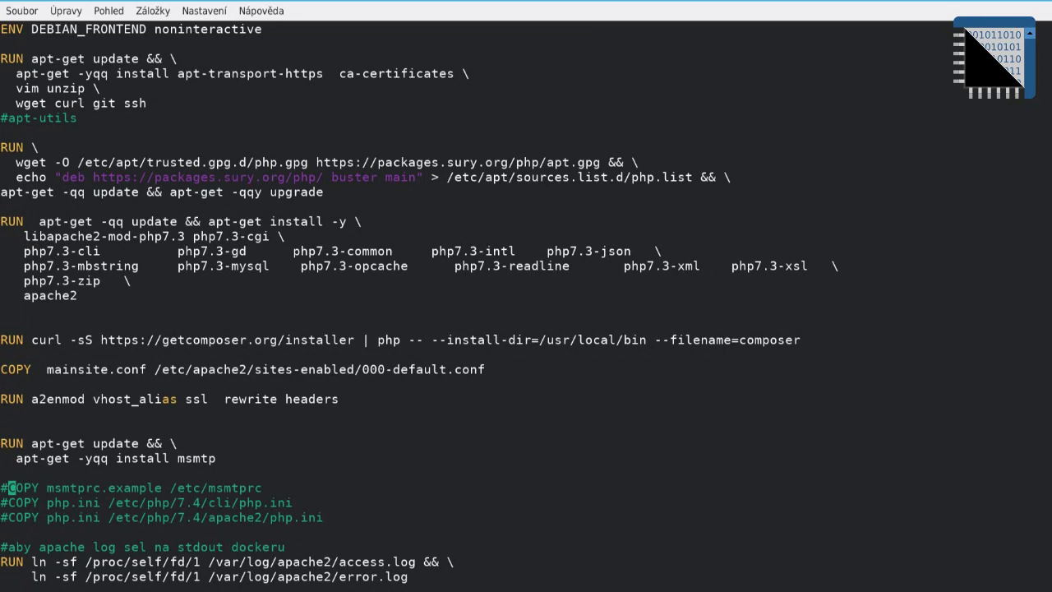
pyautogui.scroll(-1, 476, 379)
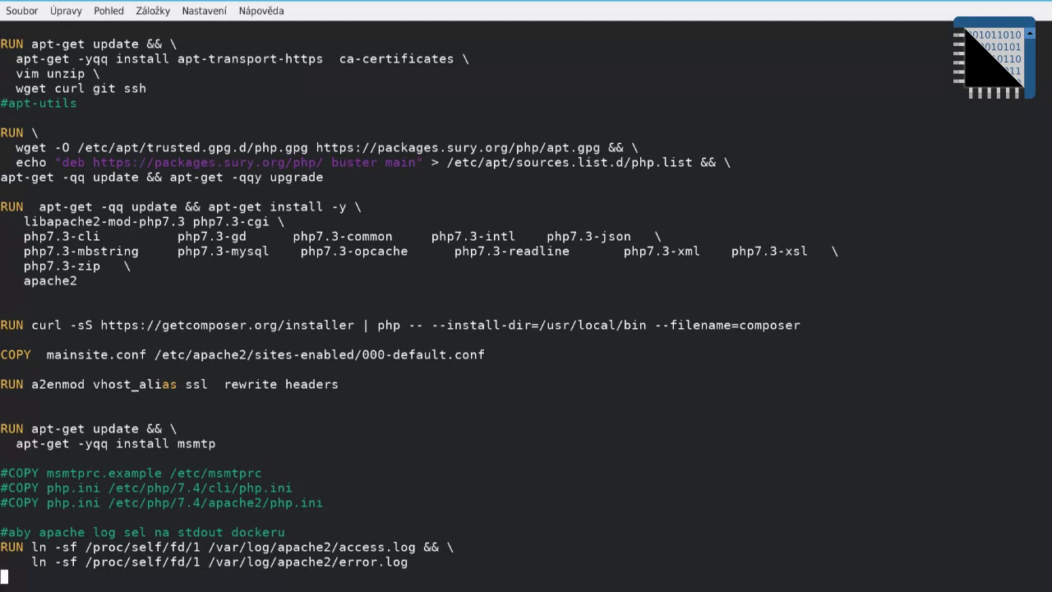
# Step: Uncomment both php.ini COPY lines and point them to /etc/php/7.3/cli and /etc/php/7.3/apache2
pyautogui.press('k')
pyautogui.press('k')
pyautogui.press('k')
pyautogui.press('k')
pyautogui.press('k')
pyautogui.press('k')
pyautogui.press('x')
pyautogui.press('j')
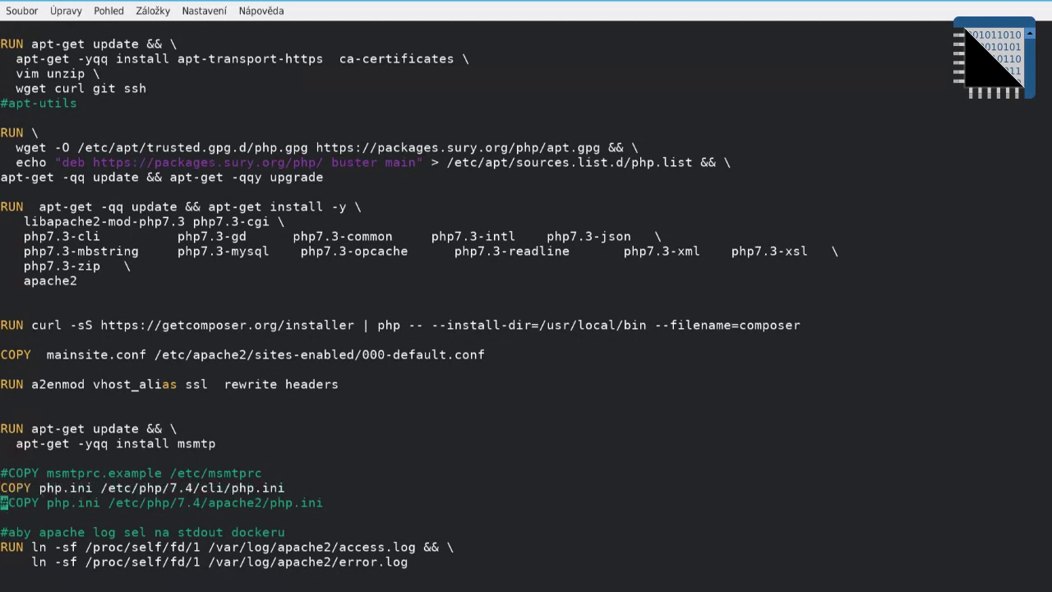
pyautogui.press('x')
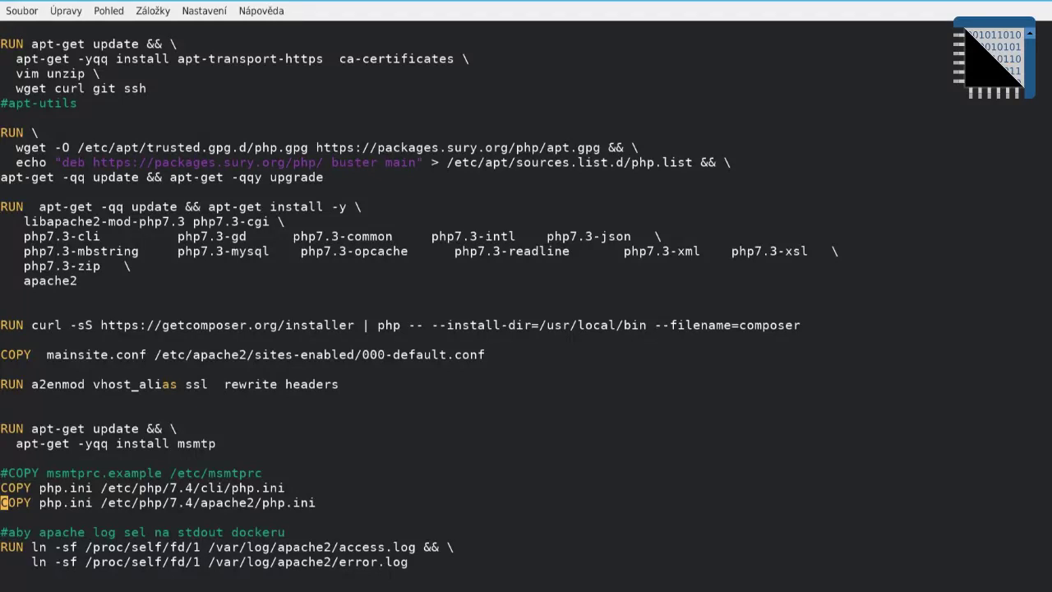
pyautogui.press('l')
pyautogui.press('l')
pyautogui.press('l')
pyautogui.press('l')
pyautogui.press('l')
pyautogui.press('l')
pyautogui.press('l')
pyautogui.press('l')
pyautogui.press('l')
pyautogui.press('l')
pyautogui.press('l')
pyautogui.press('l')
pyautogui.press('l')
pyautogui.press('l')
pyautogui.press('l')
pyautogui.press('l')
pyautogui.press('l')
pyautogui.press('l')
pyautogui.press('l')
pyautogui.press('l')
pyautogui.write('lxi3')
pyautogui.press('Escape')
pyautogui.write('kxi3')
pyautogui.press('Down')
pyautogui.hotkey('shift', 'g')
# Step: Create and save php.ini with sendmail_path = /usr/bin/msmtp -t under [mail function]
pyautogui.moveTo(285, 489); pyautogui.dragTo(231, 488)
pyautogui.hotkey('ctrl', 'c')
pyautogui.write(':q')
pyautogui.press('Return')
pyautogui.write('vim')
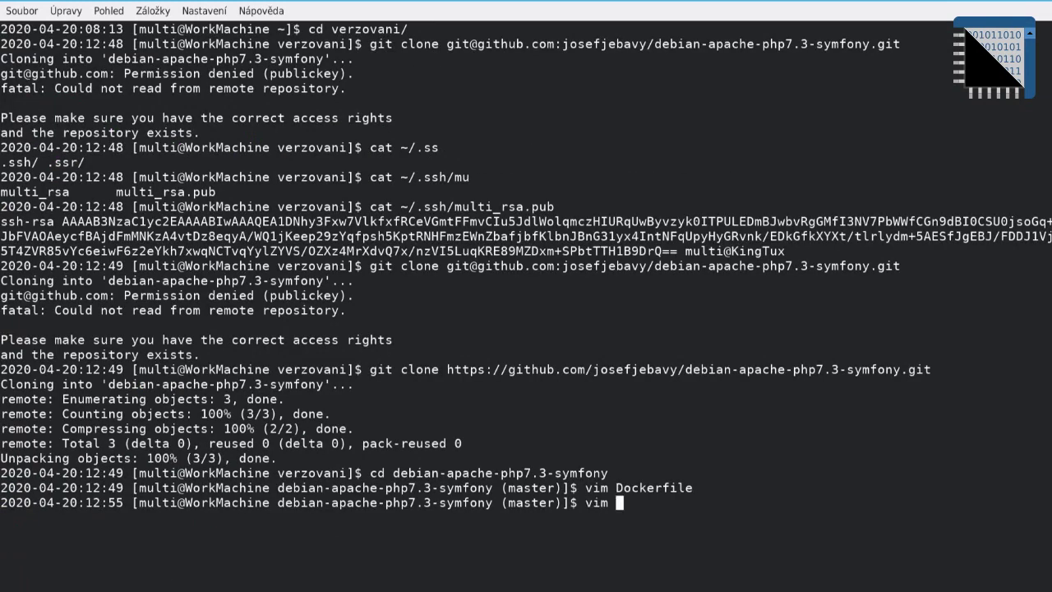
pyautogui.middleClick(355, 443)
pyautogui.press('Return')
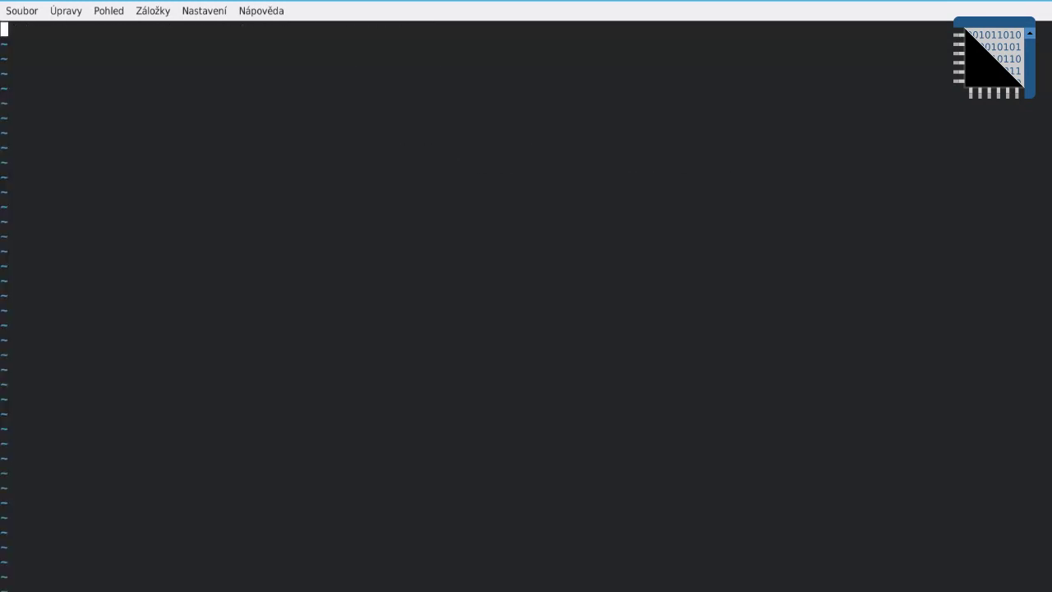
pyautogui.press('i')
pyautogui.write('[mail function] sendmail_path = /usr/bin/msmtp -t')
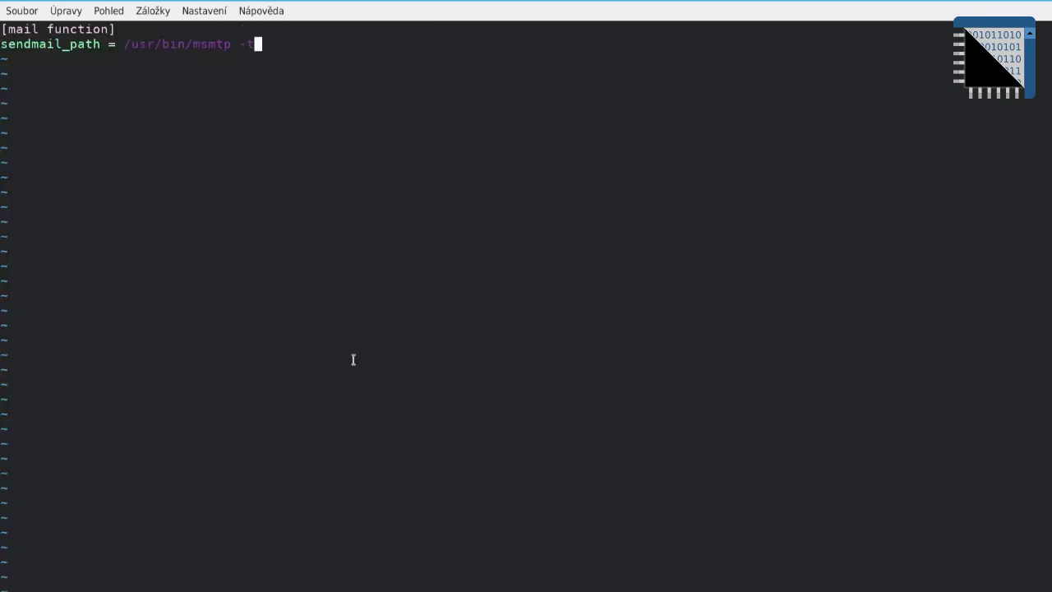
pyautogui.press('Escape')
pyautogui.write(':wq')
pyautogui.press('Return')
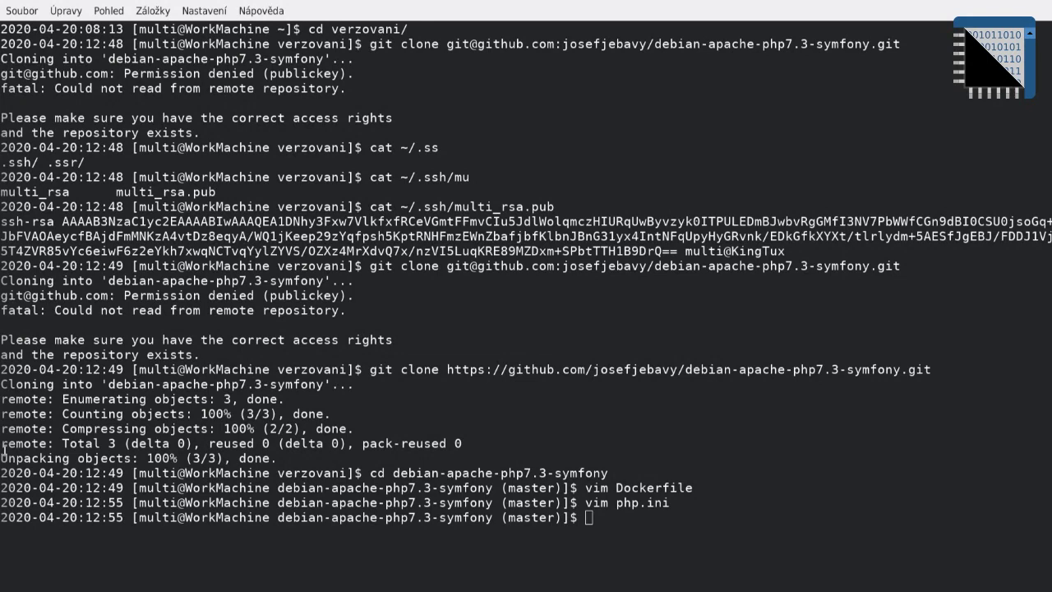
# Step: Open a new mainsite.conf in vim and enlarge the terminal text
pyautogui.click(541, 452)
pyautogui.write('vim mainsite.conf')
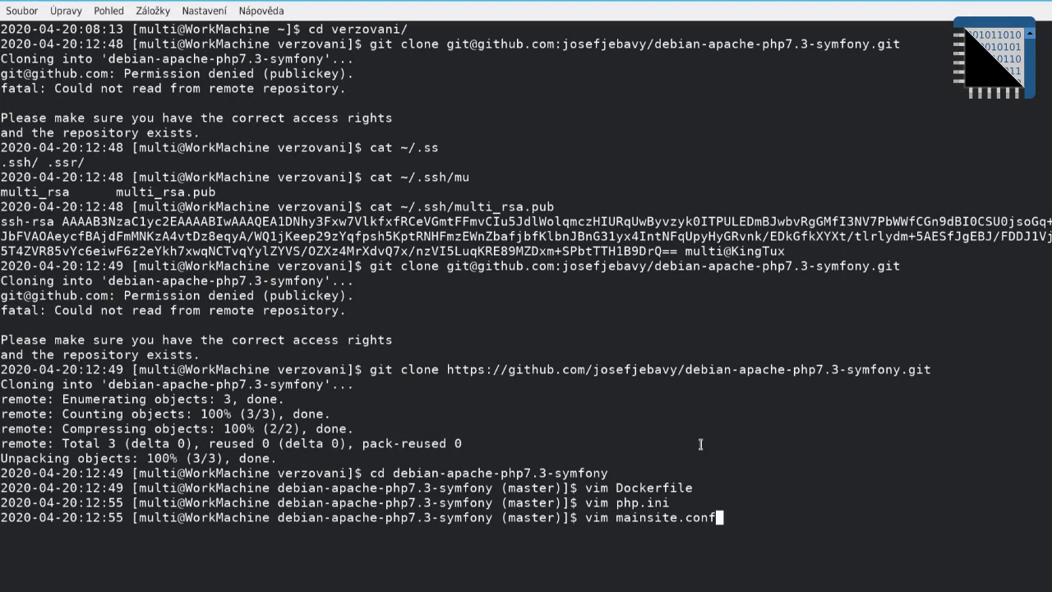
pyautogui.press('Return')
pyautogui.hotkey('ctrl', '+')
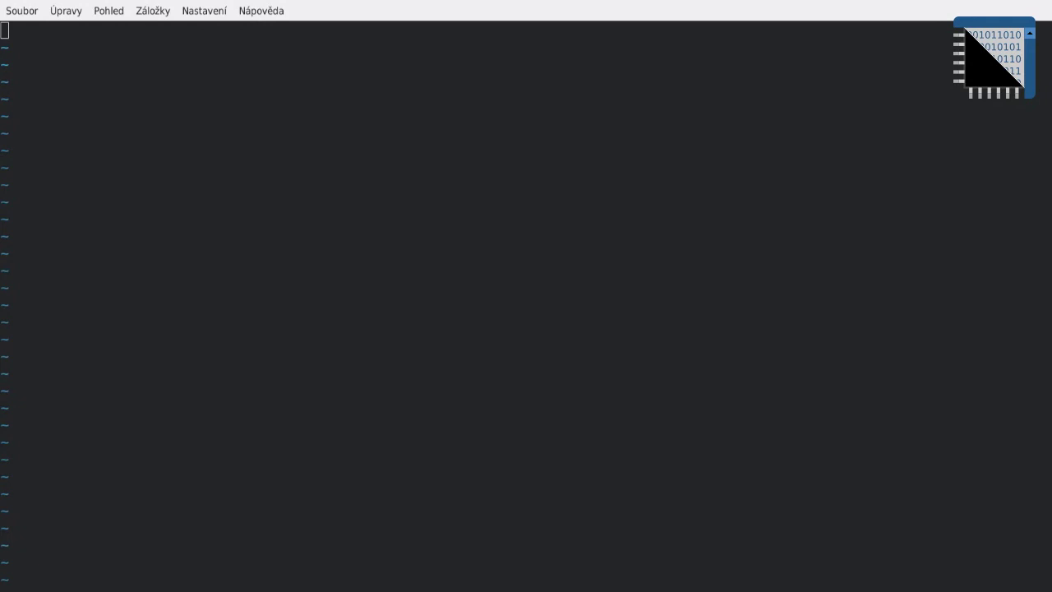
# Step: Paste the Apache virtual host config into mainsite.conf and set ServerAdmin to root@localhost
pyautogui.click(479, 277)
pyautogui.hotkey('ctrl', 'shift', 'v')
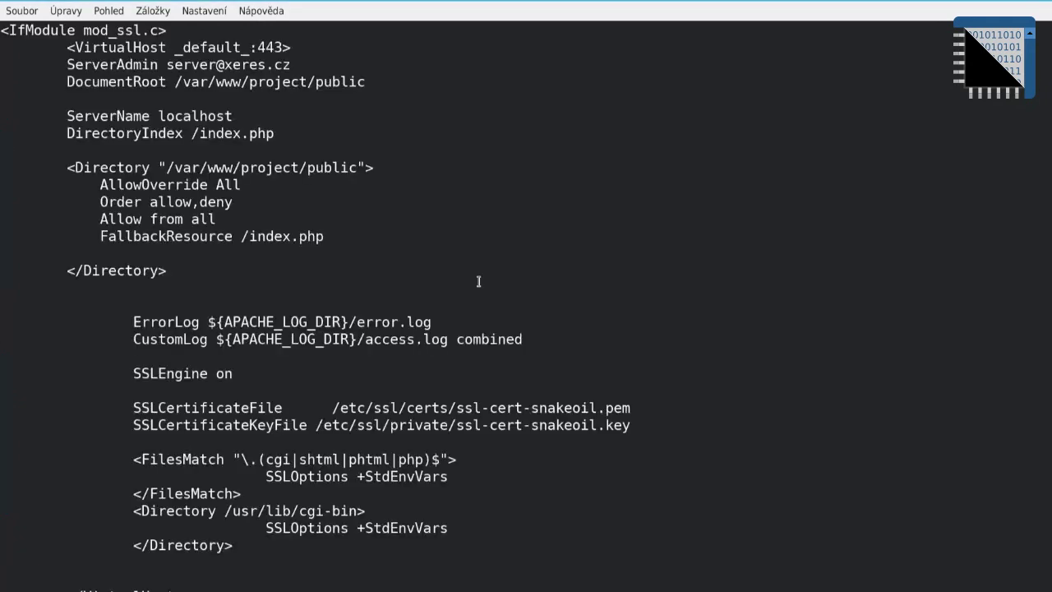
pyautogui.press('Up')
pyautogui.press('Up')
pyautogui.press('Up')
pyautogui.press('Up')
pyautogui.press('Up')
pyautogui.press('Up')
pyautogui.press('Up')
pyautogui.press('Up')
pyautogui.press('Up')
pyautogui.press('Up')
pyautogui.press('Up')
pyautogui.press('Up')
pyautogui.press('Up')
pyautogui.press('Up')
pyautogui.press('Up')
pyautogui.press('Up')
pyautogui.press('Up')
pyautogui.press('Up')
pyautogui.press('Up')
pyautogui.press('Up')
pyautogui.press('Up')
pyautogui.press('Up')
pyautogui.press('Up')
pyautogui.press('Up')
pyautogui.press('Up')
pyautogui.press('Up')
pyautogui.press('Up')
pyautogui.press('Up')
pyautogui.press('Up')
pyautogui.press('Up')
pyautogui.press('Up')
pyautogui.press('Up')
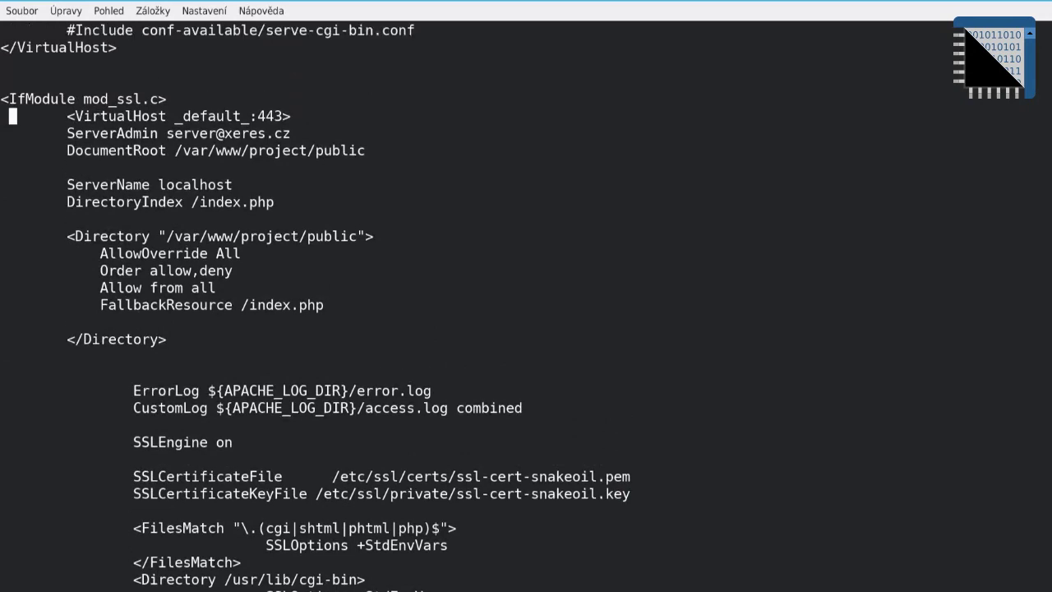
pyautogui.press('Down')
pyautogui.press('End')
pyautogui.press('BackSpace')
pyautogui.press('BackSpace')
pyautogui.press('BackSpace')
pyautogui.press('BackSpace')
pyautogui.press('BackSpace')
pyautogui.press('BackSpace')
pyautogui.press('BackSpace')
pyautogui.press('BackSpace')
pyautogui.press('BackSpace')
pyautogui.press('BackSpace')
pyautogui.press('BackSpace')
pyautogui.press('BackSpace')
pyautogui.press('BackSpace')
pyautogui.press('BackSpace')
pyautogui.press('BackSpace')
pyautogui.write('root@localhost')
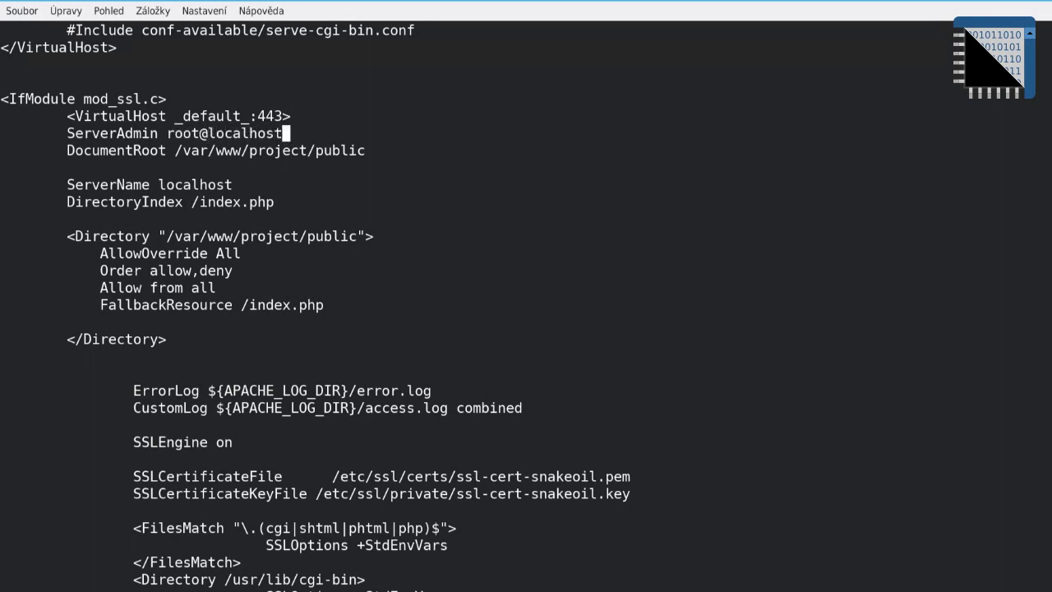
# Step: Delete the ServerName explanation comment lines under <VirtualHost *:80>
pyautogui.press('Up')
pyautogui.press('pageup')
pyautogui.press('pageup')
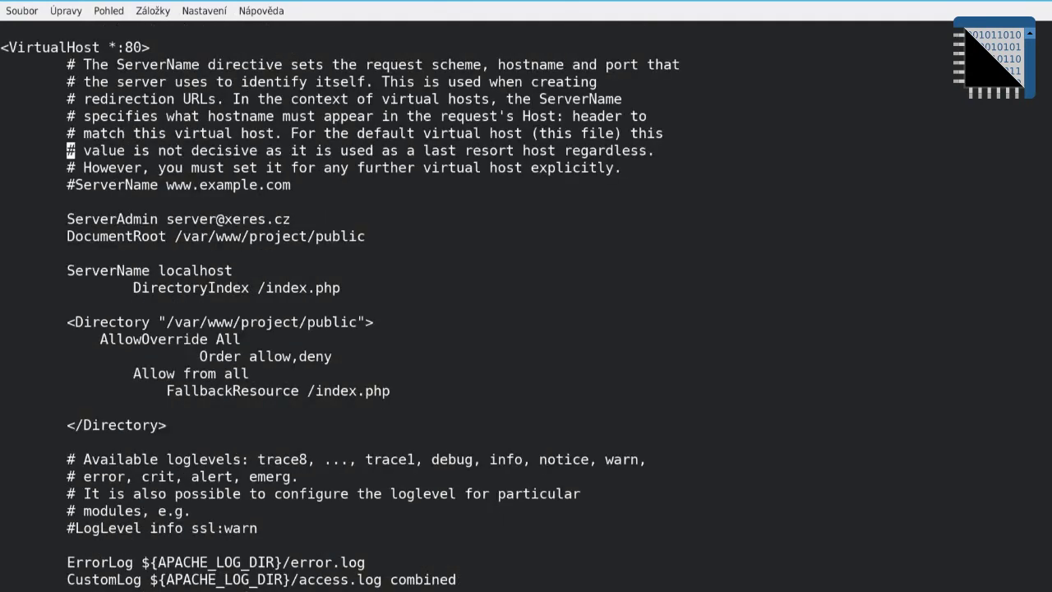
pyautogui.press('Up')
pyautogui.press('Up')
pyautogui.press('Up')
pyautogui.press('Up')
pyautogui.press('Up')
pyautogui.press('Up')
pyautogui.press('Up')
pyautogui.hotkey('ctrl', 'e')
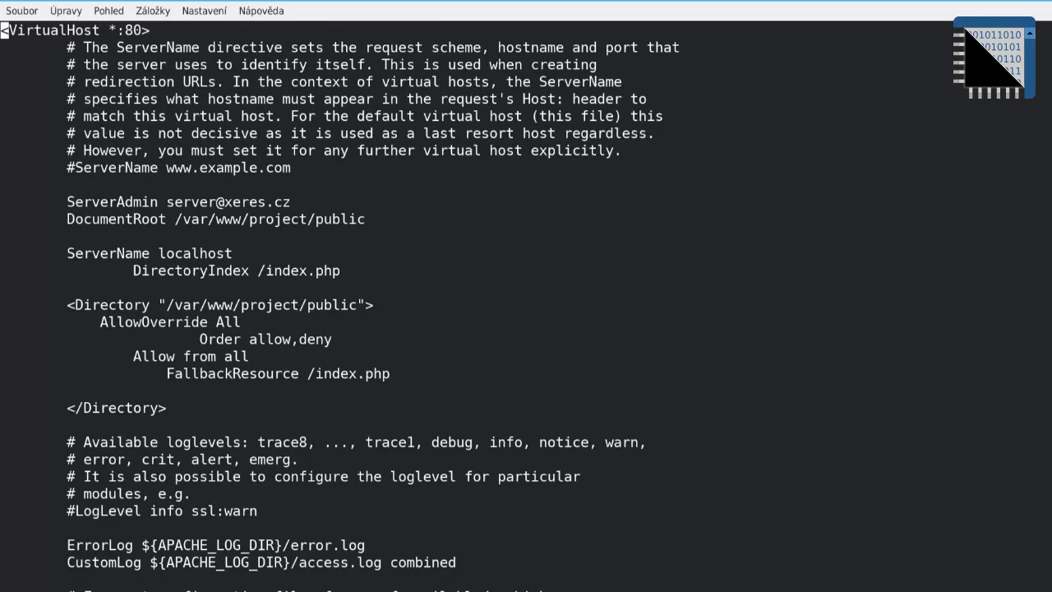
pyautogui.click(4, 47)
pyautogui.press('d')
pyautogui.press('d')
pyautogui.press('d')
pyautogui.press('d')
pyautogui.press('d')
pyautogui.press('d')
pyautogui.press('d')
pyautogui.press('d')
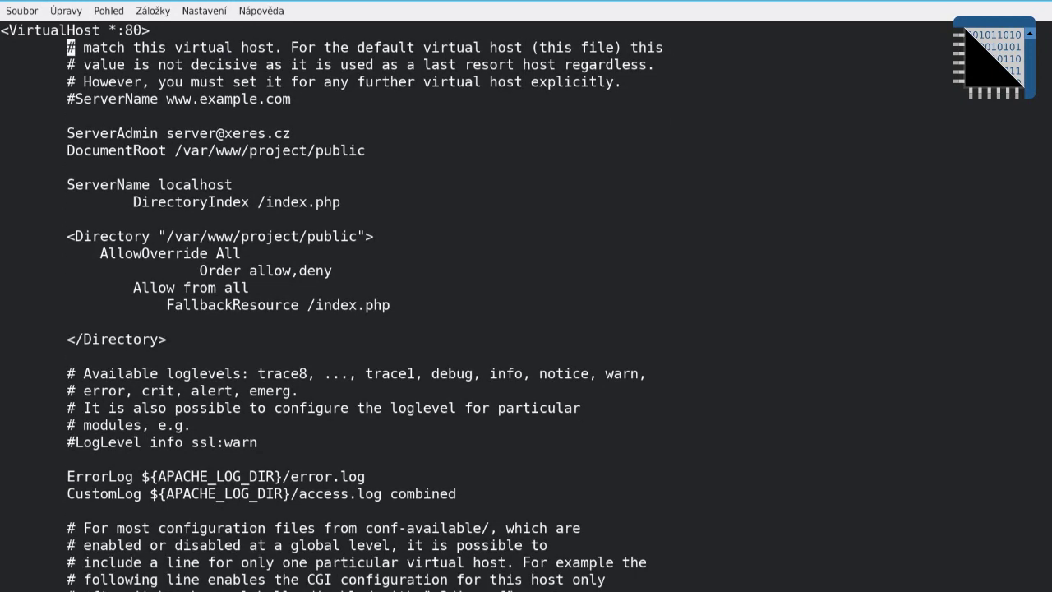
pyautogui.press('d')
pyautogui.press('d')
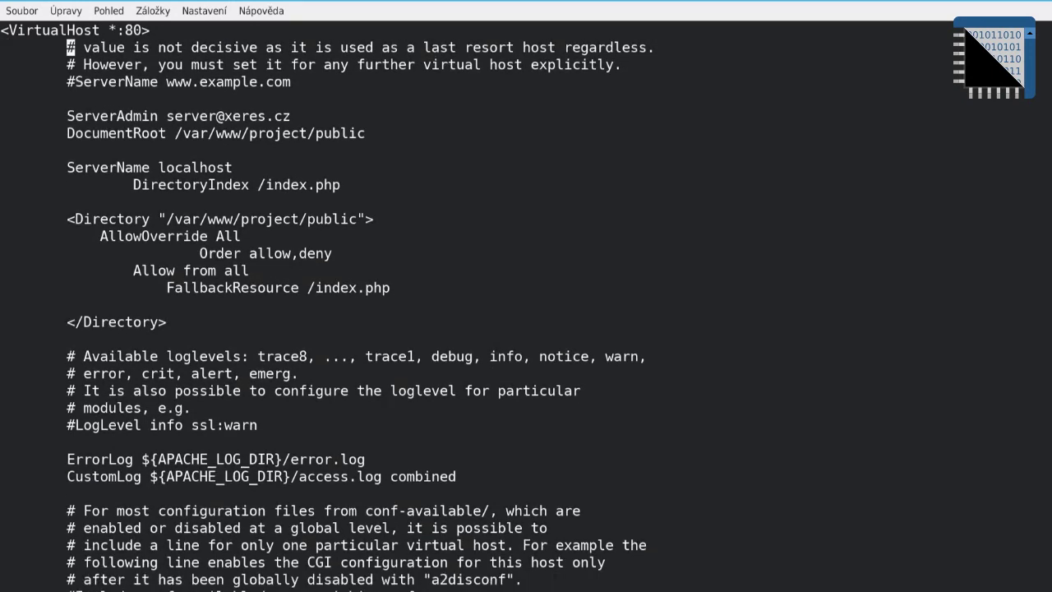
pyautogui.press('d')
pyautogui.press('d')
pyautogui.press('d')
pyautogui.press('d')
pyautogui.click(71, 81)
pyautogui.click(285, 81)
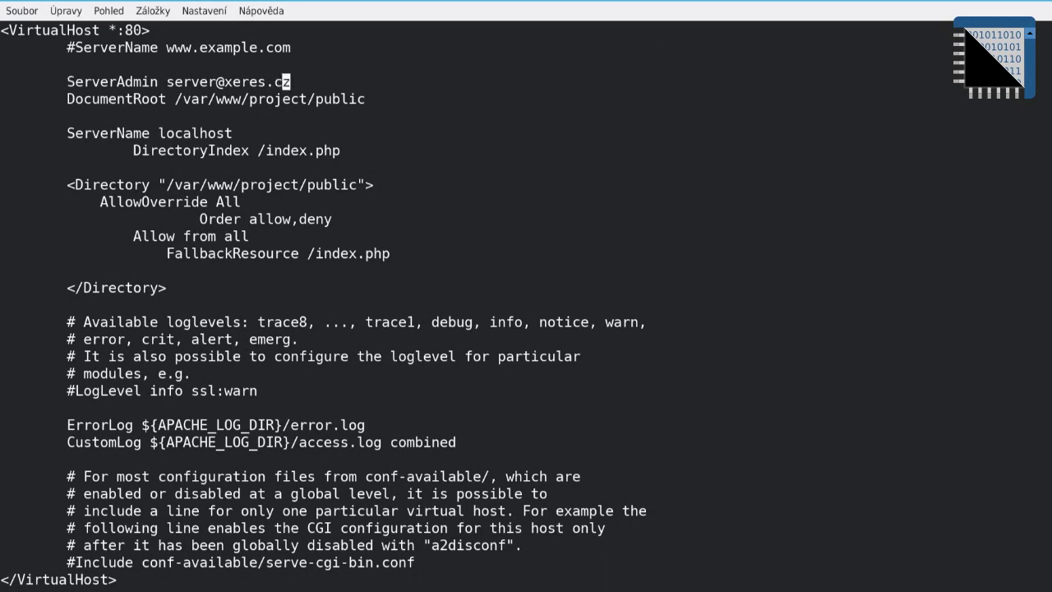
# Step: Replace the ServerAdmin e-mail address with root@localhost
pyautogui.press('a')
pyautogui.press('BackSpace')
pyautogui.press('BackSpace')
pyautogui.press('BackSpace')
pyautogui.press('BackSpace')
pyautogui.press('BackSpace')
pyautogui.press('BackSpace')
pyautogui.press('BackSpace')
pyautogui.press('BackSpace')
pyautogui.press('BackSpace')
pyautogui.press('BackSpace')
pyautogui.press('BackSpace')
pyautogui.press('BackSpace')
pyautogui.press('BackSpace')
pyautogui.press('BackSpace')
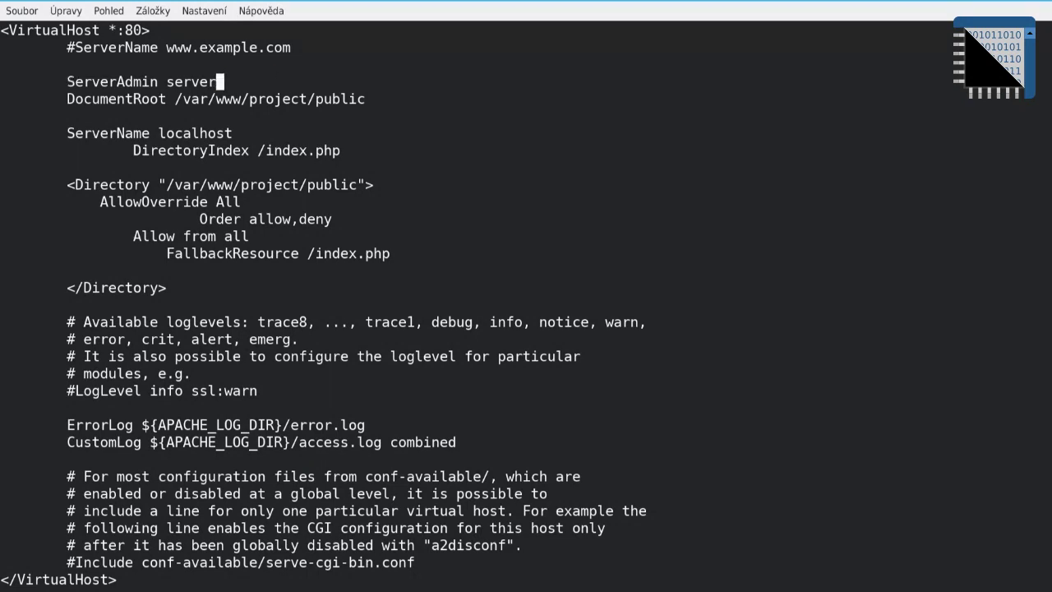
pyautogui.press('BackSpace')
pyautogui.write('root@localhsot')
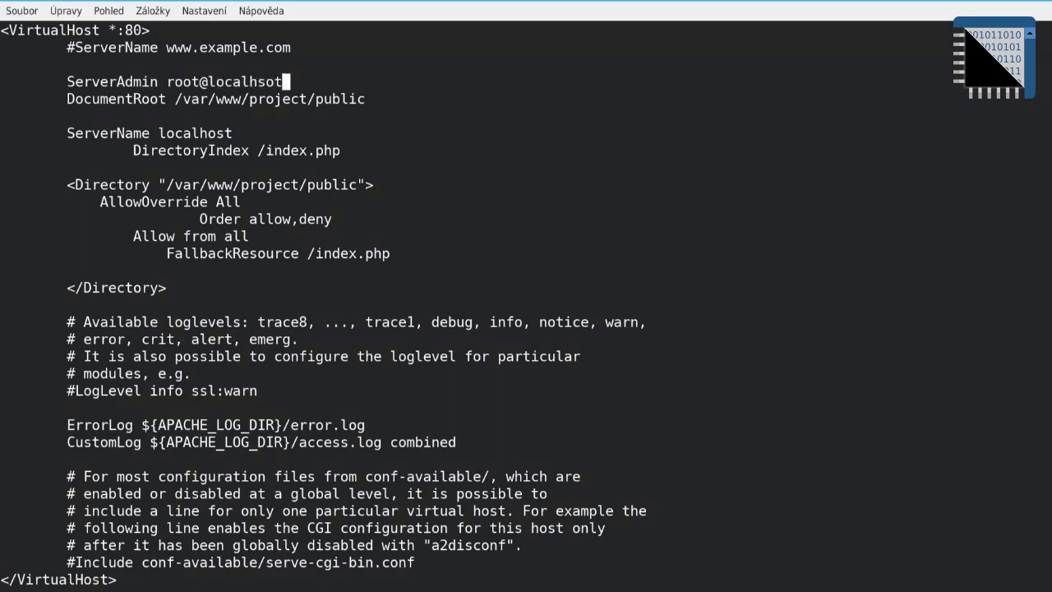
# Step: Change the port 80 DocumentRoot folder from project to html
pyautogui.press('Down')
pyautogui.press('Left')
pyautogui.press('Left')
pyautogui.press('Left')
pyautogui.press('Left')
pyautogui.write('iht')
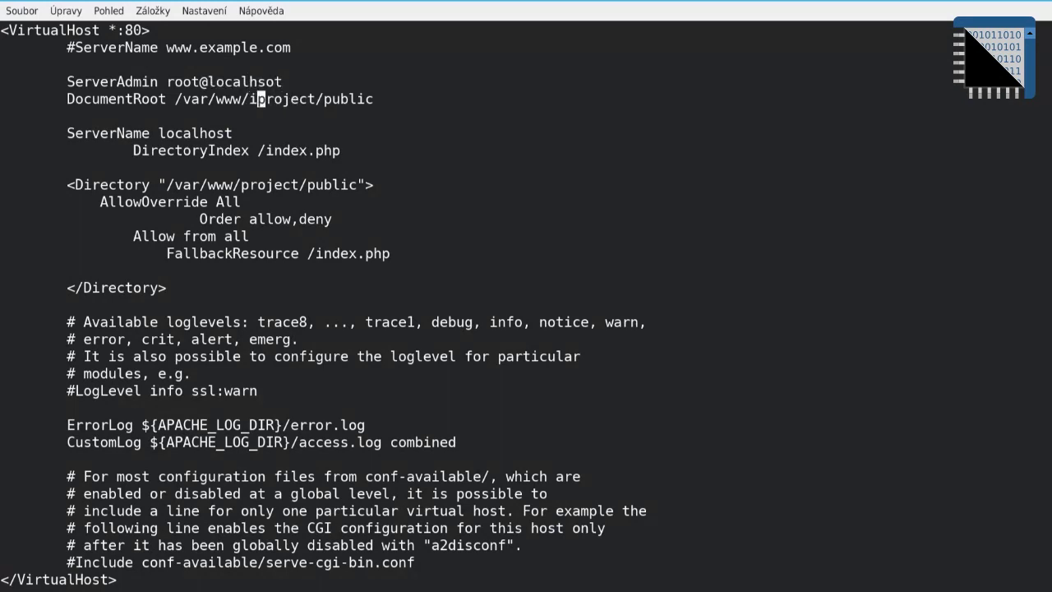
pyautogui.press('BackSpace')
pyautogui.press('BackSpace')
pyautogui.press('BackSpace')
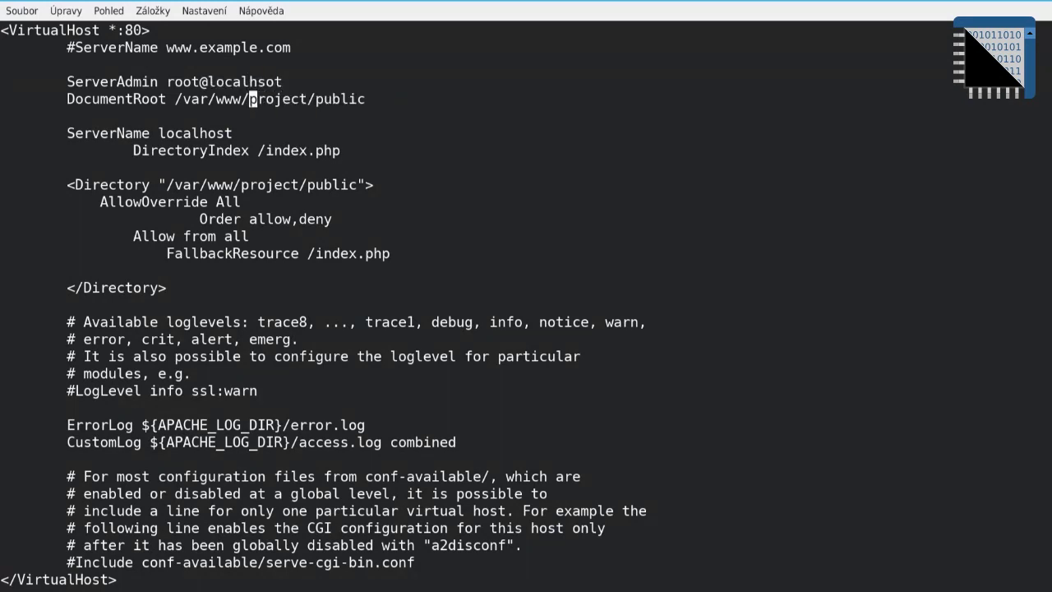
pyautogui.write('html')
pyautogui.press('Delete')
pyautogui.press('Delete')
pyautogui.press('Delete')
pyautogui.press('Delete')
pyautogui.press('Delete')
pyautogui.press('Delete')
pyautogui.press('Delete')
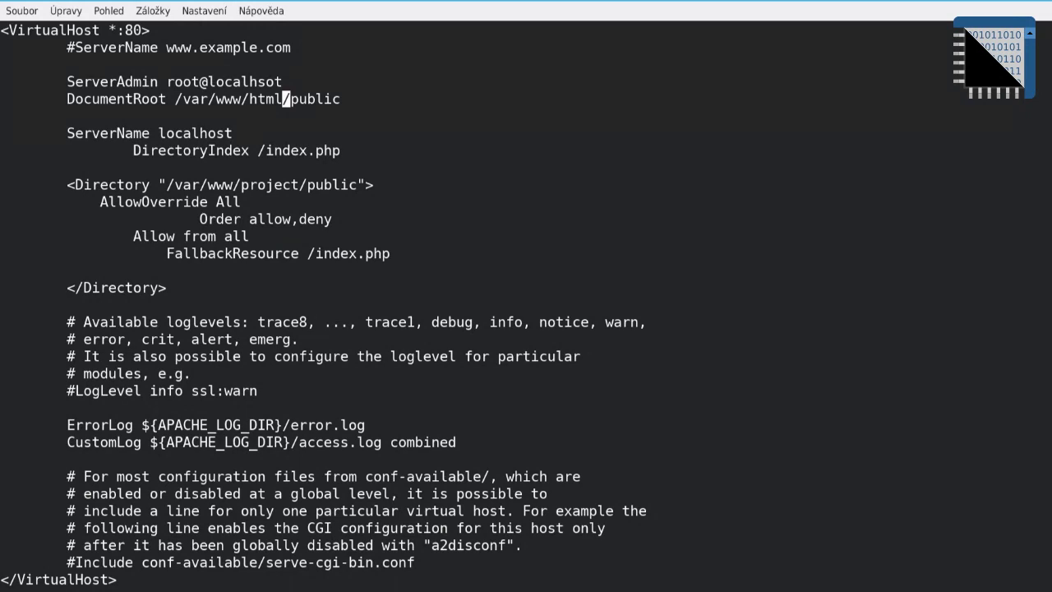
# Step: Fix the 'localhsot' typo so ServerAdmin reads root@localhost
pyautogui.press('Up')
pyautogui.press('Left')
pyautogui.press('Left')
pyautogui.press('Left')
pyautogui.press('Delete')
pyautogui.write('ih')
pyautogui.press('Delete')
pyautogui.press('Left')
pyautogui.press('BackSpace')
pyautogui.press('Right')
pyautogui.press('Right')
pyautogui.write('s')
# Step: Change the port 80 Directory path from project to html
pyautogui.press('Down')
pyautogui.press('Down')
pyautogui.press('Down')
pyautogui.press('Down')
pyautogui.press('Down')
pyautogui.press('Down')
pyautogui.press('End')
pyautogui.press('Left')
pyautogui.press('Left')
pyautogui.press('Left')
pyautogui.press('Left')
pyautogui.press('Left')
pyautogui.press('Left')
pyautogui.press('Left')
pyautogui.press('Left')
pyautogui.press('Left')
pyautogui.press('BackSpace')
pyautogui.press('BackSpace')
pyautogui.press('BackSpace')
pyautogui.press('BackSpace')
pyautogui.press('BackSpace')
pyautogui.press('BackSpace')
pyautogui.press('BackSpace')
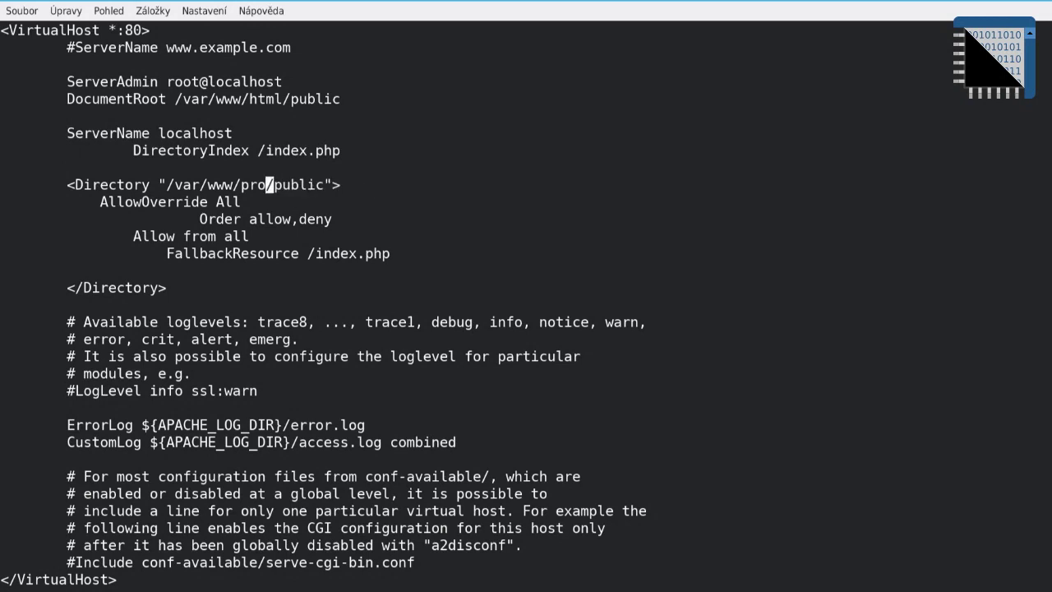
pyautogui.write('html')
# Step: Delete the LogLevel and conf-available comment lines
pyautogui.press('Down')
pyautogui.press('Down')
pyautogui.press('Down')
pyautogui.press('Down')
pyautogui.press('Down')
pyautogui.press('Down')
pyautogui.press('Down')
pyautogui.press('Down')
pyautogui.hotkey('ctrl', 'k')
pyautogui.hotkey('ctrl', 'k')
pyautogui.hotkey('ctrl', 'k')
pyautogui.hotkey('ctrl', 'k')
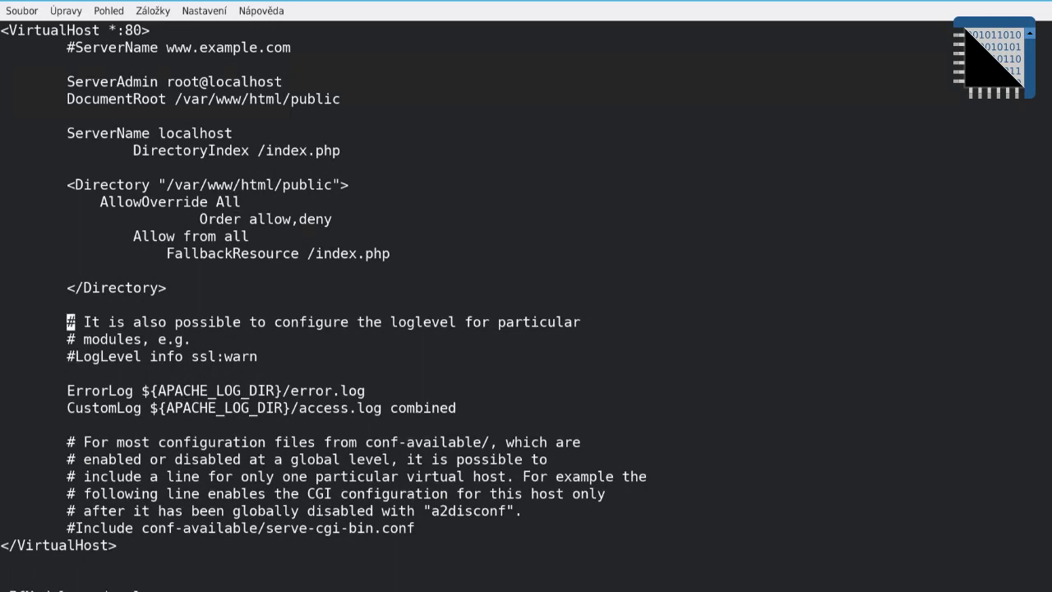
pyautogui.hotkey('ctrl', 'k')
pyautogui.press('Down')
pyautogui.press('Down')
pyautogui.press('Down')
pyautogui.press('Down')
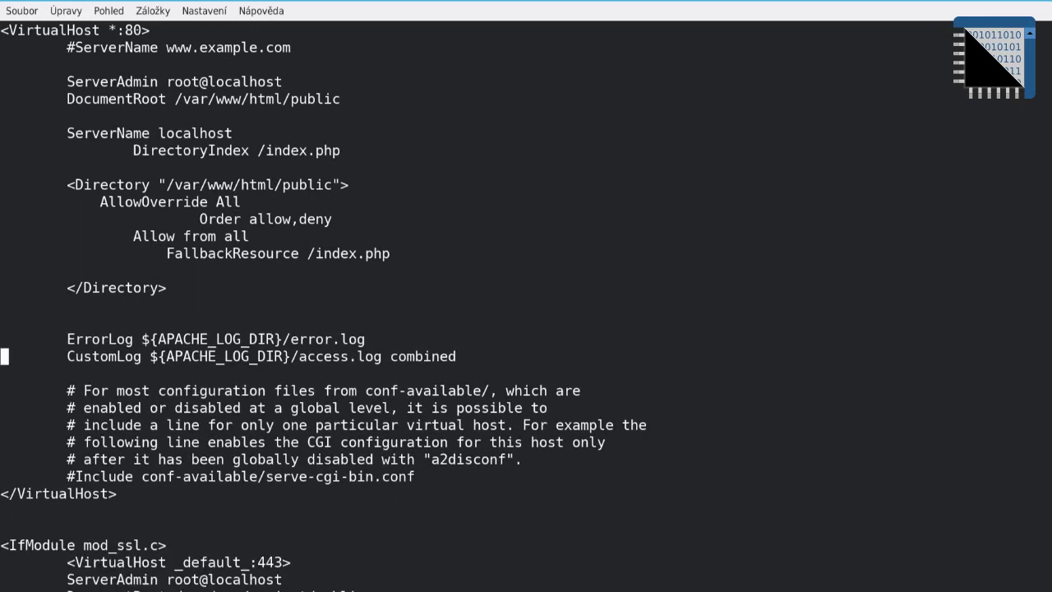
pyautogui.hotkey('ctrl', 'k')
pyautogui.hotkey('ctrl', 'k')
pyautogui.hotkey('ctrl', 'k')
pyautogui.hotkey('ctrl', 'k')
pyautogui.hotkey('ctrl', 'k')
pyautogui.hotkey('ctrl', 'k')
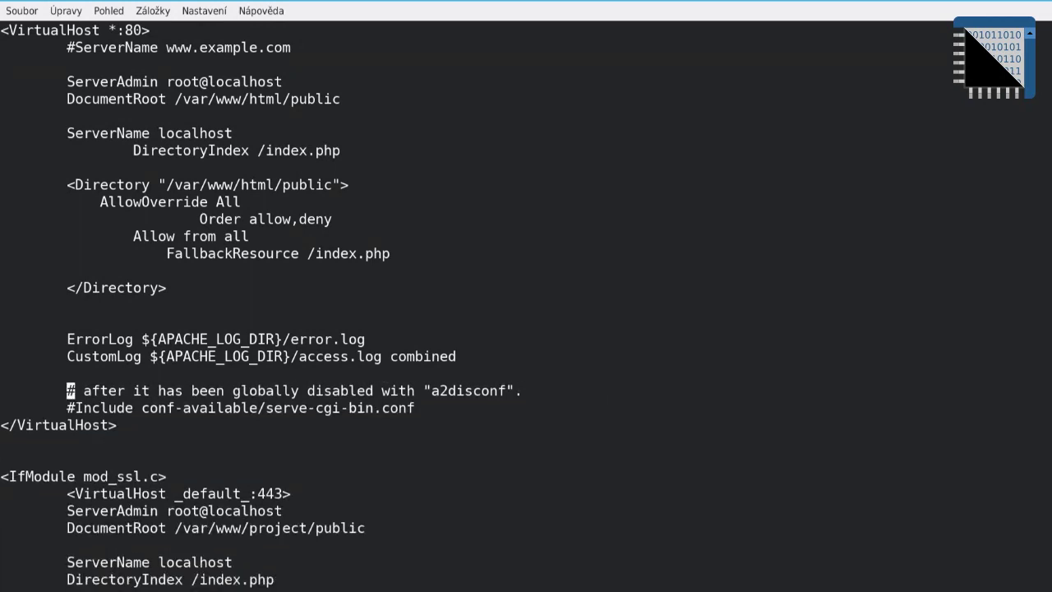
# Step: Change the SSL _default_:443 DocumentRoot to /var/www/html/public
pyautogui.press('Down')
pyautogui.press('Down')
pyautogui.press('Down')
pyautogui.press('Down')
pyautogui.press('Down')
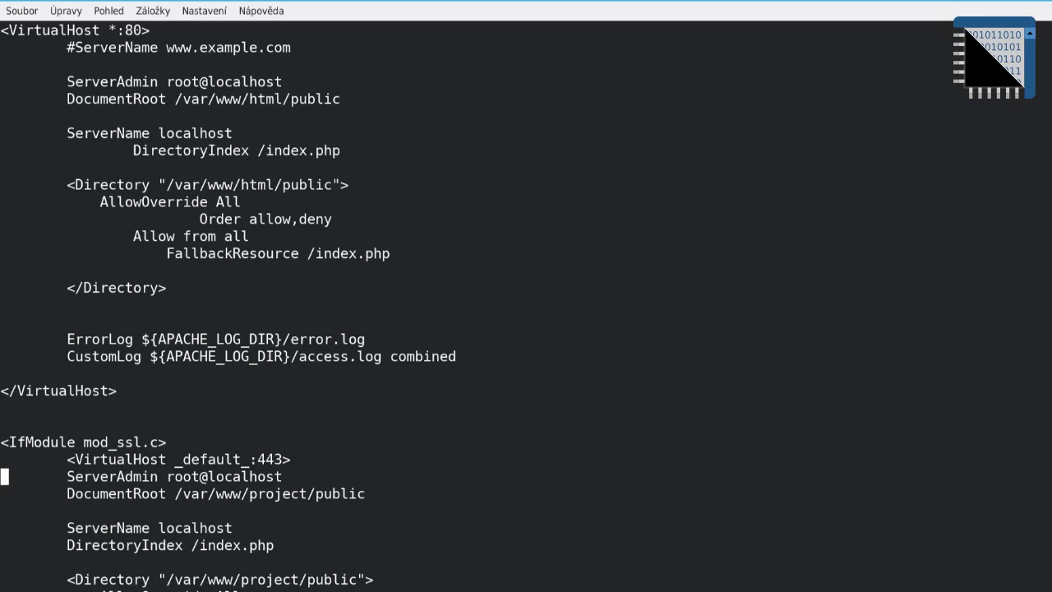
pyautogui.press('Down')
pyautogui.press('End')
pyautogui.press('Left')
pyautogui.press('Left')
pyautogui.press('Left')
pyautogui.press('Left')
pyautogui.press('Left')
pyautogui.press('Left')
pyautogui.press('Left')
pyautogui.press('BackSpace')
pyautogui.press('BackSpace')
pyautogui.press('BackSpace')
pyautogui.press('BackSpace')
pyautogui.press('BackSpace')
pyautogui.press('BackSpace')
pyautogui.press('BackSpace')
pyautogui.write('html')
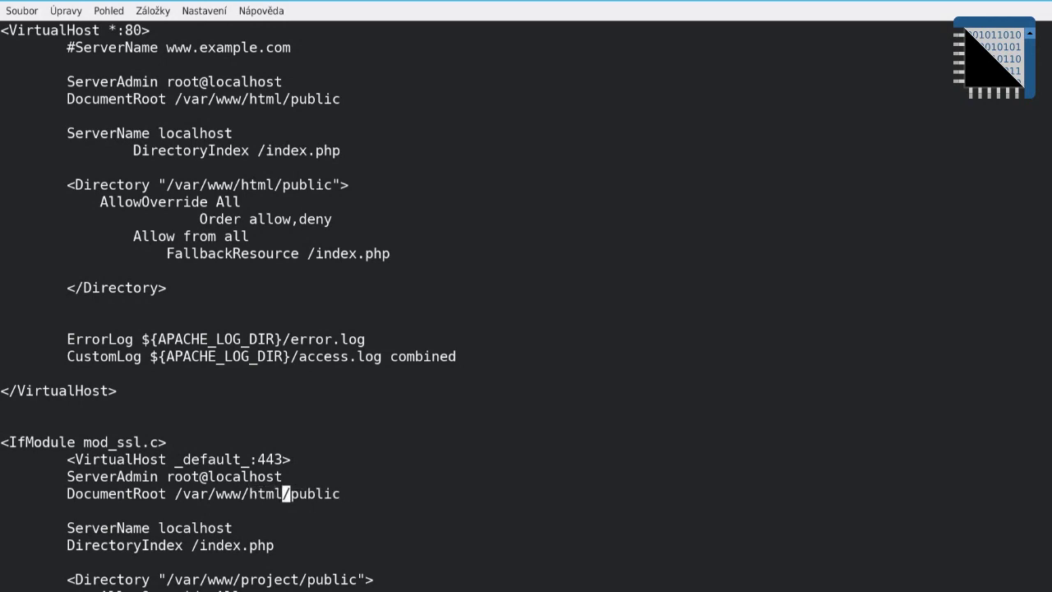
pyautogui.press('Down')
pyautogui.press('Down')
pyautogui.press('Down')
pyautogui.press('Down')
pyautogui.press('Down')
# Step: Replace project with html and remove /public from both <Directory> paths, giving /var/www/html
pyautogui.press('End')
pyautogui.press('Left')
pyautogui.press('Left')
pyautogui.press('Left')
pyautogui.press('Left')
pyautogui.press('Left')
pyautogui.press('Left')
pyautogui.press('Left')
pyautogui.press('Left')
pyautogui.press('Left')
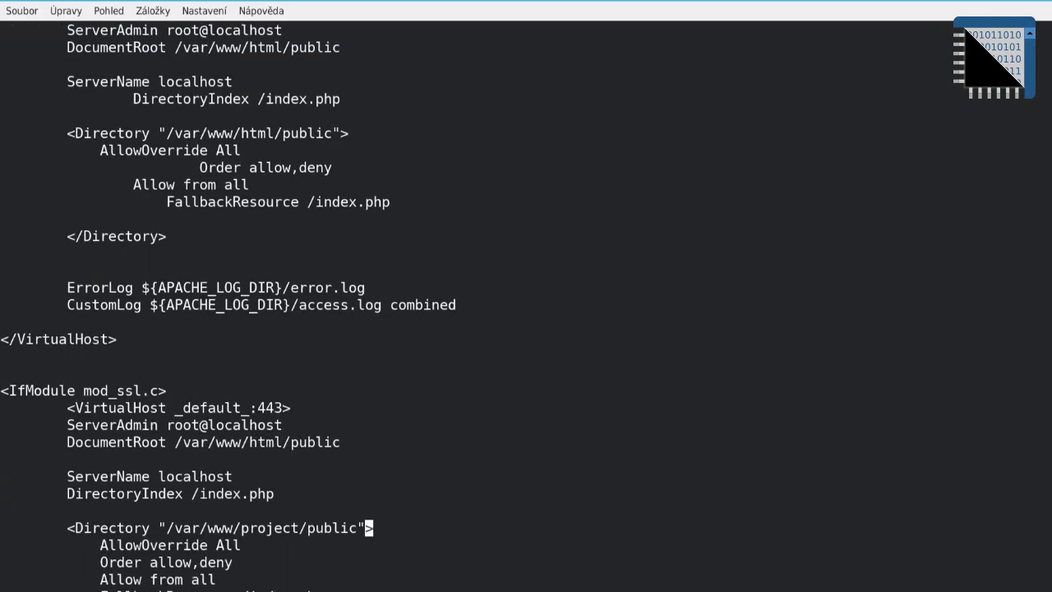
pyautogui.press('BackSpace')
pyautogui.press('BackSpace')
pyautogui.press('BackSpace')
pyautogui.press('BackSpace')
pyautogui.press('BackSpace')
pyautogui.press('BackSpace')
pyautogui.press('BackSpace')
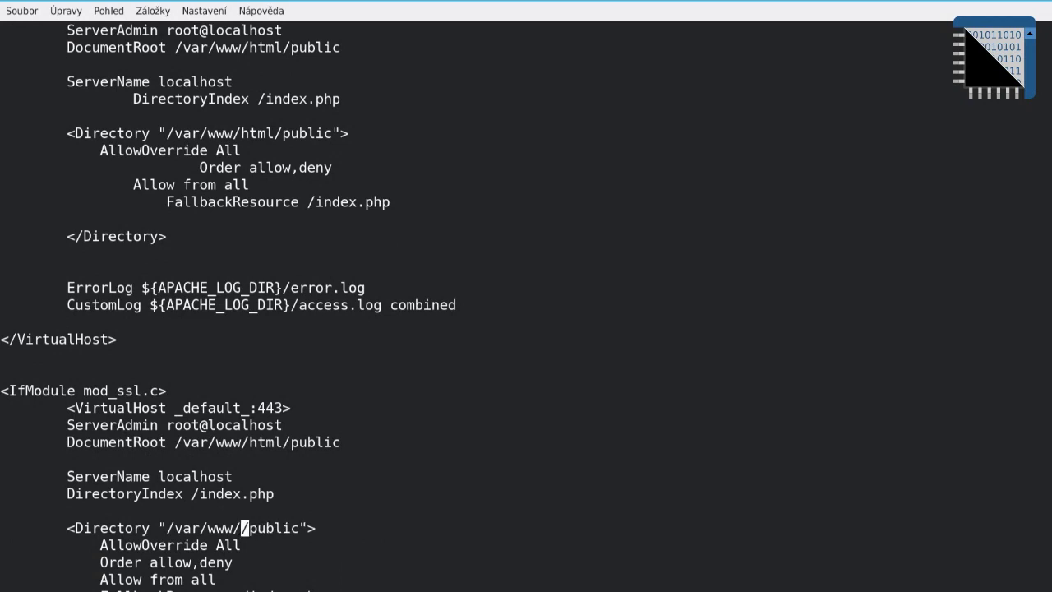
pyautogui.write('html')
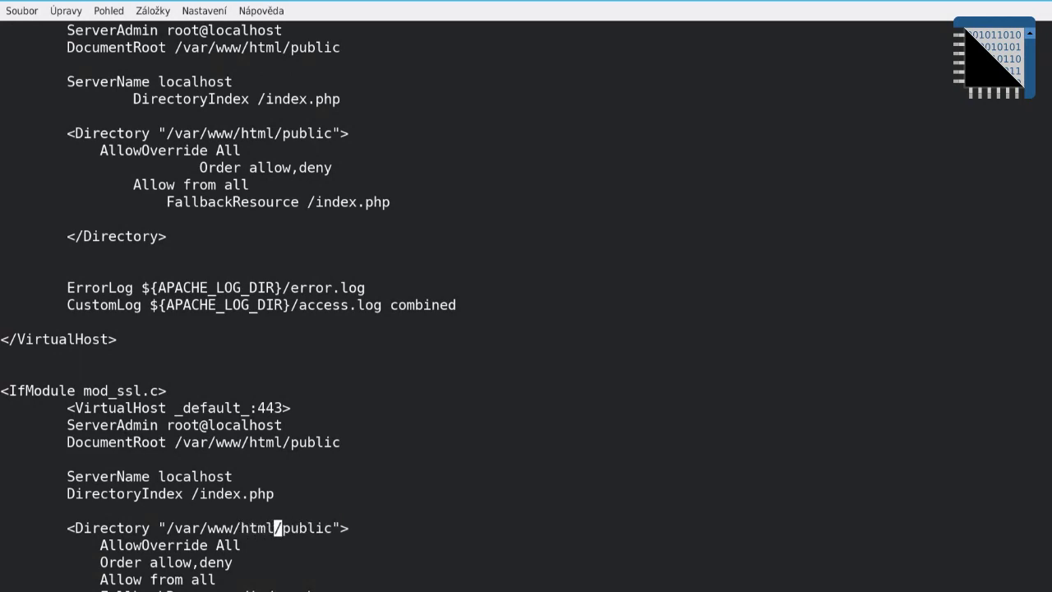
pyautogui.press('Left')
pyautogui.press('Right')
pyautogui.press('Delete')
pyautogui.press('Delete')
pyautogui.press('Delete')
pyautogui.press('Delete')
pyautogui.press('Delete')
pyautogui.press('Delete')
pyautogui.press('Delete')
pyautogui.press('Up')
pyautogui.press('Up')
pyautogui.press('Up')
pyautogui.press('Up')
pyautogui.press('Up')
pyautogui.press('Up')
pyautogui.press('Up')
pyautogui.press('Up')
pyautogui.press('Up')
pyautogui.press('Up')
pyautogui.press('Up')
pyautogui.press('Up')
pyautogui.press('Up')
pyautogui.press('Up')
pyautogui.press('Up')
pyautogui.press('Up')
pyautogui.press('Up')
pyautogui.press('Up')
pyautogui.press('Up')
pyautogui.press('Up')
pyautogui.press('Up')
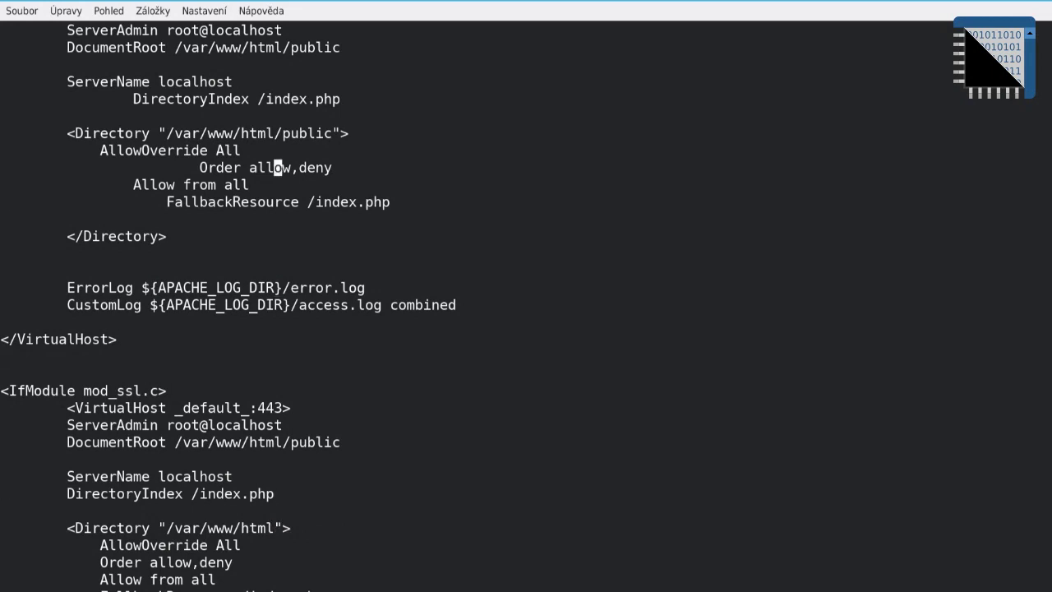
pyautogui.press('Delete')
pyautogui.press('Delete')
pyautogui.press('Delete')
pyautogui.press('Delete')
pyautogui.press('Delete')
pyautogui.press('Delete')
pyautogui.press('Delete')
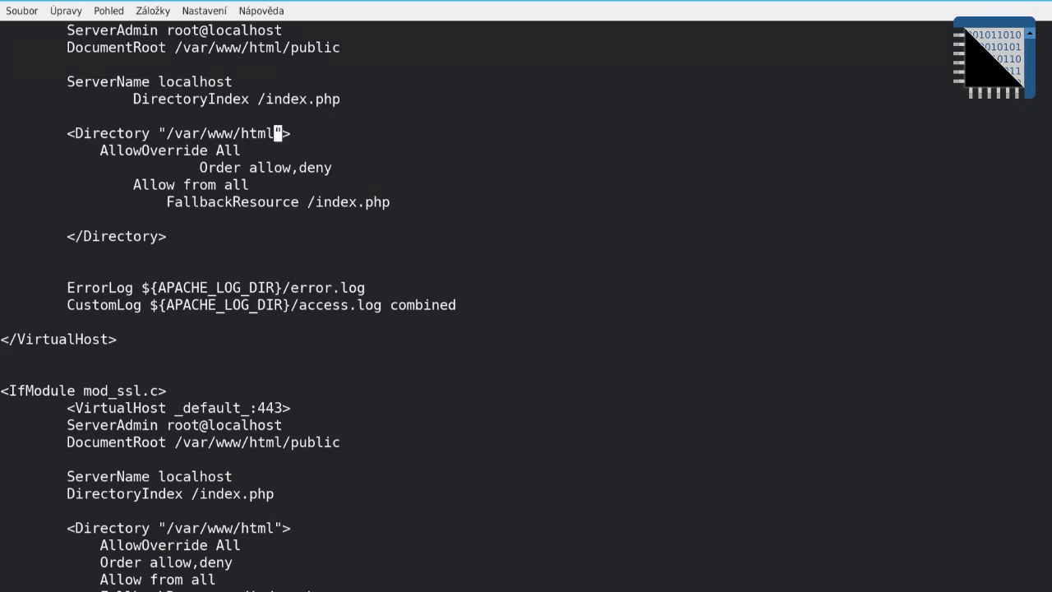
pyautogui.press('Down')
pyautogui.press('Down')
pyautogui.press('Down')
pyautogui.press('Down')
pyautogui.press('Down')
pyautogui.press('Down')
pyautogui.press('Down')
pyautogui.press('Down')
pyautogui.press('Down')
pyautogui.press('Down')
pyautogui.press('Down')
pyautogui.press('Down')
pyautogui.press('Down')
pyautogui.press('Down')
pyautogui.press('Down')
pyautogui.press('Down')
pyautogui.press('Down')
pyautogui.press('Down')
pyautogui.press('Down')
pyautogui.press('Down')
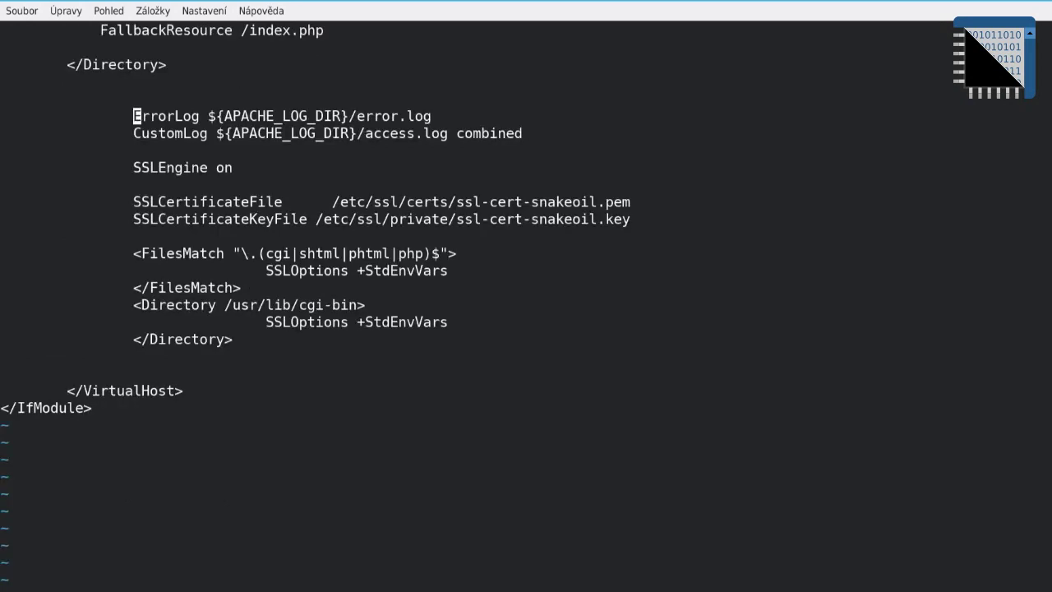
pyautogui.press('Up')
pyautogui.press('Up')
pyautogui.press('Up')
pyautogui.press('Up')
pyautogui.press('Up')
pyautogui.press('Up')
pyautogui.press('Up')
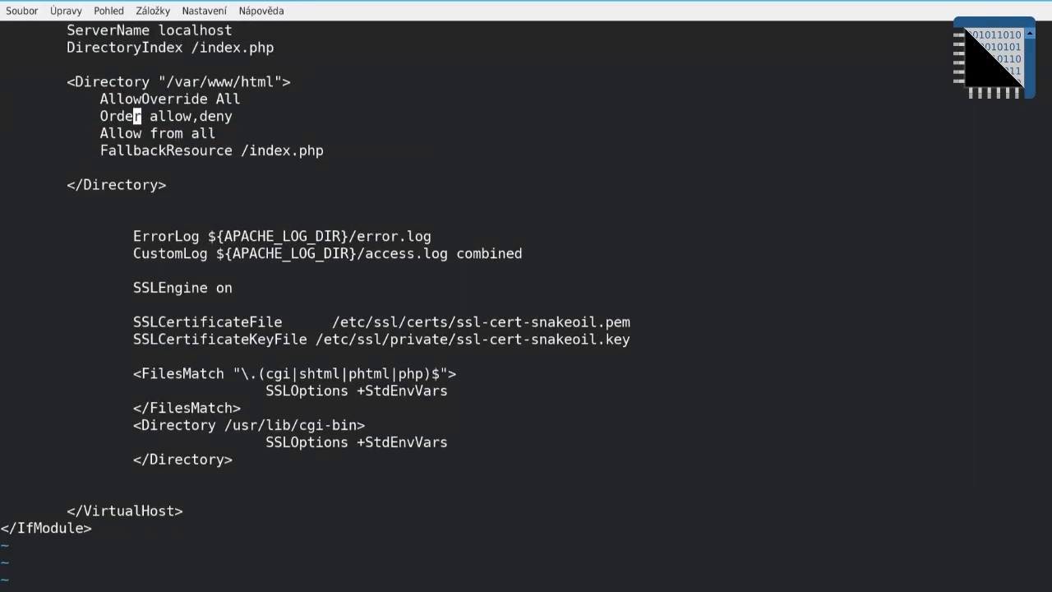
pyautogui.press('Down')
pyautogui.press('Down')
pyautogui.press('Down')
pyautogui.press('Down')
pyautogui.press('Down')
pyautogui.press('Down')
pyautogui.press('Down')
pyautogui.press('Down')
pyautogui.press('Down')
pyautogui.press('Down')
pyautogui.press('Down')
pyautogui.press('Down')
# Step: Leave Vim and run docker build ./ until it reports Successfully built 7e85068f086b
pyautogui.click(137, 287)
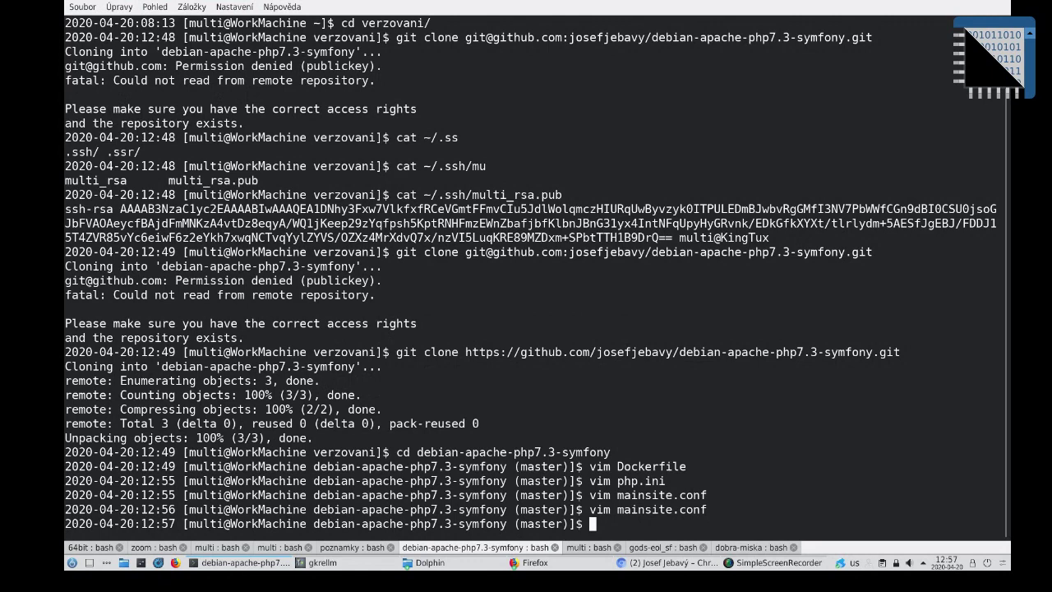
pyautogui.write('docker build ./')
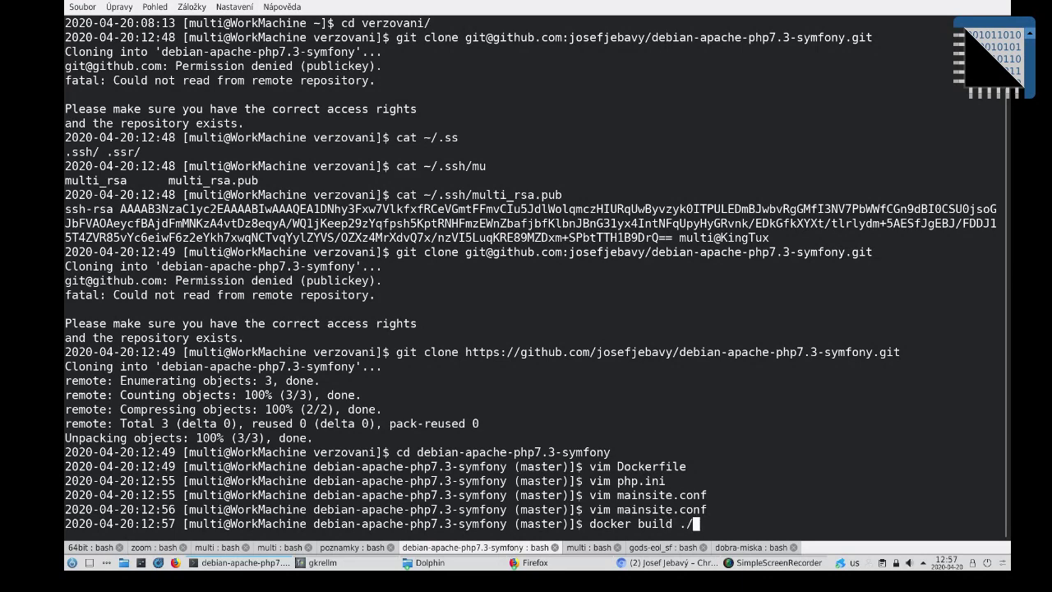
pyautogui.press('Return')
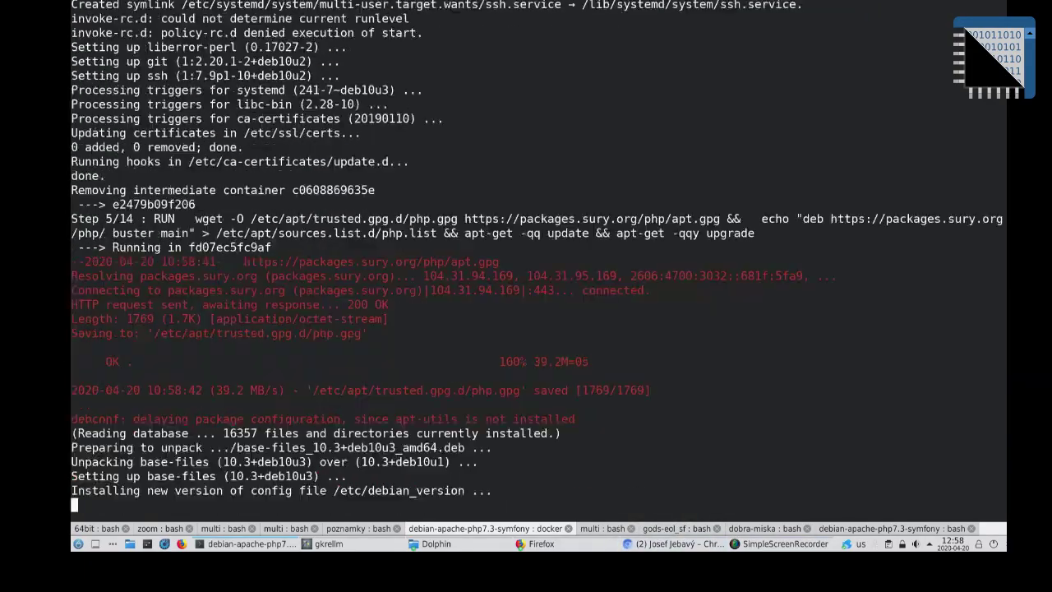
pyautogui.moveTo(667, 549)
pyautogui.moveTo(747, 538)
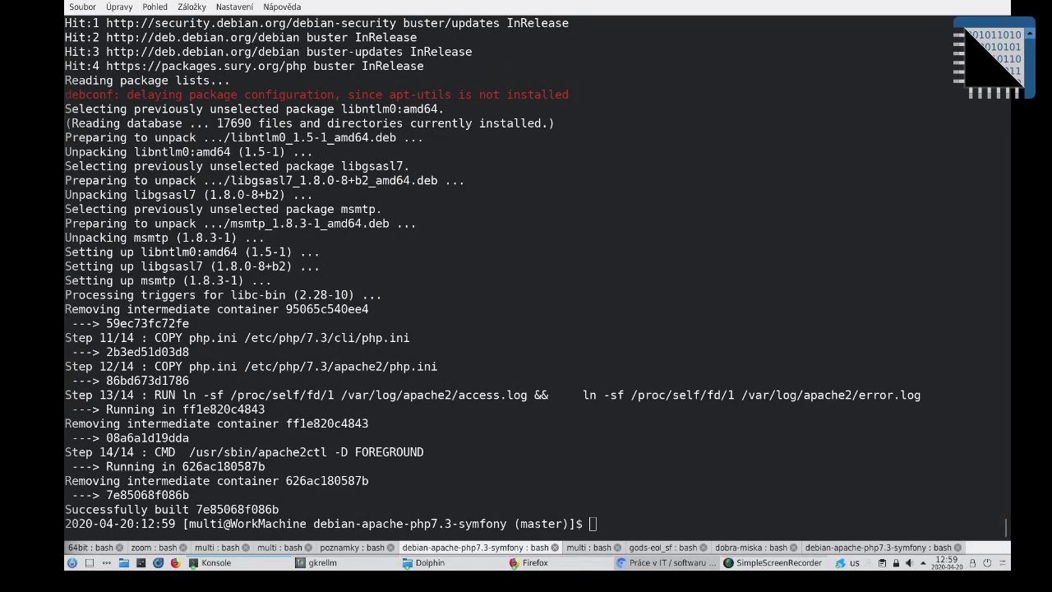
# Step: Run git status to list the untracked files
pyautogui.write('git status')
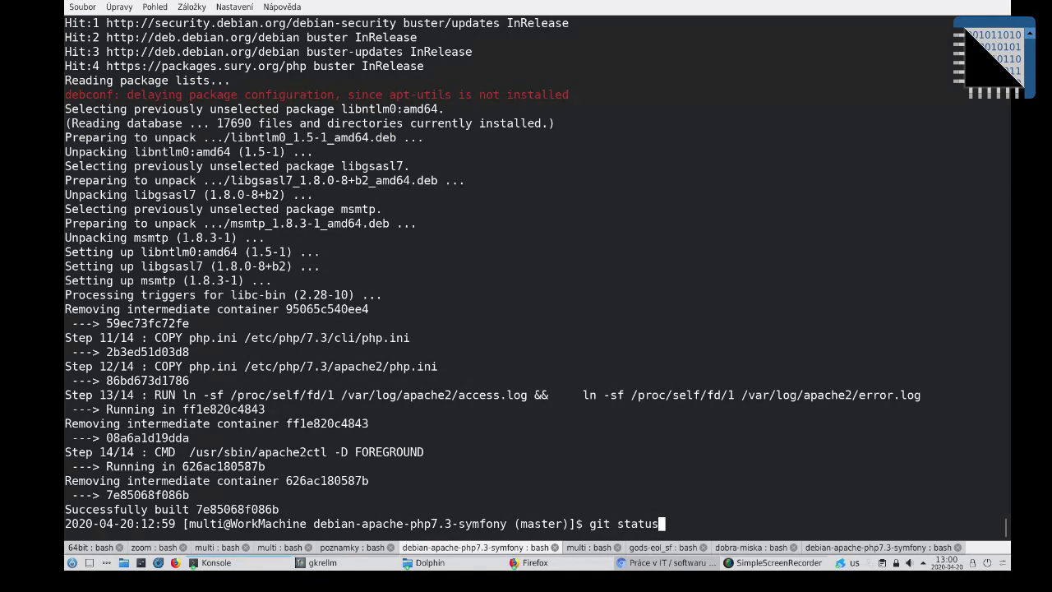
pyautogui.press('Return')
pyautogui.write('\\')
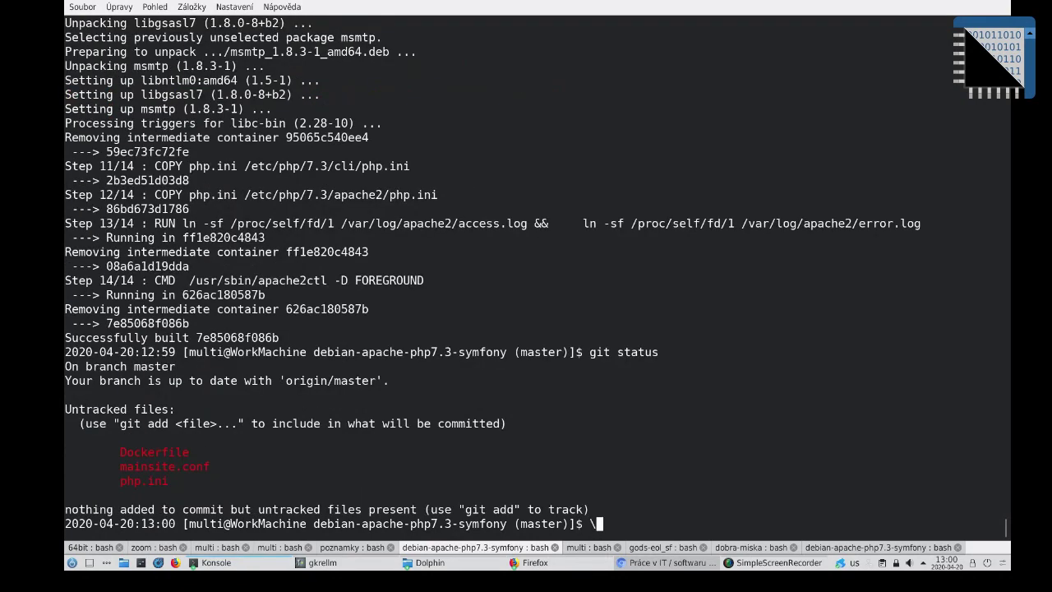
pyautogui.press('BackSpace')
# Step: Stage Dockerfile, mainsite.conf and php.ini with git add, pasting names from the status output
pyautogui.write('git add')
pyautogui.doubleClick(168, 452)
pyautogui.middleClick(170, 453)
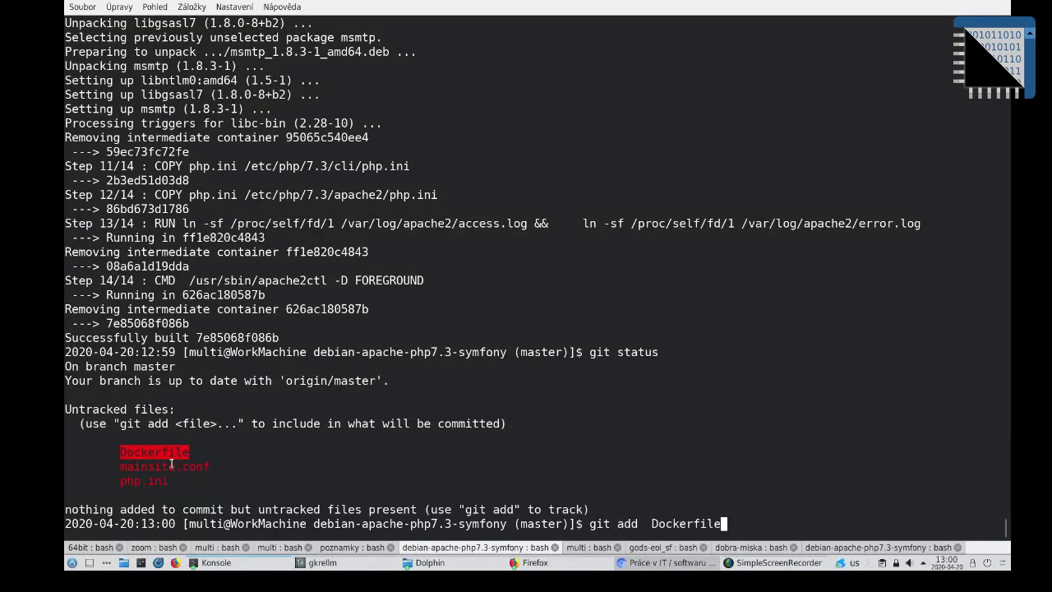
pyautogui.doubleClick(171, 466)
pyautogui.middleClick(171, 466)
pyautogui.doubleClick(144, 480)
pyautogui.middleClick(268, 420)
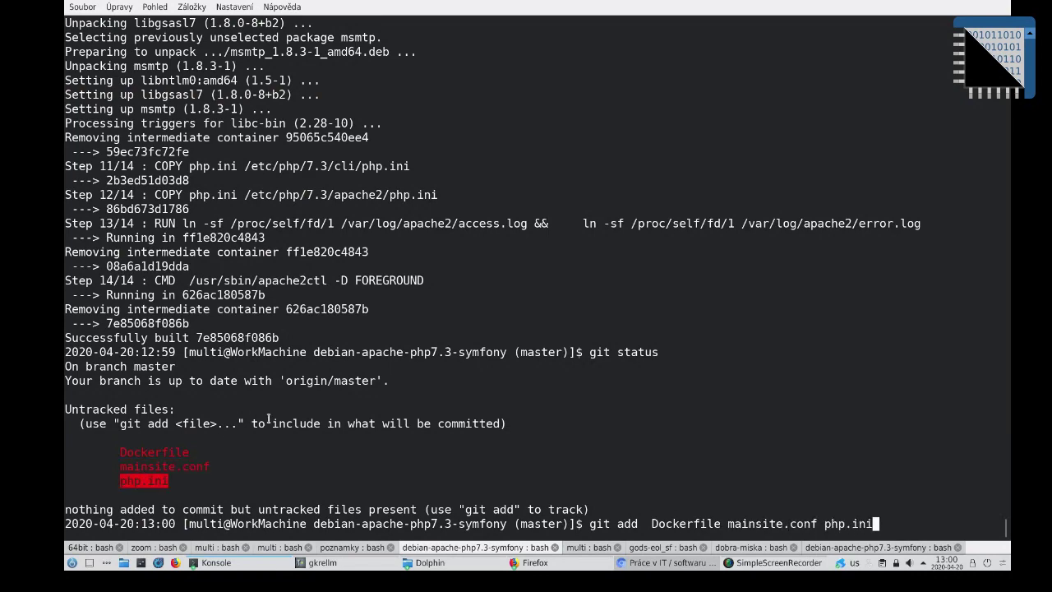
pyautogui.press('Return')
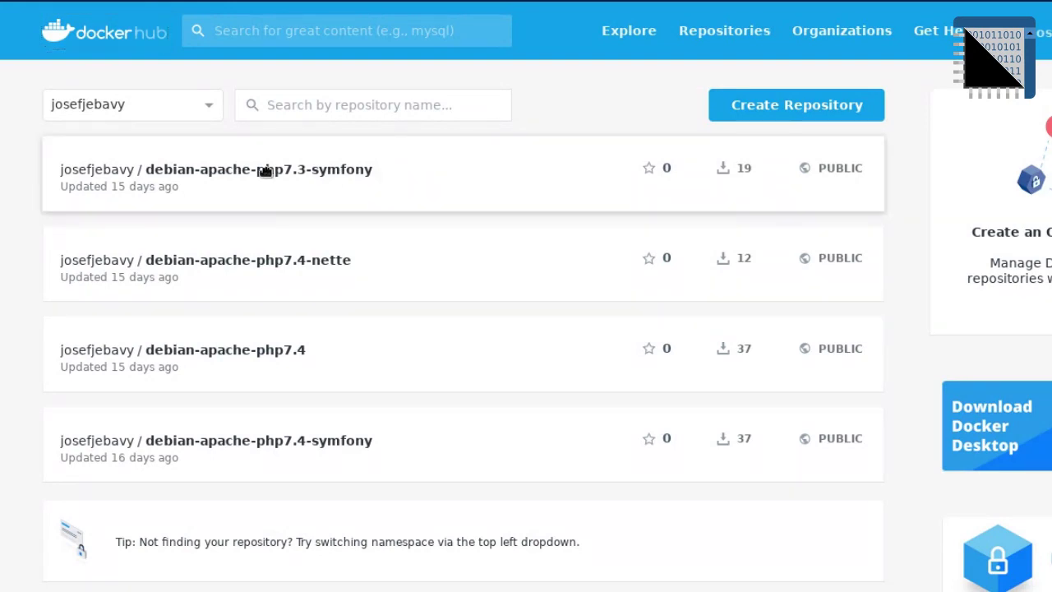
# Step: Start a new Docker Hub repository with a placeholder name, keeping visibility Public
pyautogui.moveTo(265, 169); pyautogui.dragTo(203, 185)
pyautogui.click(818, 106)
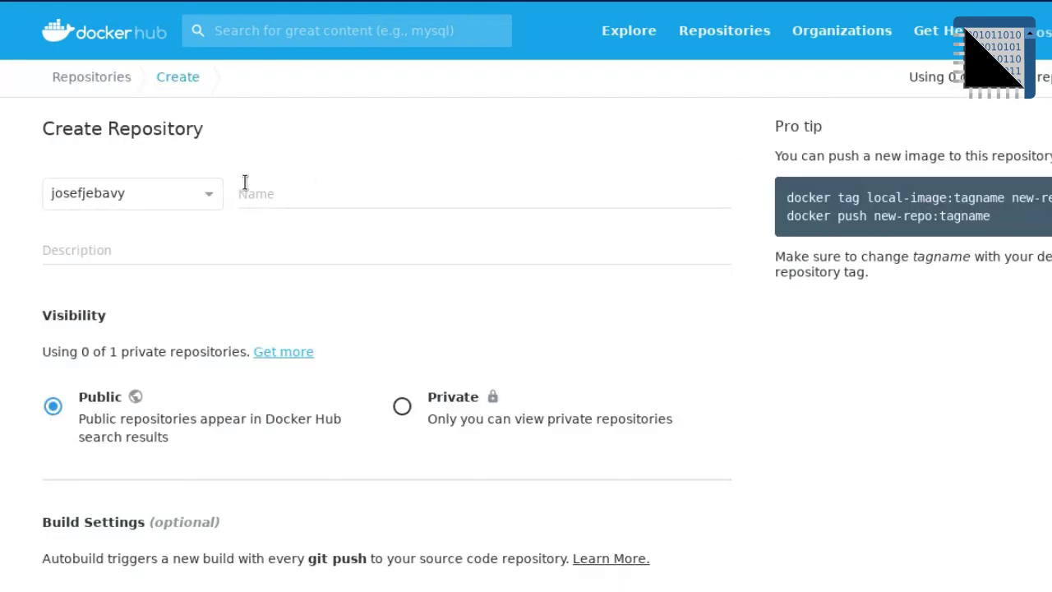
pyautogui.click(281, 191)
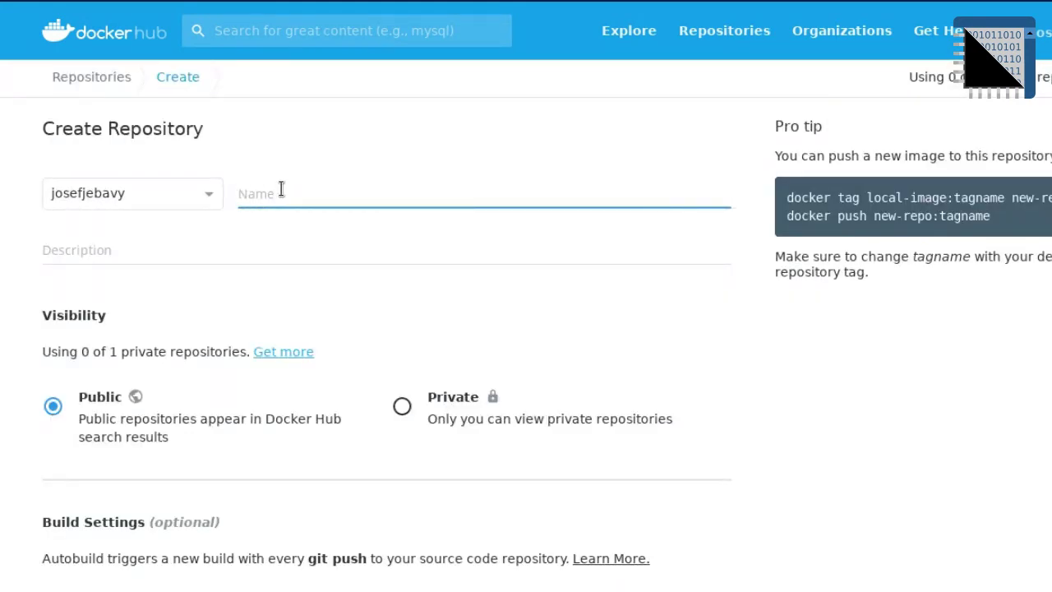
pyautogui.write('dfgd')
pyautogui.hotkey('ctrl', 'a')
pyautogui.click(256, 246)
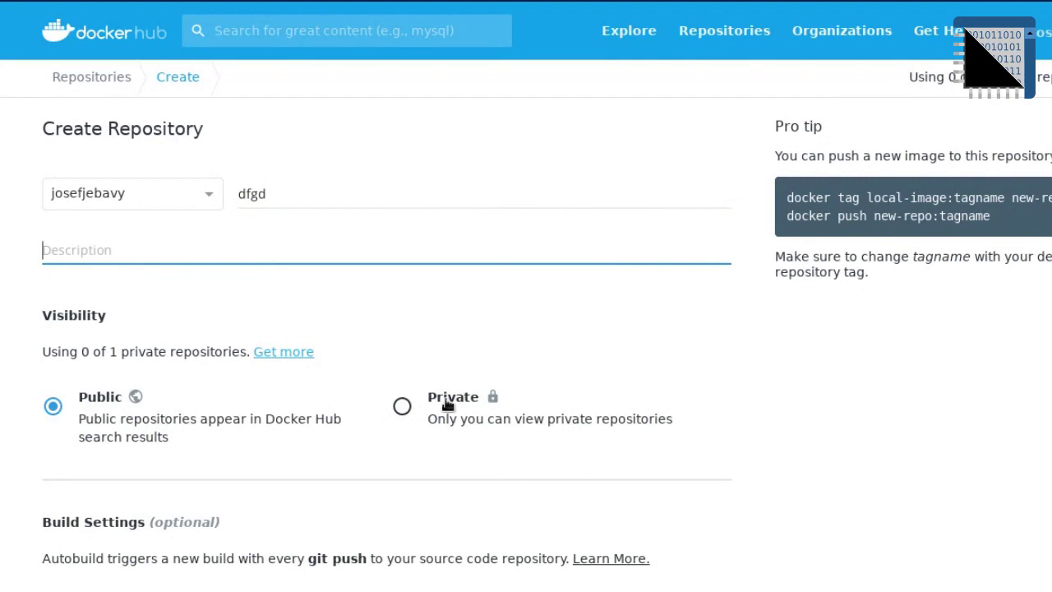
pyautogui.click(429, 418)
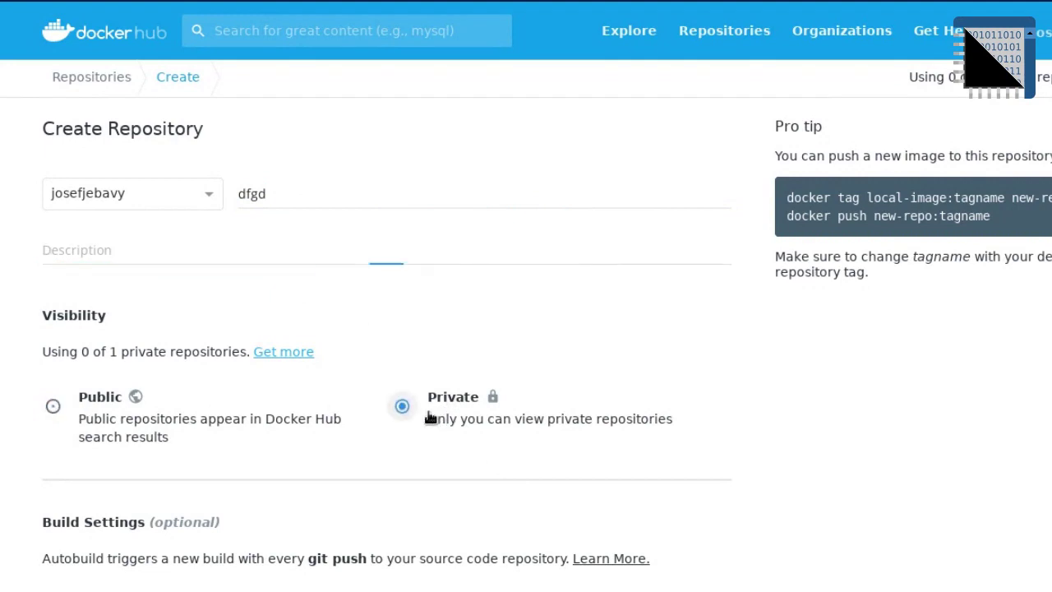
pyautogui.click(55, 412)
pyautogui.scroll(-3, 204, 468)
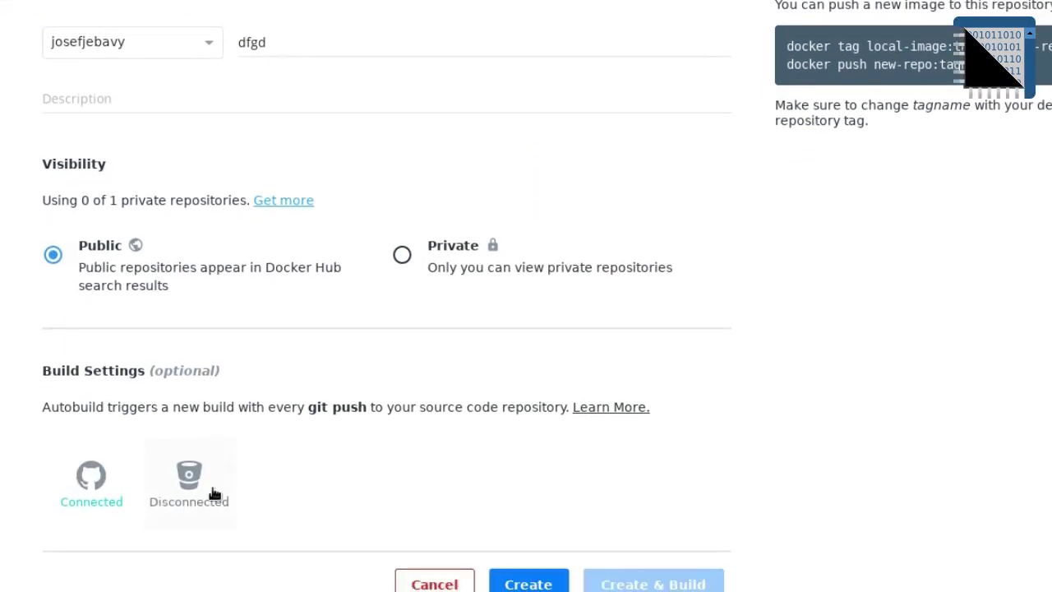
# Step: Link the build source to GitHub's debian-apache-php7.3-symfony repository under the account's organization
pyautogui.click(92, 482)
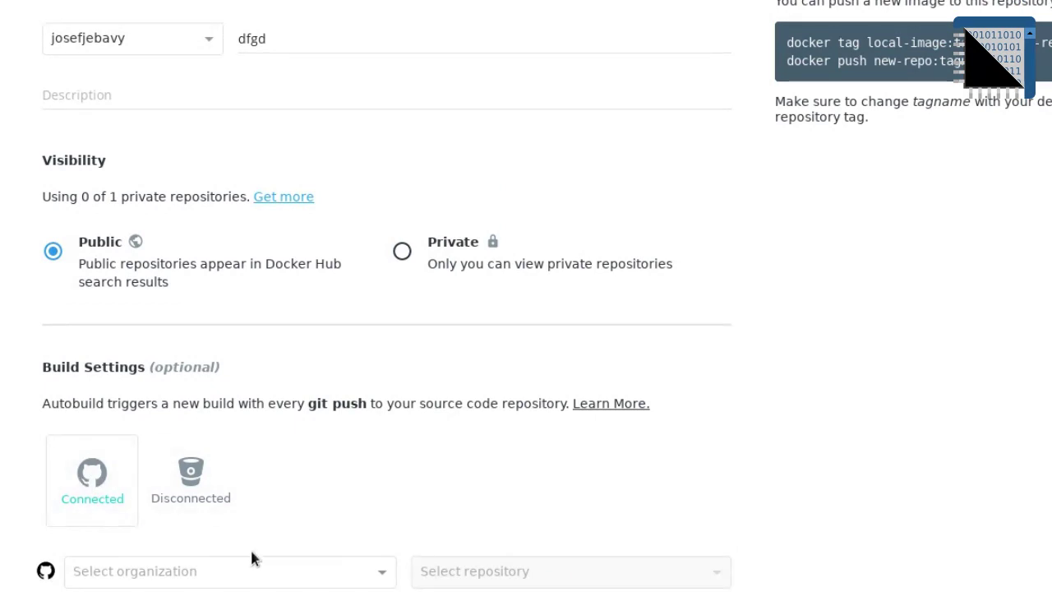
pyautogui.click(279, 576)
pyautogui.click(246, 591)
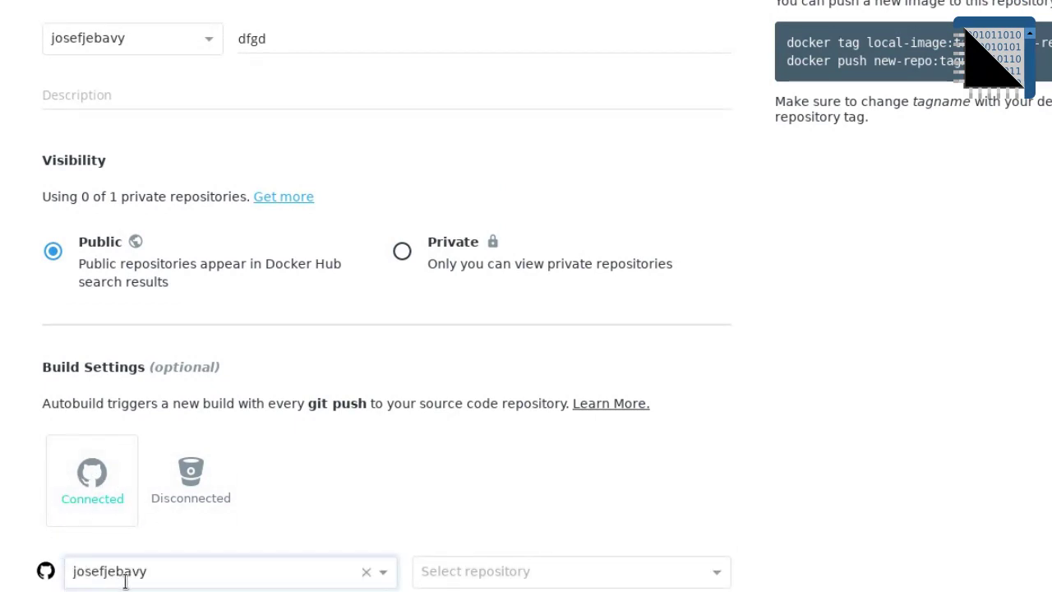
pyautogui.click(527, 582)
pyautogui.scroll(-3, 768, 448)
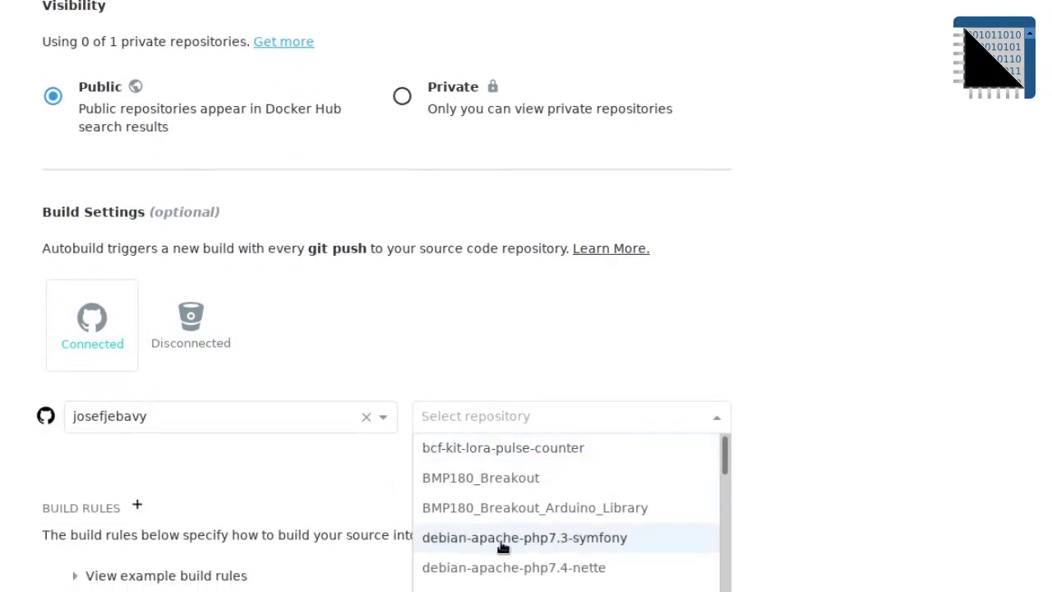
pyautogui.scroll(-1, 508, 538)
pyautogui.click(526, 495)
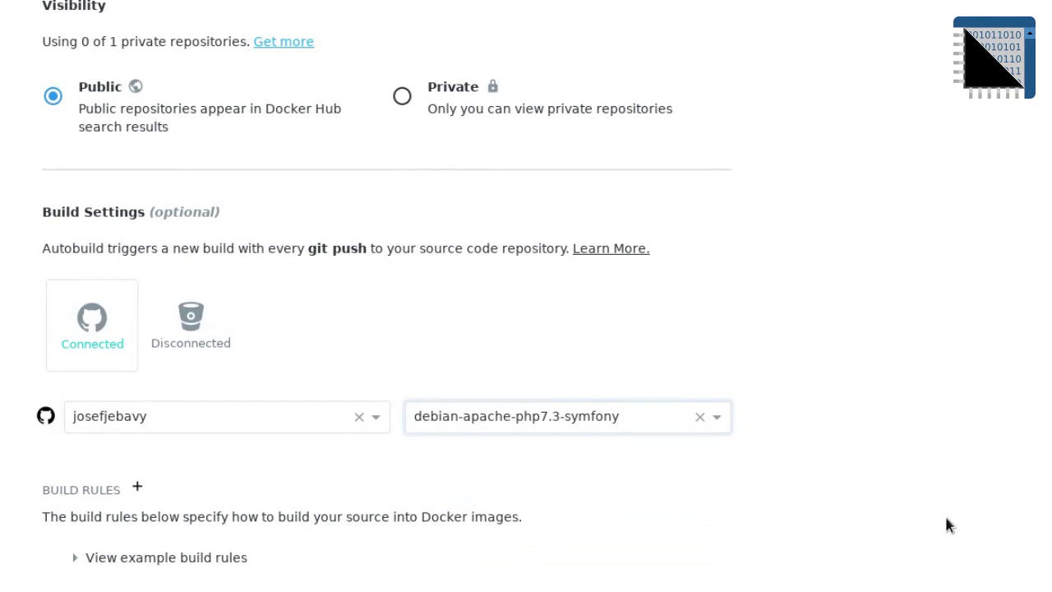
pyautogui.scroll(4, 945, 514)
# Step: Name the repository 'test' with description 'test' and create it without building
pyautogui.doubleClick(267, 195)
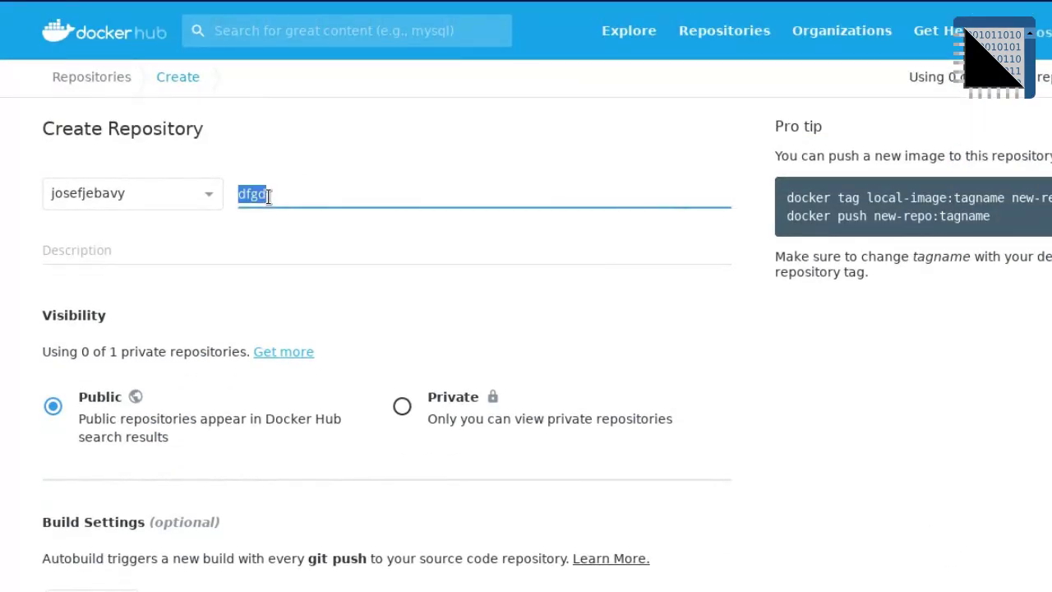
pyautogui.write('test')
pyautogui.click(254, 250)
pyautogui.write('test')
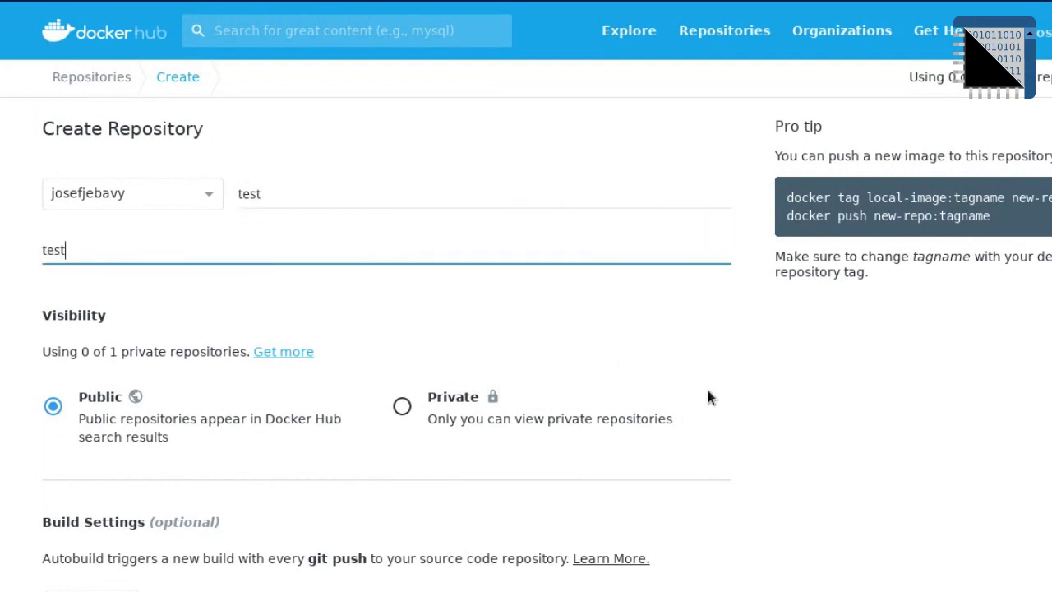
pyautogui.scroll(-4, 794, 381)
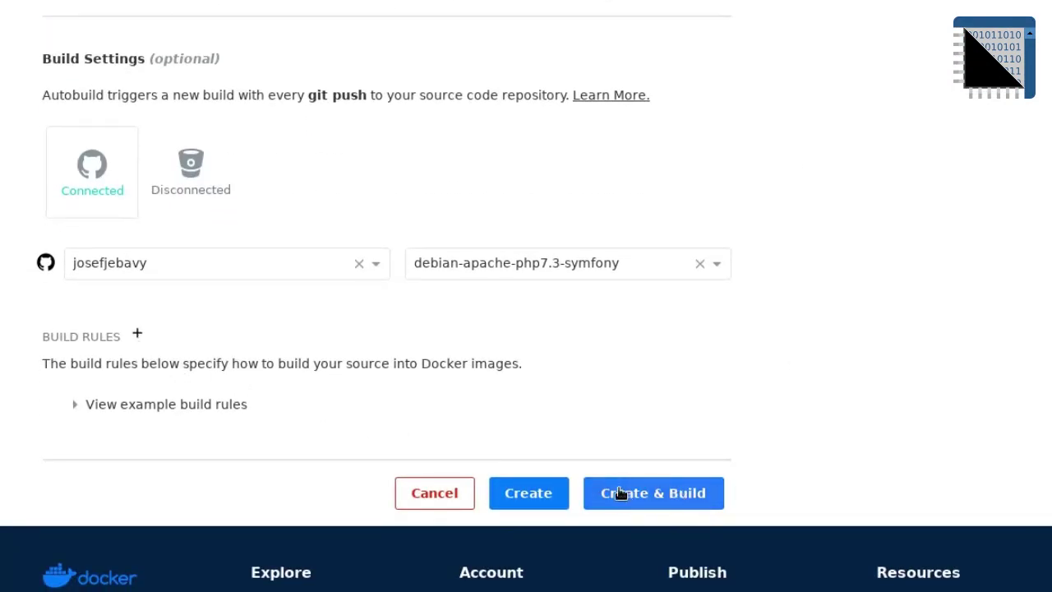
pyautogui.click(536, 493)
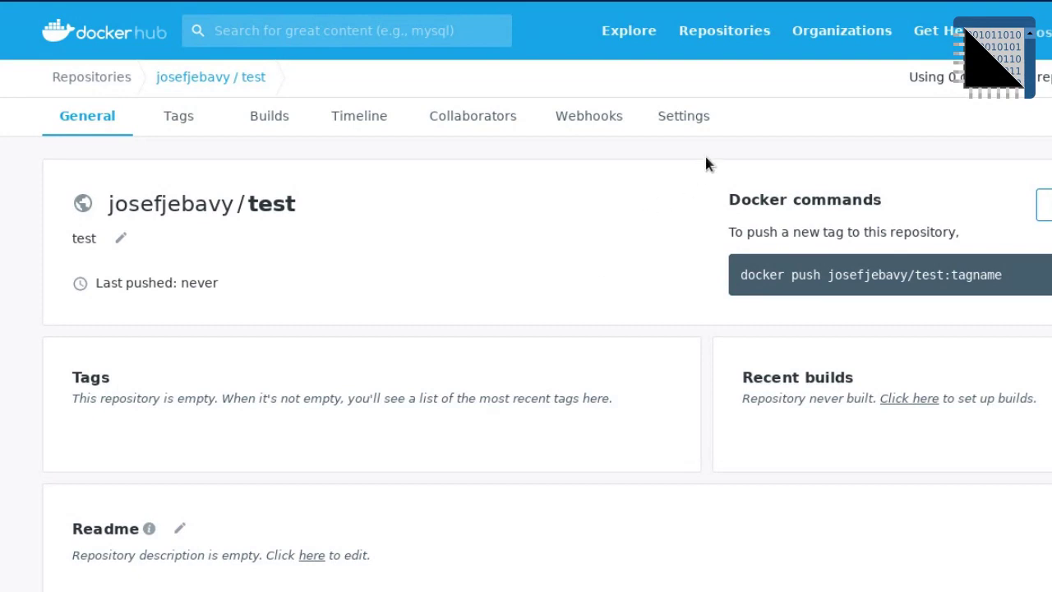
# Step: Open the test repository's Settings, then its Builds page
pyautogui.click(687, 121)
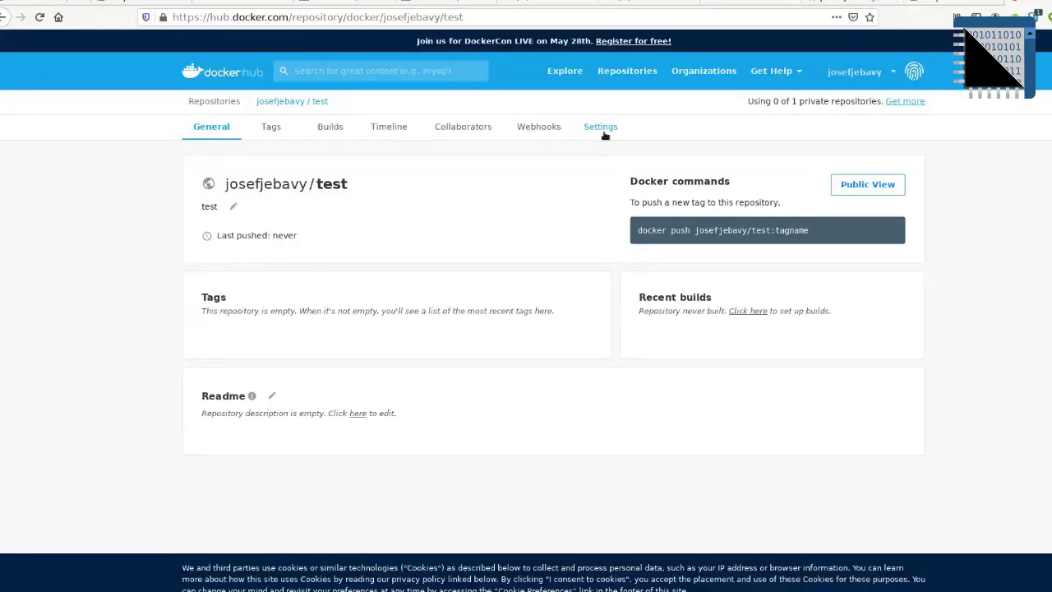
pyautogui.click(603, 129)
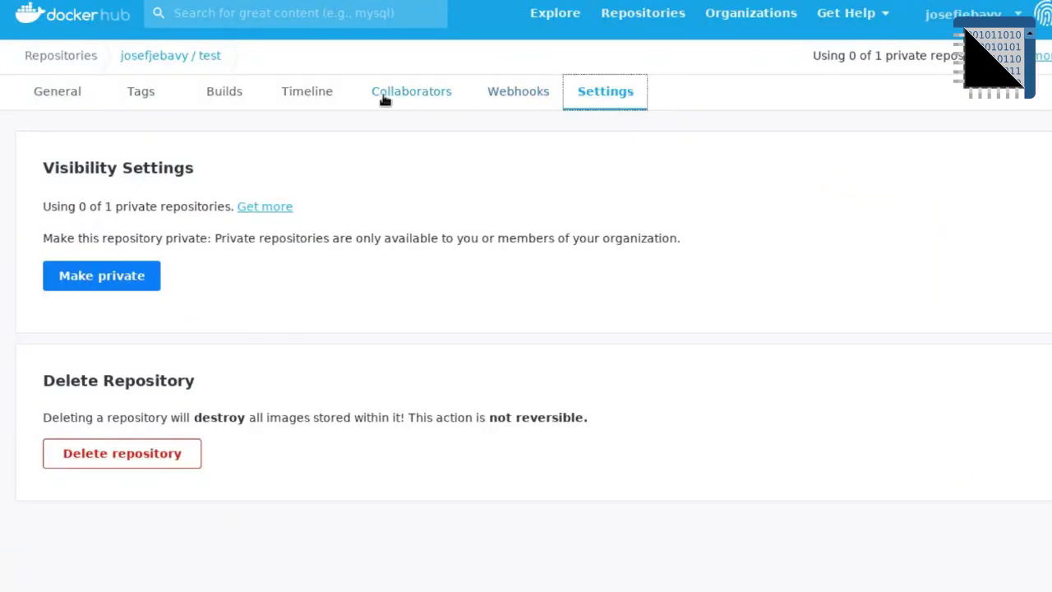
pyautogui.click(224, 96)
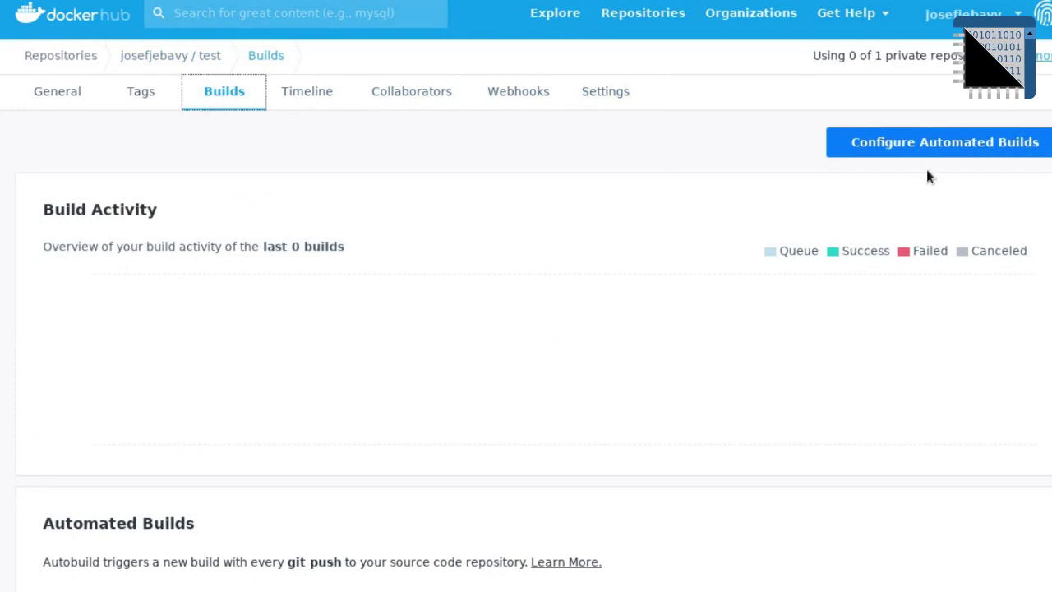
pyautogui.scroll(-5, 724, 299)
pyautogui.scroll(5, 724, 300)
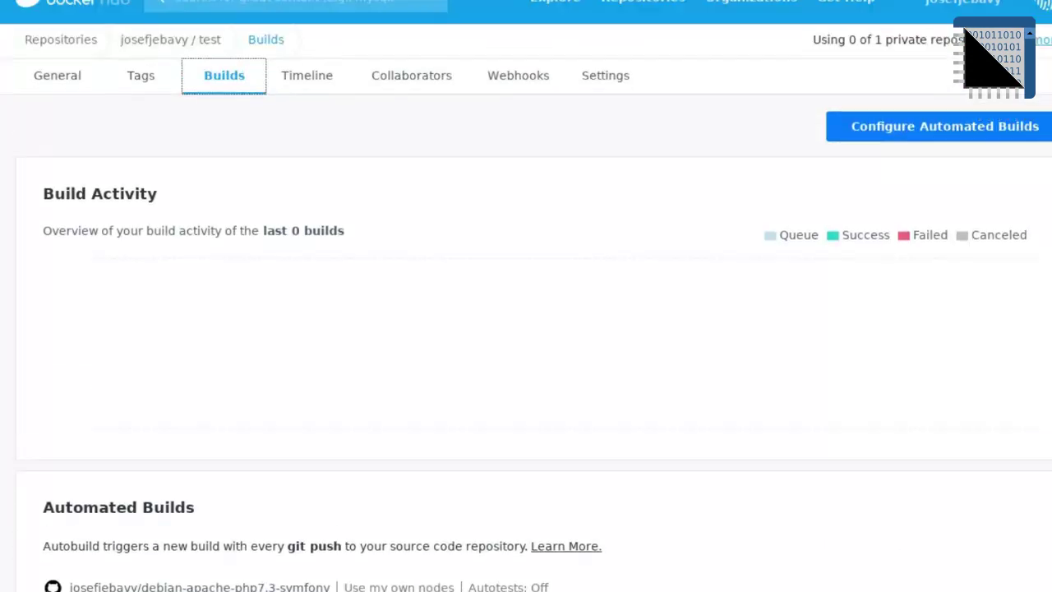
# Step: Open automated build configuration and add a build rule tagging branch master as latest
pyautogui.click(958, 145)
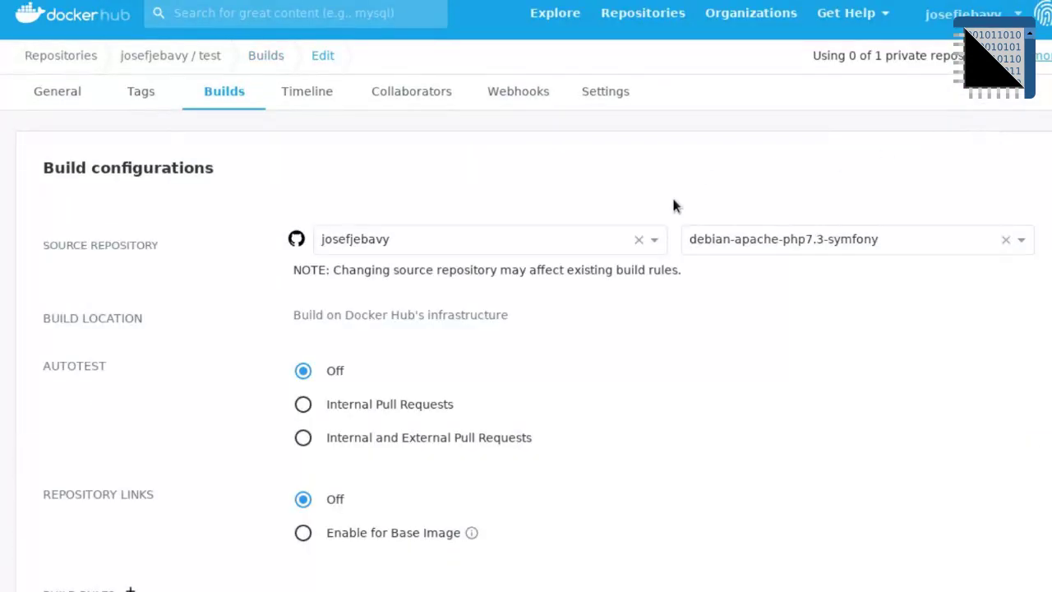
pyautogui.scroll(-3, 685, 283)
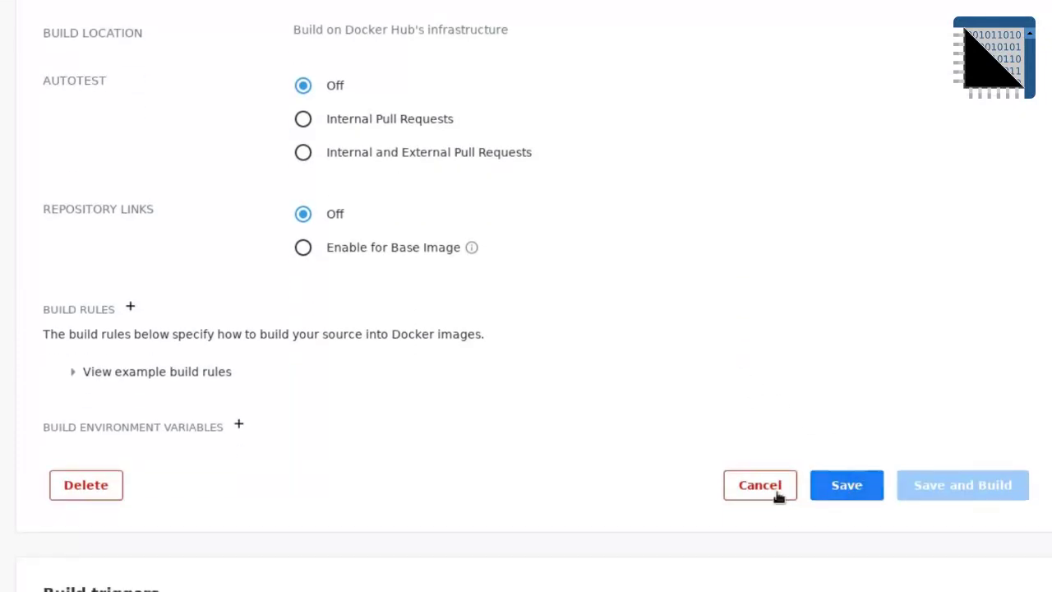
pyautogui.click(234, 427)
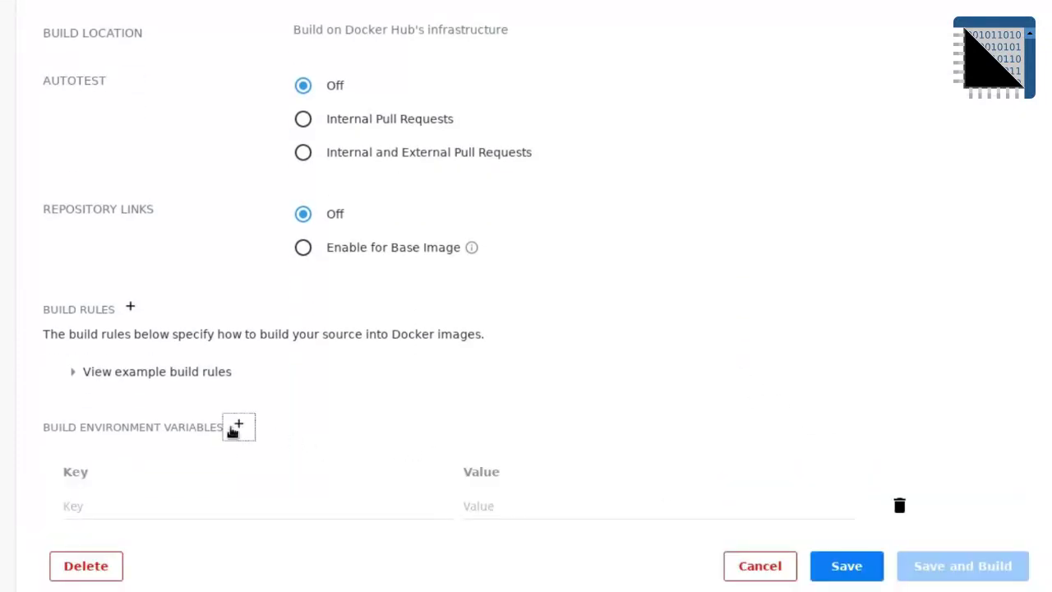
pyautogui.click(114, 378)
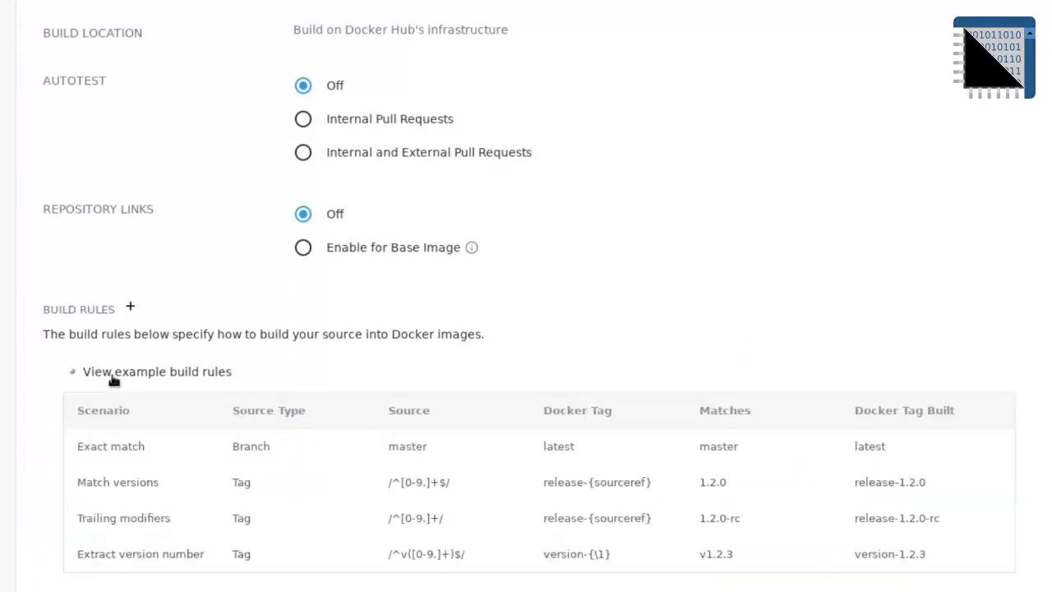
pyautogui.click(132, 307)
pyautogui.scroll(-5, 135, 310)
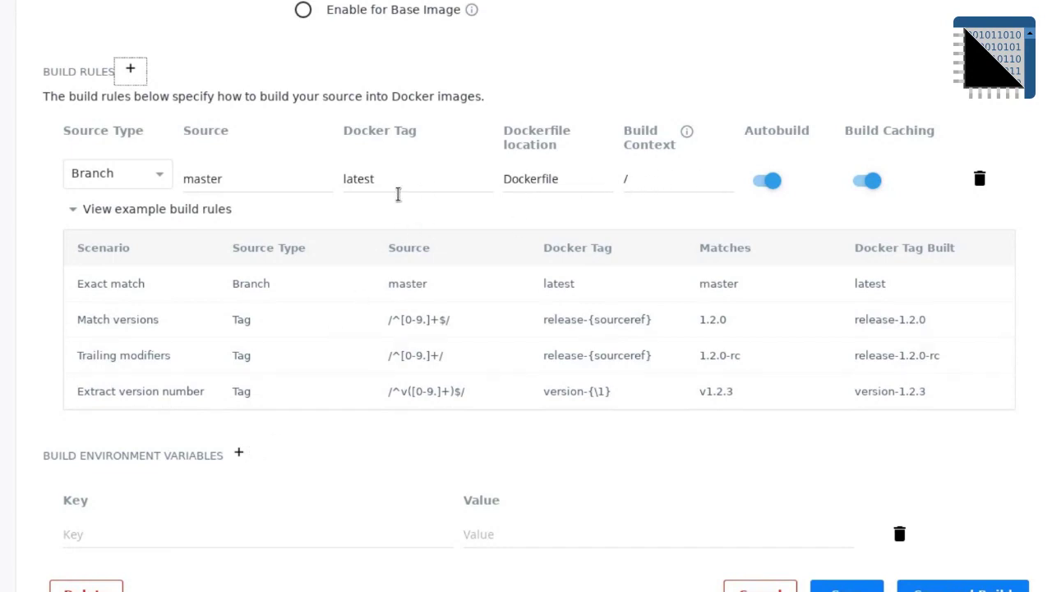
# Step: Review the Dockerfile location and build context /, then Save and Build
pyautogui.doubleClick(648, 183)
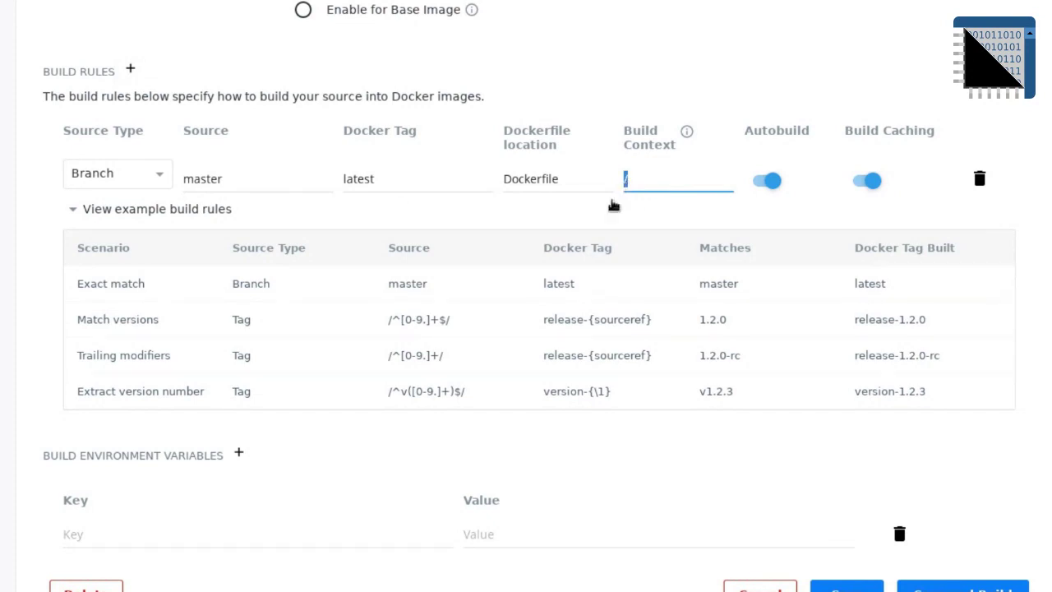
pyautogui.scroll(2, 613, 204)
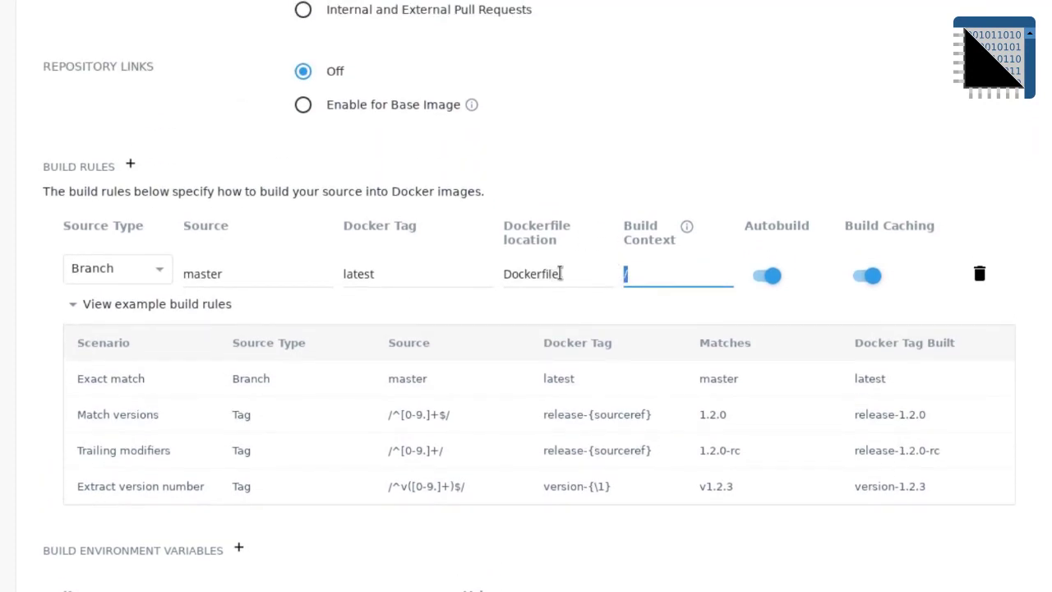
pyautogui.moveTo(562, 275); pyautogui.dragTo(548, 275)
pyautogui.moveTo(450, 275); pyautogui.dragTo(103, 284)
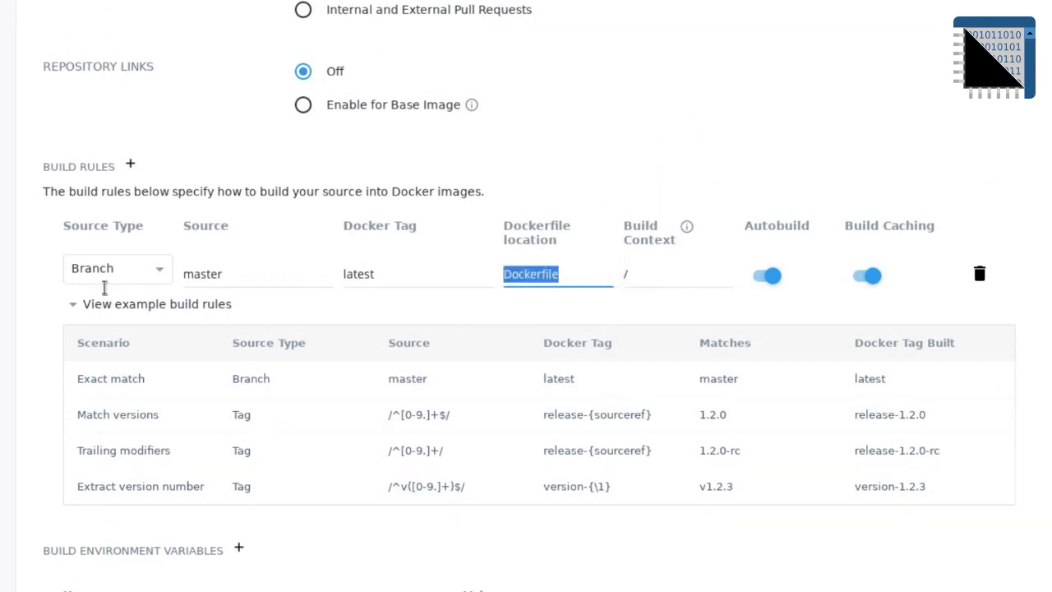
pyautogui.click(655, 273)
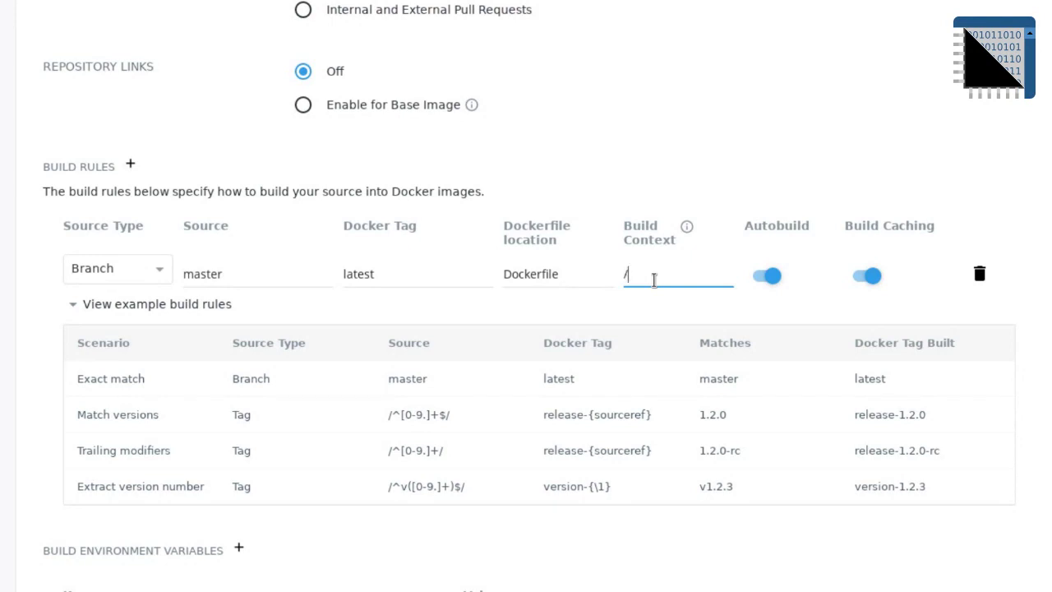
pyautogui.scroll(-3, 730, 418)
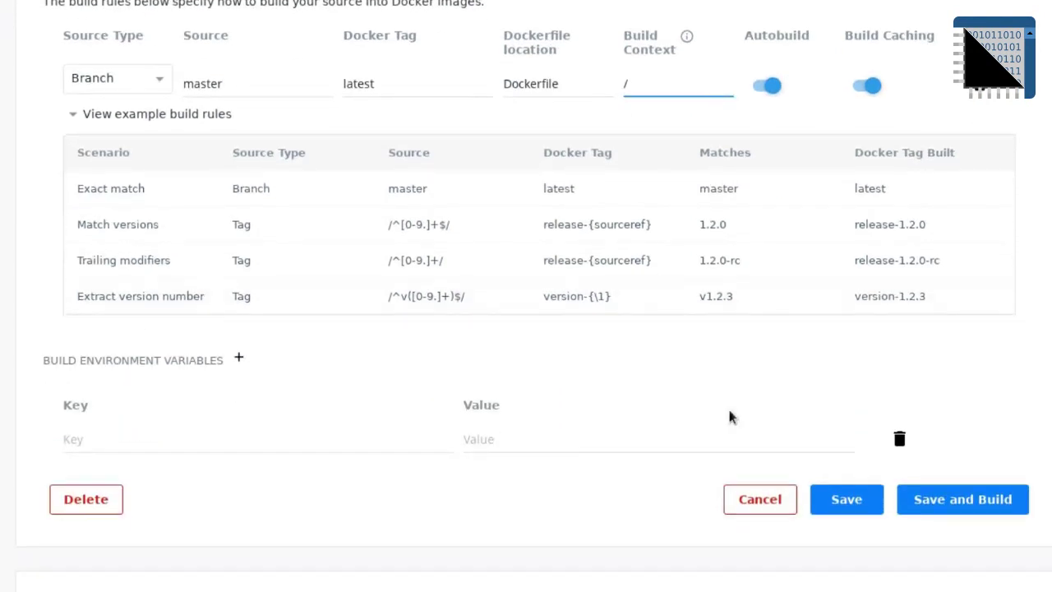
pyautogui.click(982, 508)
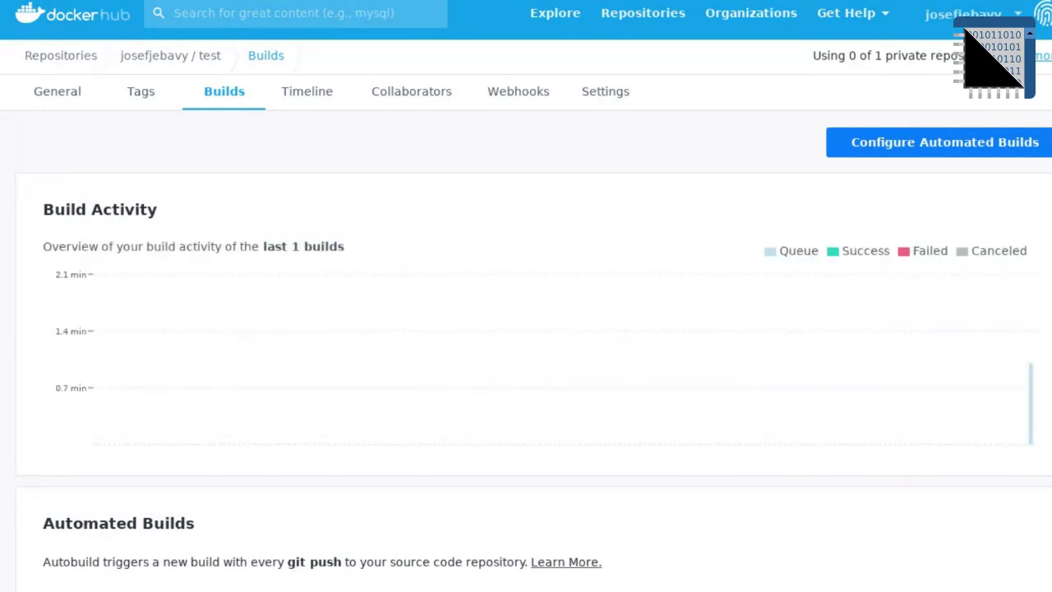
# Step: Go to the debian-apache-php7.3-symfony repository's Builds tab and open Configure Automated Builds
pyautogui.scroll(-6, 526, 329)
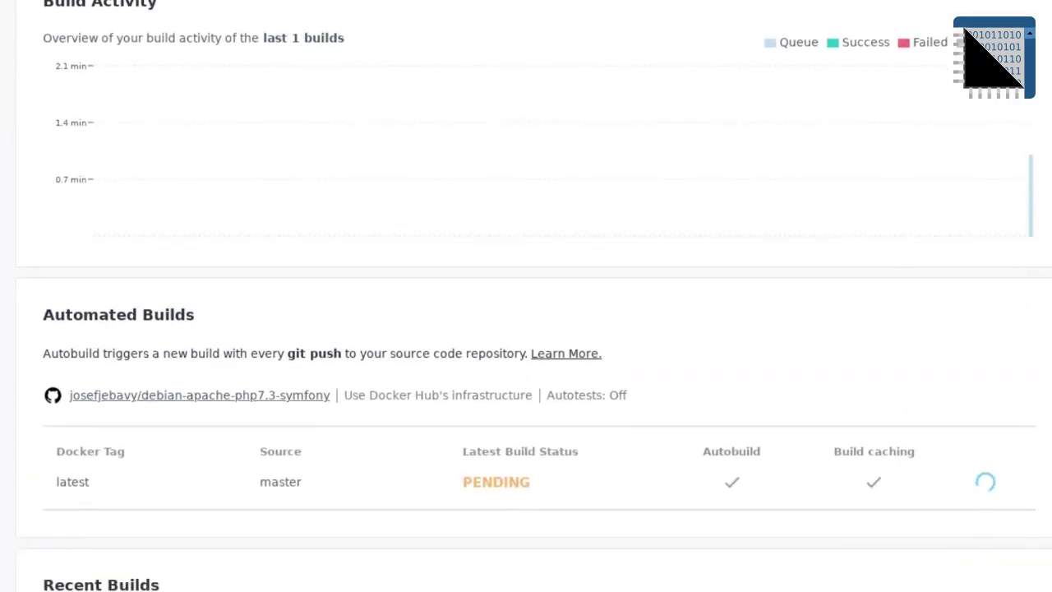
pyautogui.scroll(6, 526, 329)
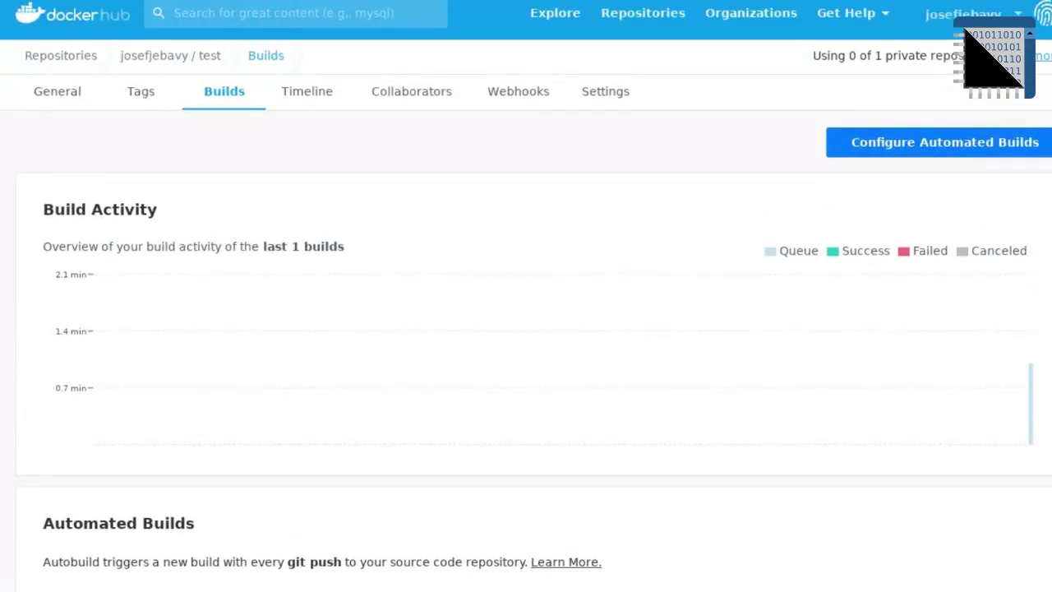
pyautogui.click(80, 58)
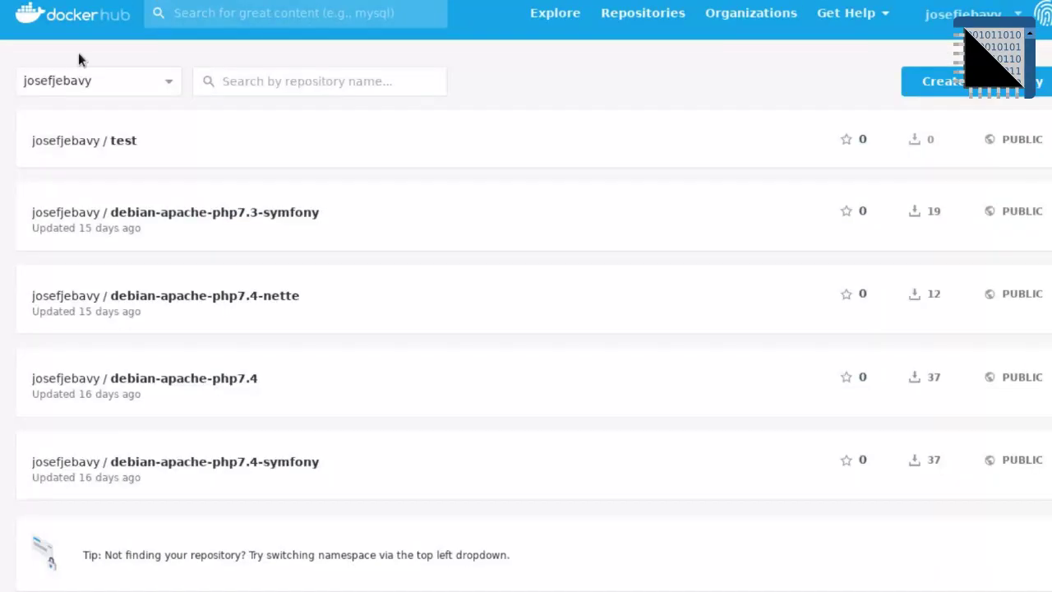
pyautogui.click(260, 212)
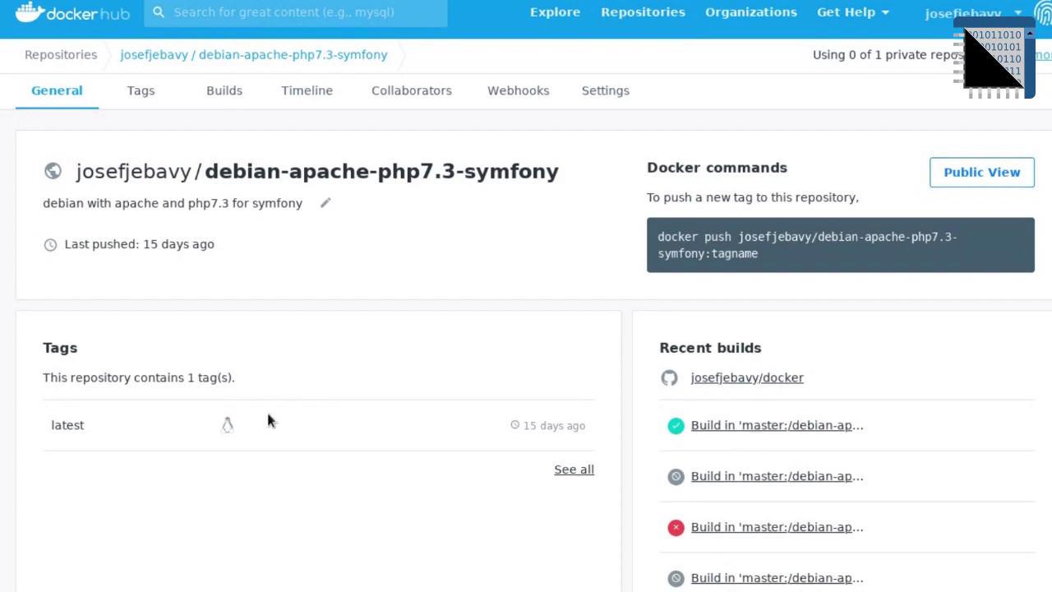
pyautogui.scroll(-4, 271, 420)
pyautogui.scroll(4, 271, 420)
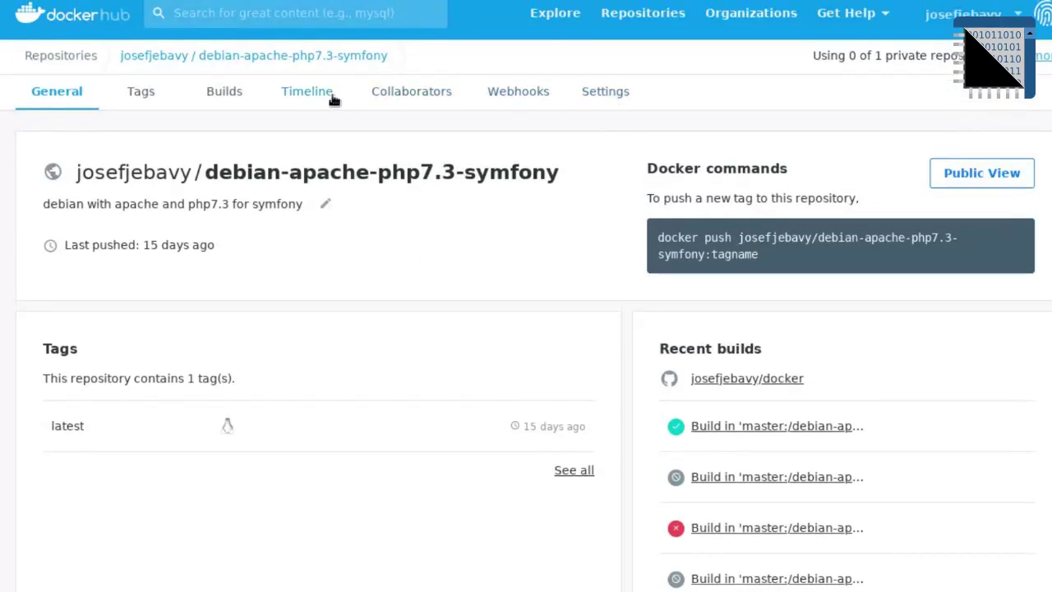
pyautogui.click(229, 98)
pyautogui.scroll(-5, 526, 329)
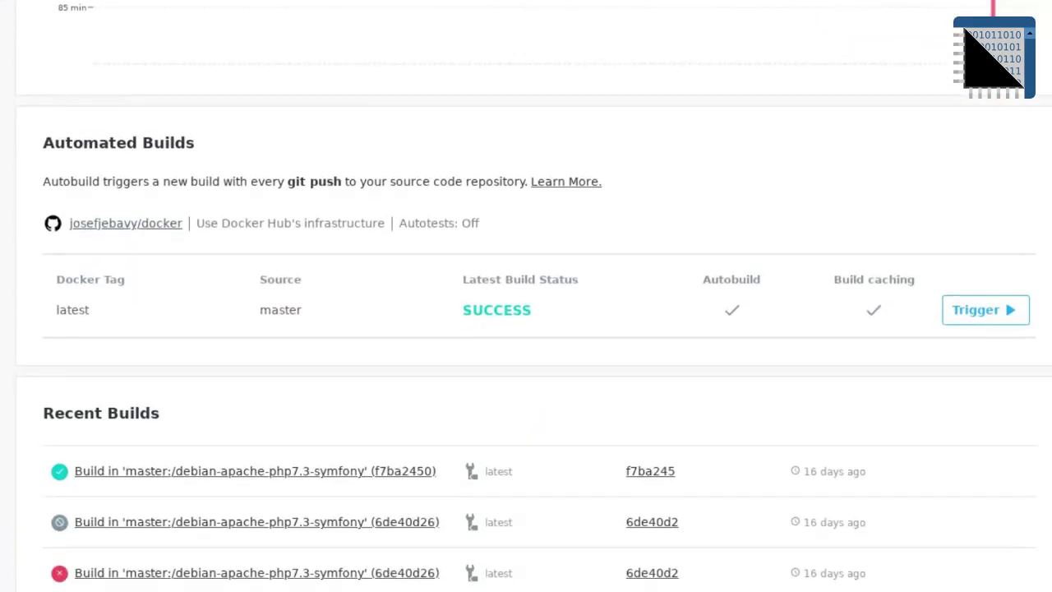
pyautogui.scroll(-4, 526, 329)
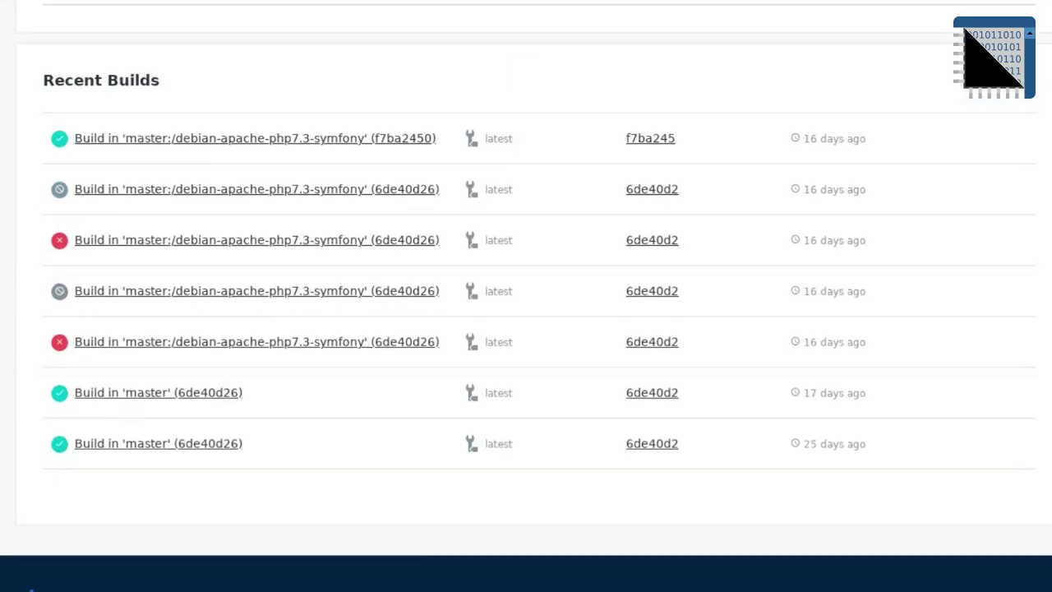
pyautogui.scroll(4, 526, 329)
pyautogui.scroll(5, 794, 271)
pyautogui.click(945, 140)
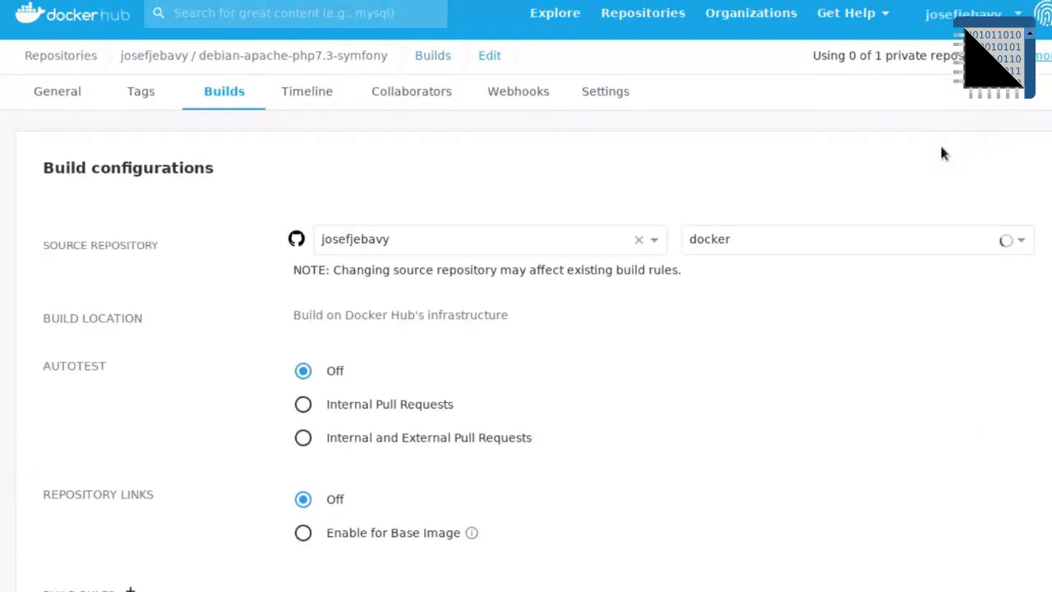
pyautogui.scroll(-1, 941, 153)
pyautogui.scroll(-5, 526, 329)
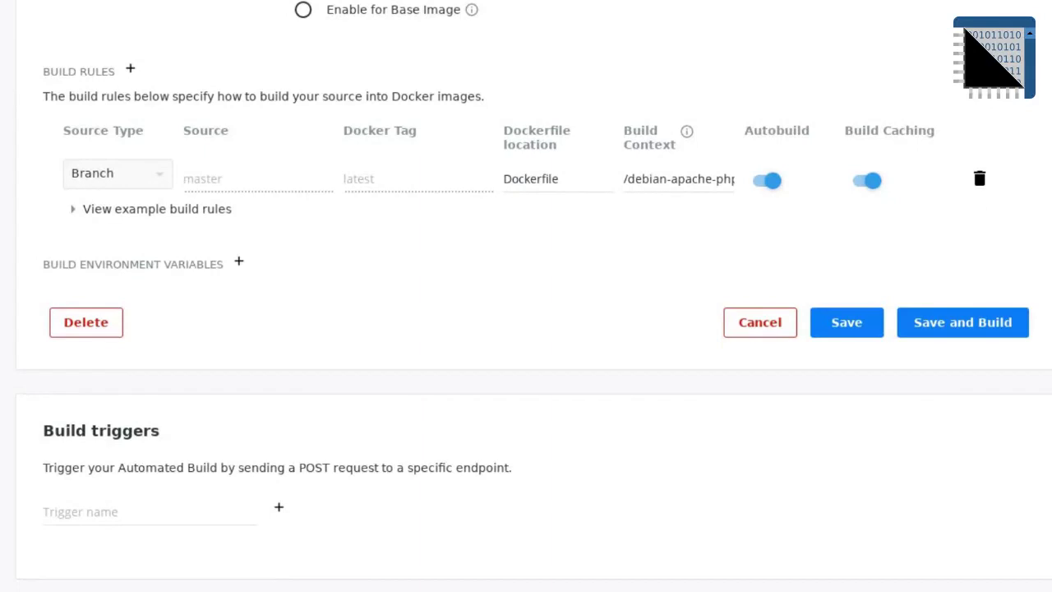
pyautogui.click(658, 183)
pyautogui.moveTo(658, 183); pyautogui.dragTo(760, 181)
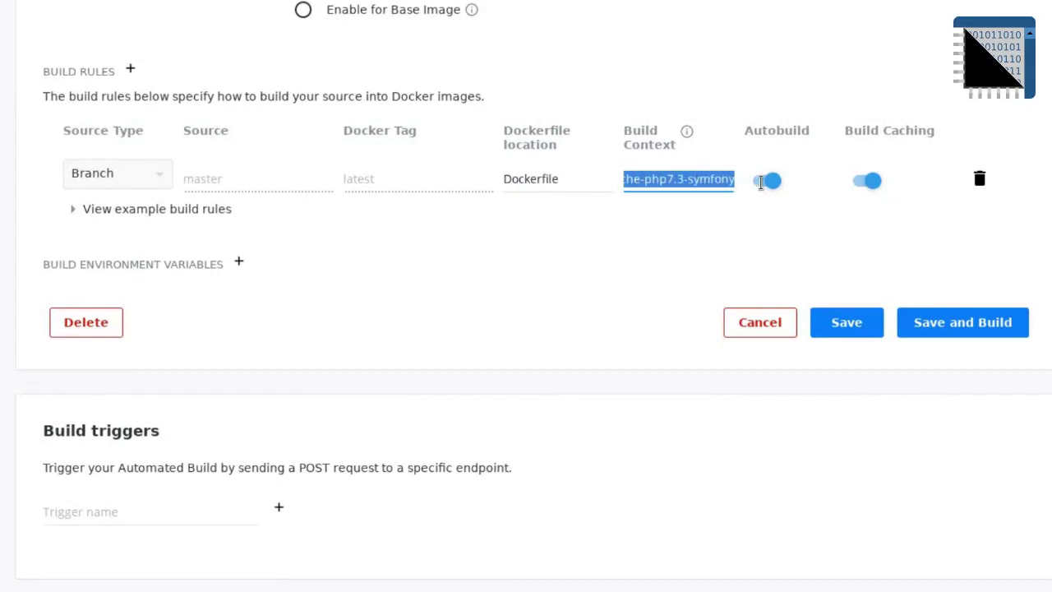
pyautogui.click(678, 182)
pyautogui.moveTo(681, 182); pyautogui.dragTo(587, 178)
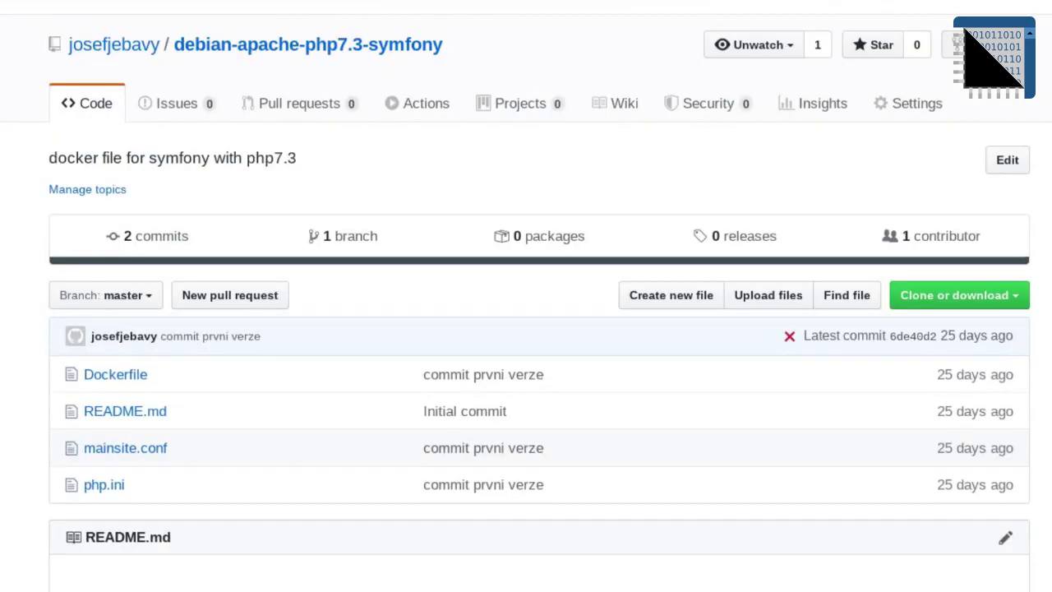
# Step: Inspect the debian-apache-php7.3-symfony folder in the GitHub docker repository, then return to Docker Hub
pyautogui.click(131, 51)
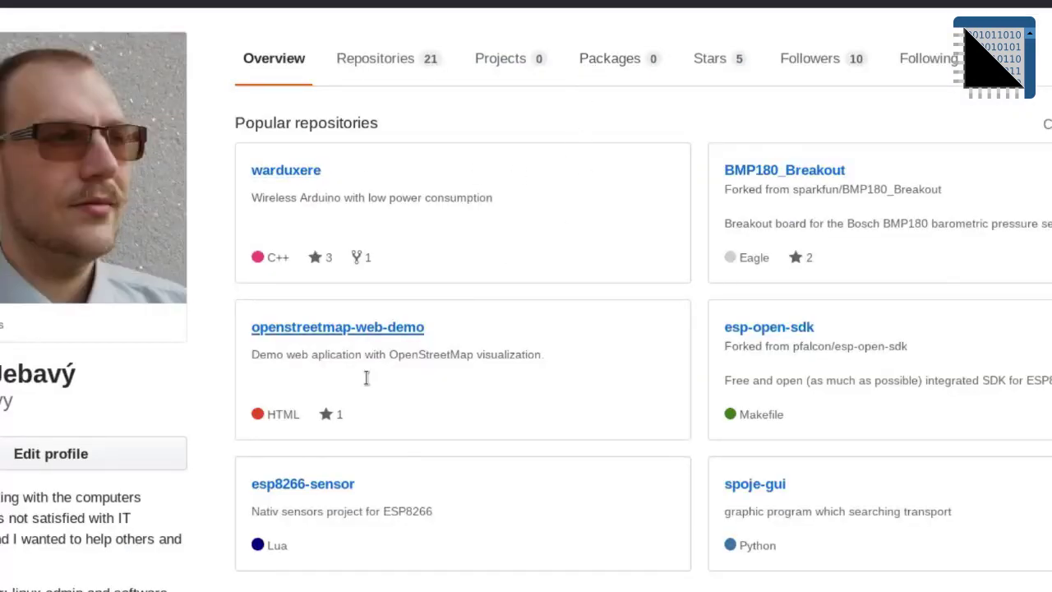
pyautogui.click(397, 73)
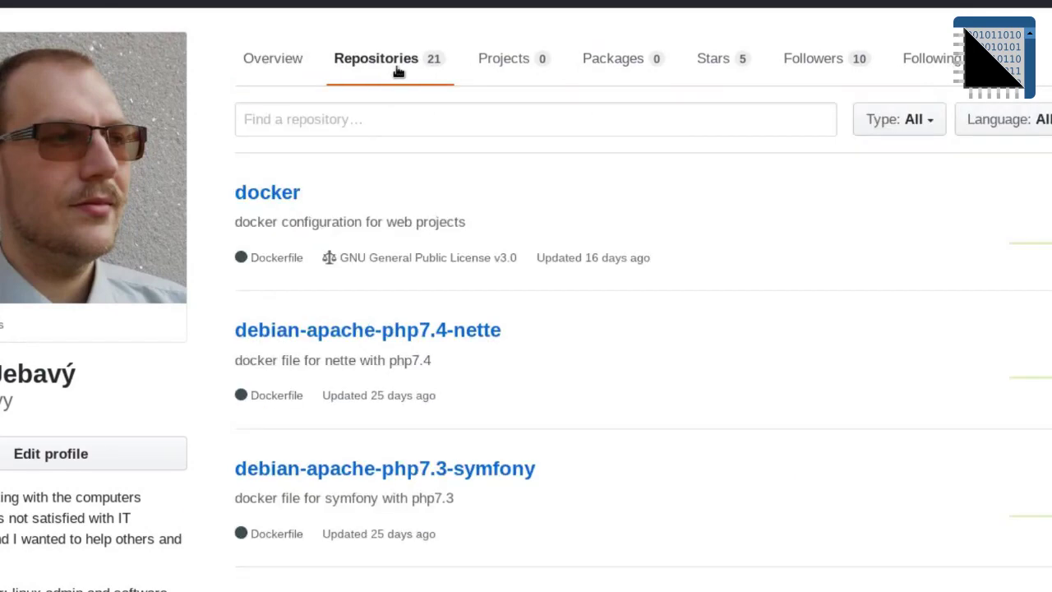
pyautogui.click(272, 194)
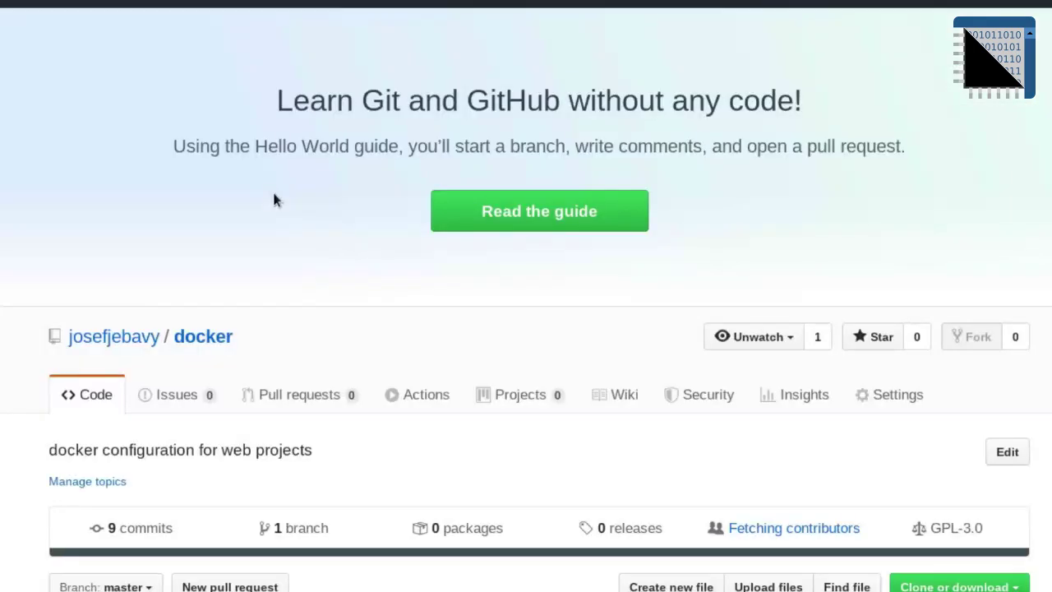
pyautogui.scroll(-4, 42, 242)
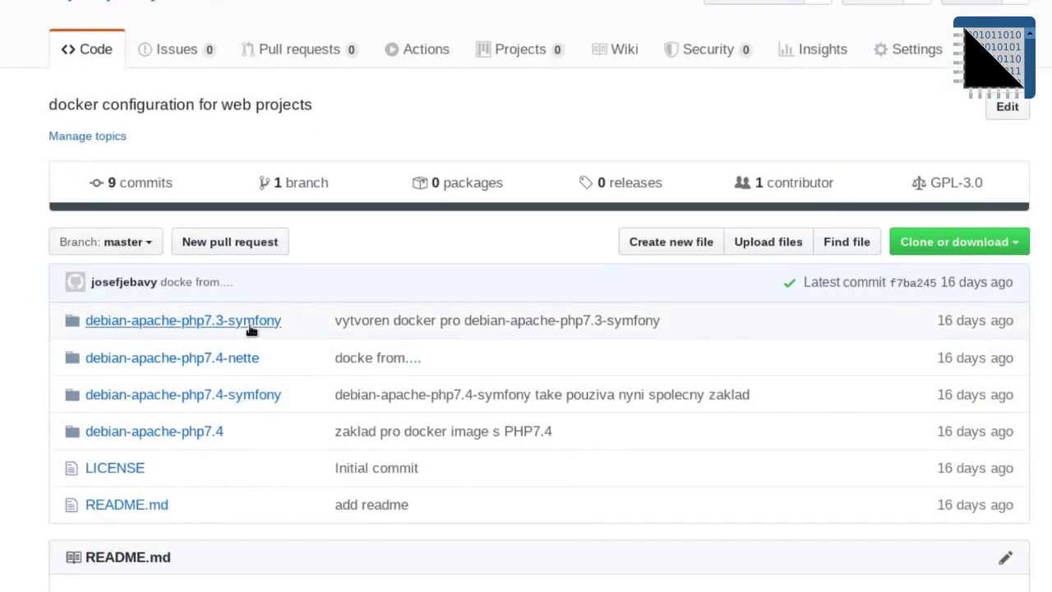
pyautogui.click(252, 324)
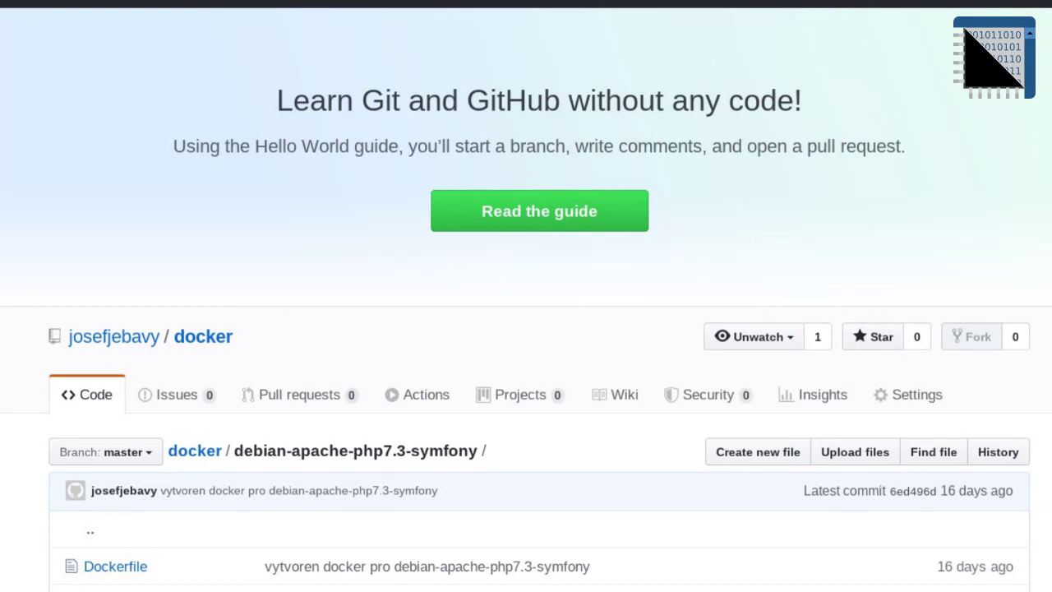
pyautogui.hotkey('alt', 'Tab')
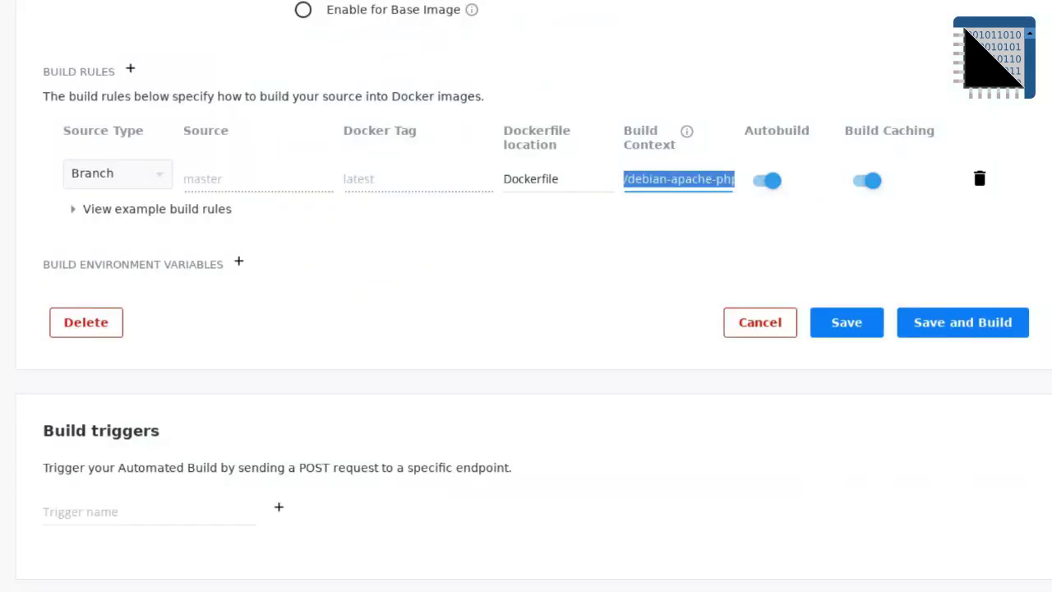
# Step: Check the Tags, General and Builds tabs, confirming the master build for latest shows SUCCESS
pyautogui.scroll(6, 420, 306)
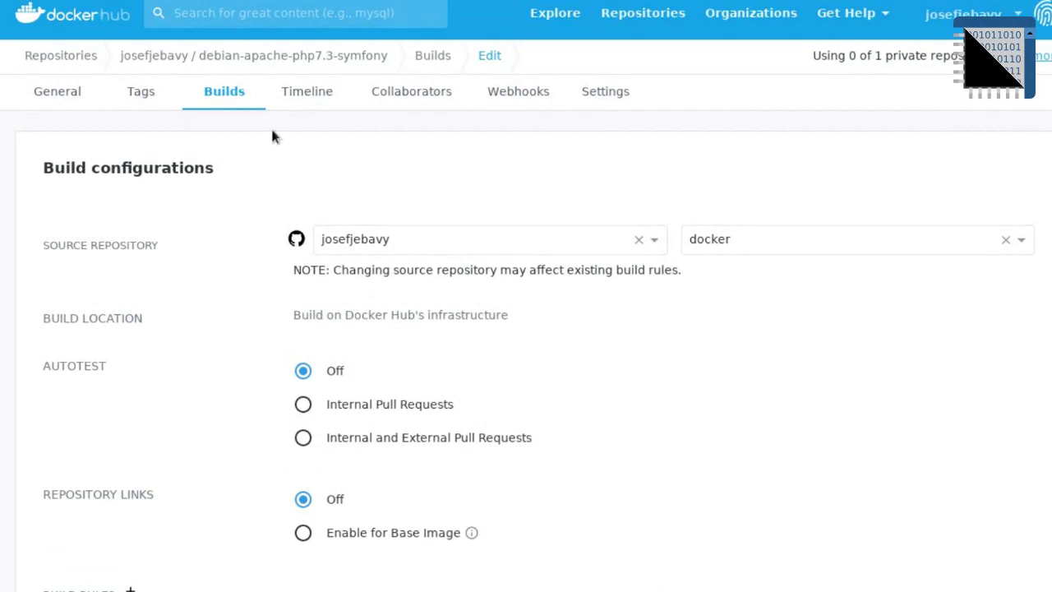
pyautogui.click(143, 95)
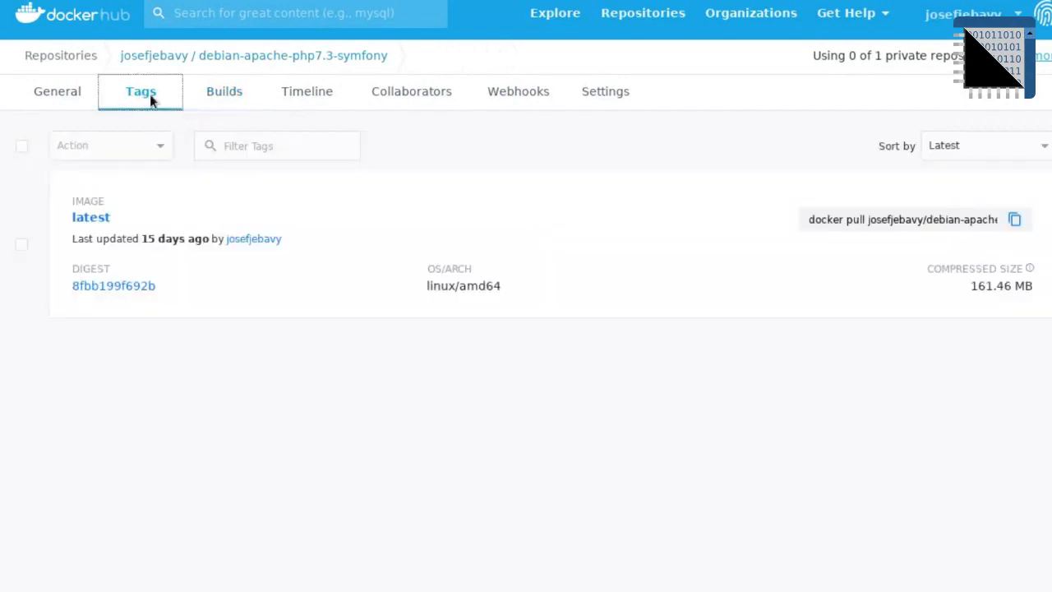
pyautogui.click(63, 99)
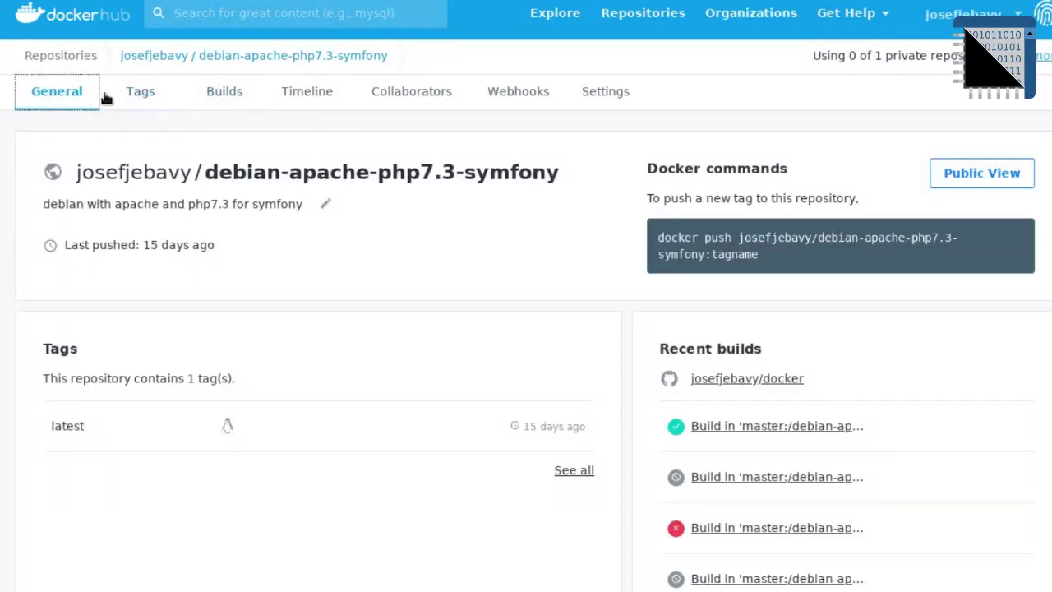
pyautogui.click(208, 98)
pyautogui.scroll(-4, 89, 428)
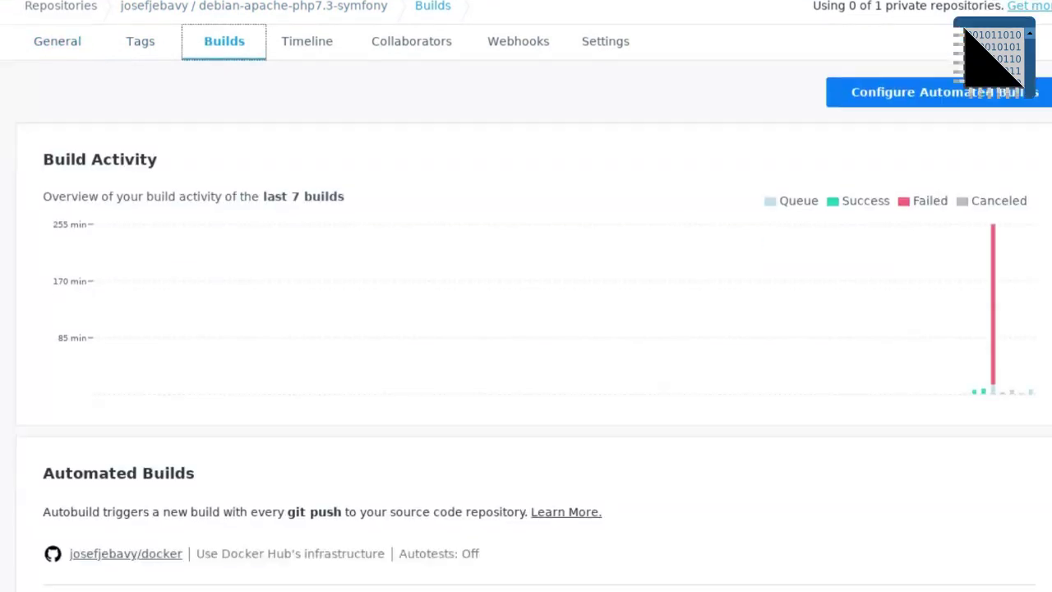
pyautogui.scroll(-3, 499, 420)
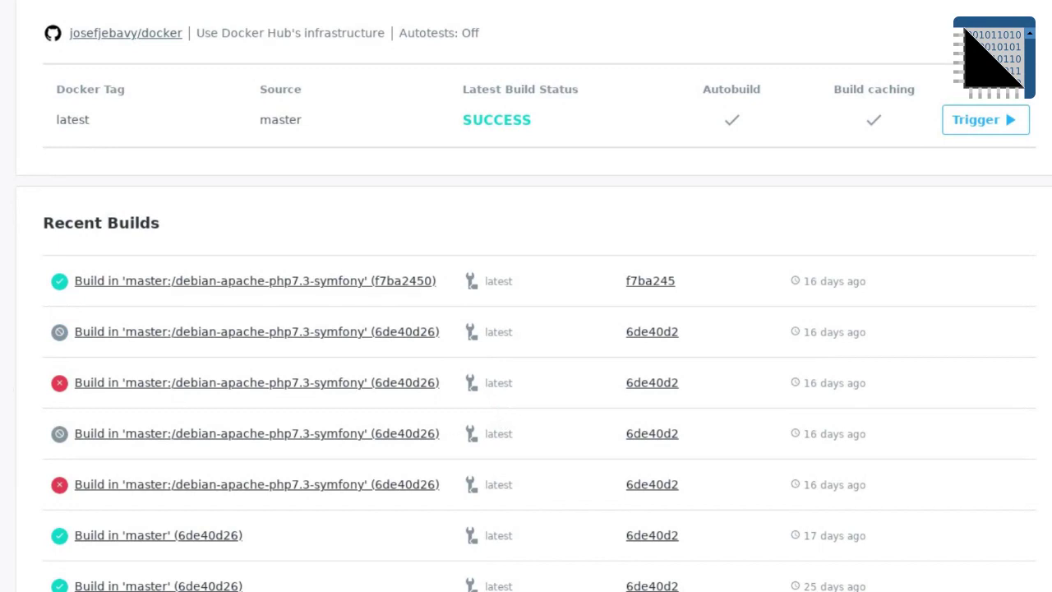
pyautogui.scroll(3, 526, 296)
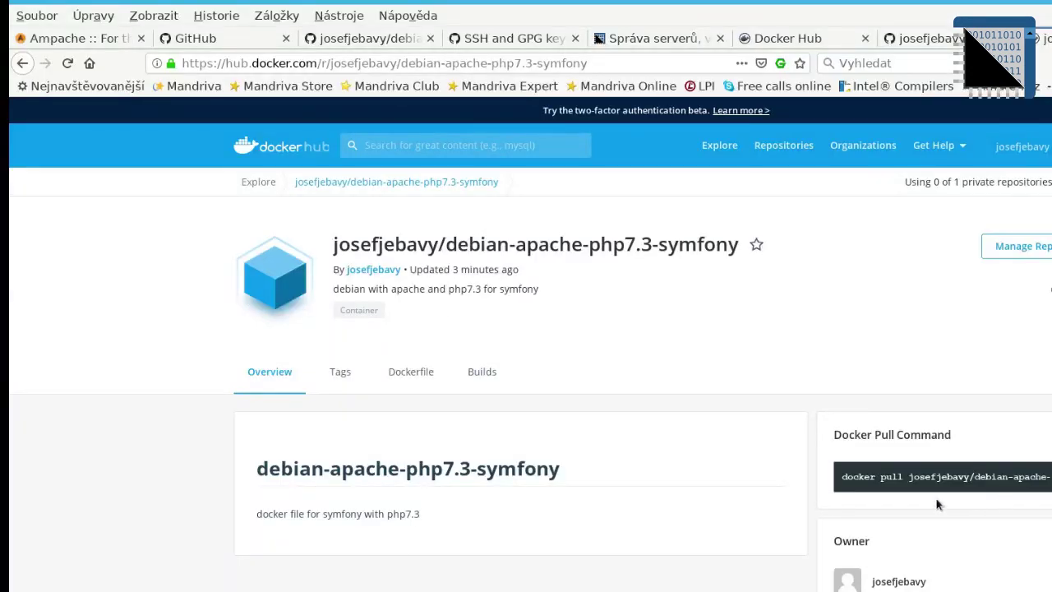
# Step: Copy the Docker Hub pull command for debian-apache-php7.3-symfony and return to the terminal
pyautogui.tripleClick(937, 477)
pyautogui.hotkey('ctrl', 'c')
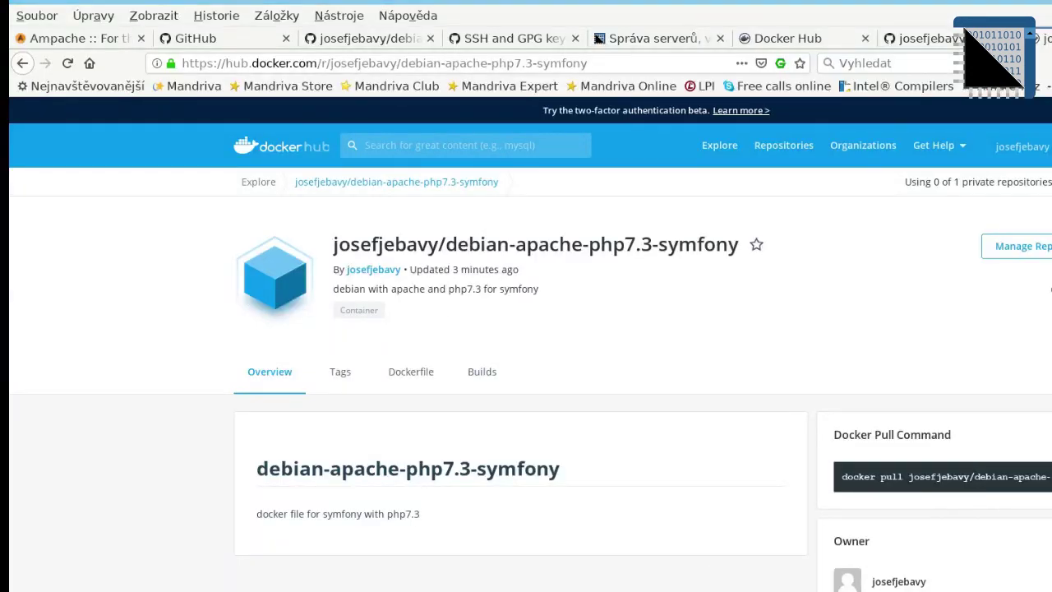
pyautogui.hotkey('alt', 'Tab')
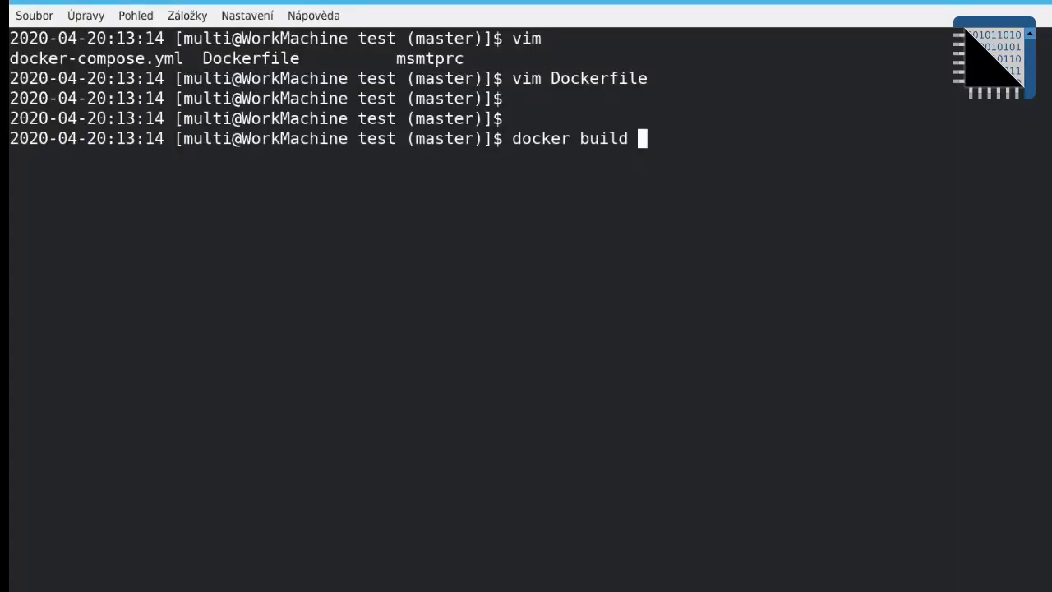
# Step: Comment out the unfinished docker build line with a leading #
pyautogui.press('Home')
pyautogui.write('#')
pyautogui.press('Return')
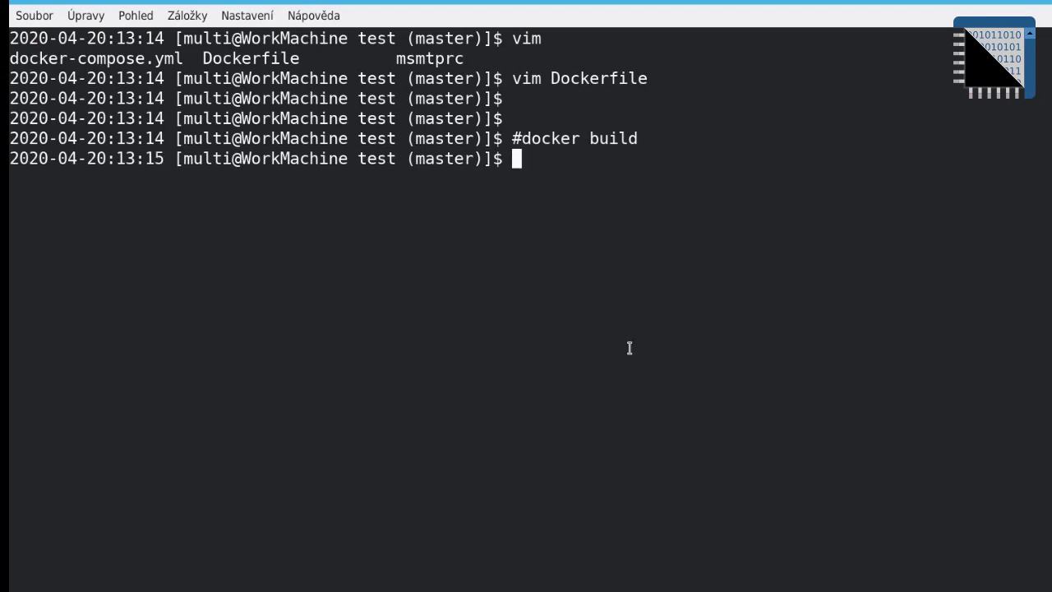
pyautogui.middleClick(673, 326)
pyautogui.press('Return')
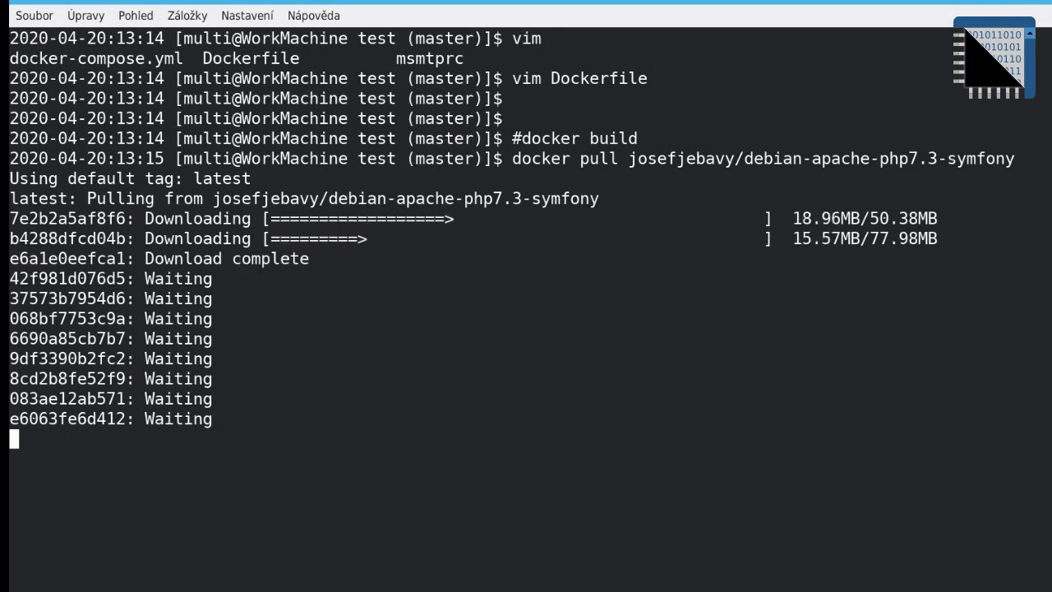
pyautogui.press('XF86AudioRaiseVolume')
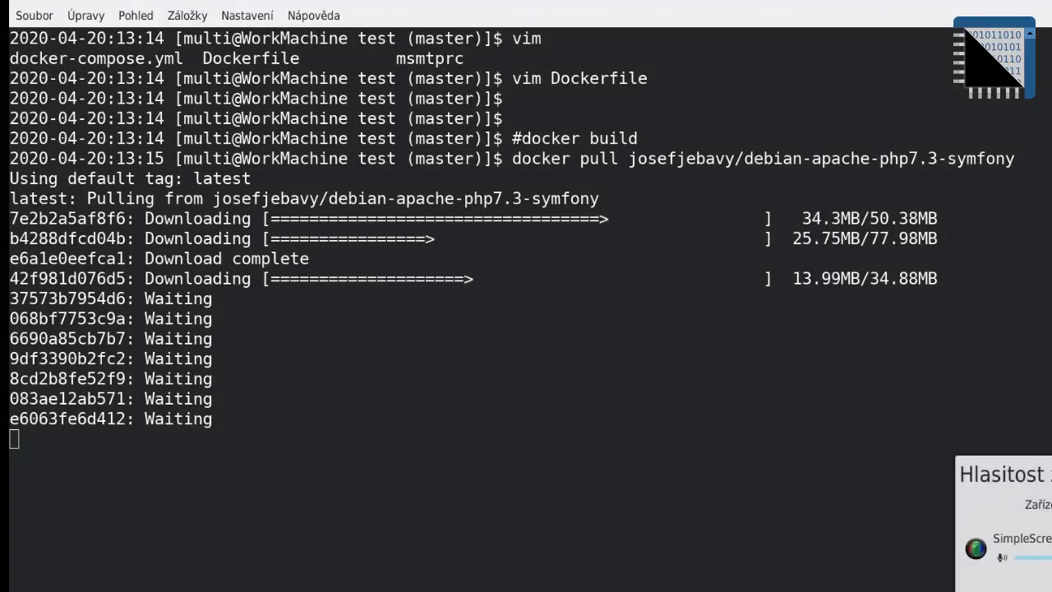
pyautogui.press('Escape')
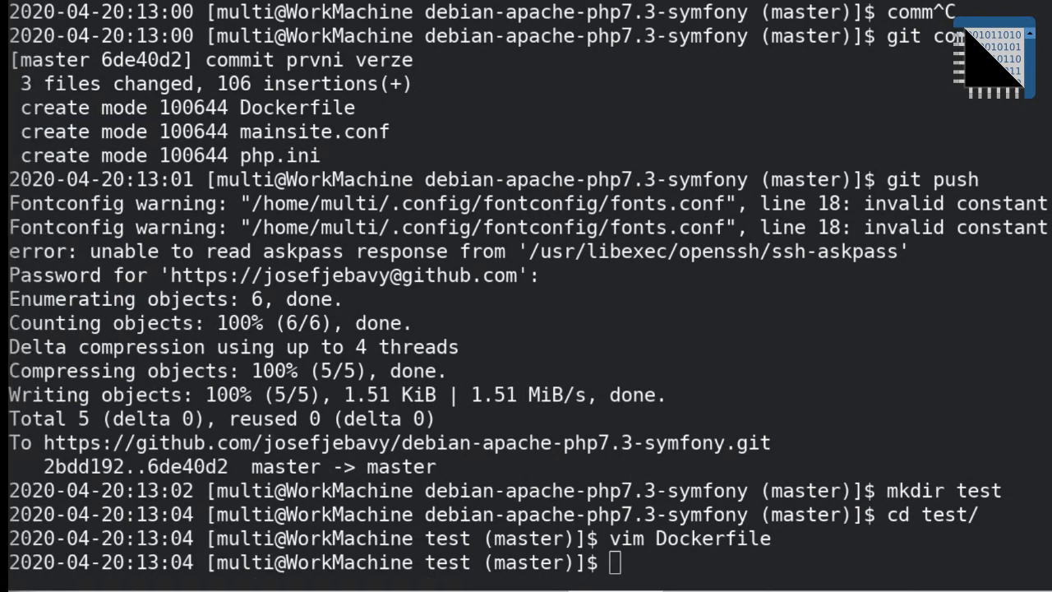
pyautogui.hotkey('alt', 'Tab')
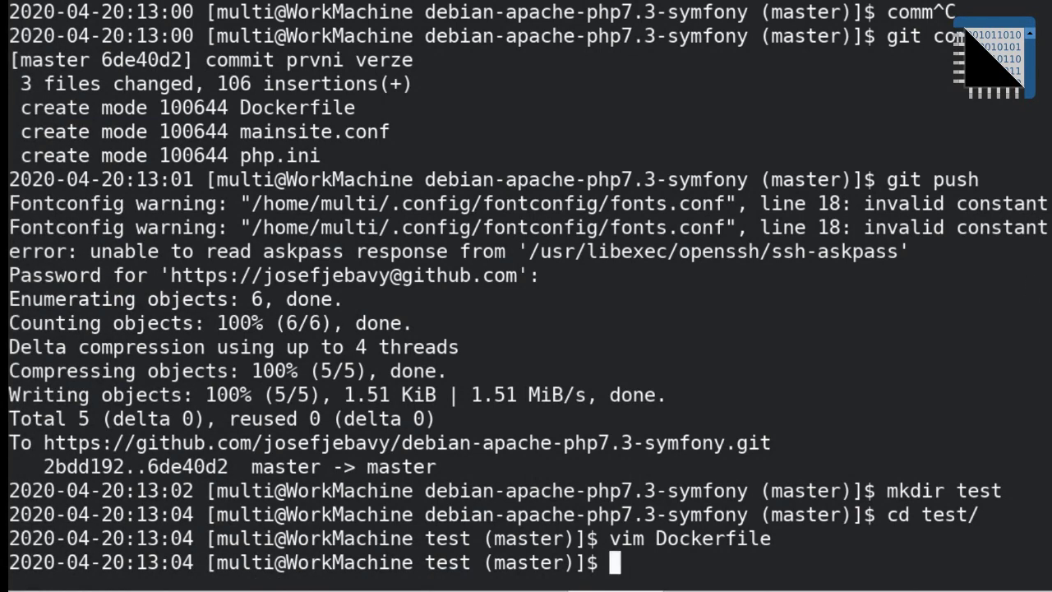
pyautogui.hotkey('alt', 'Tab')
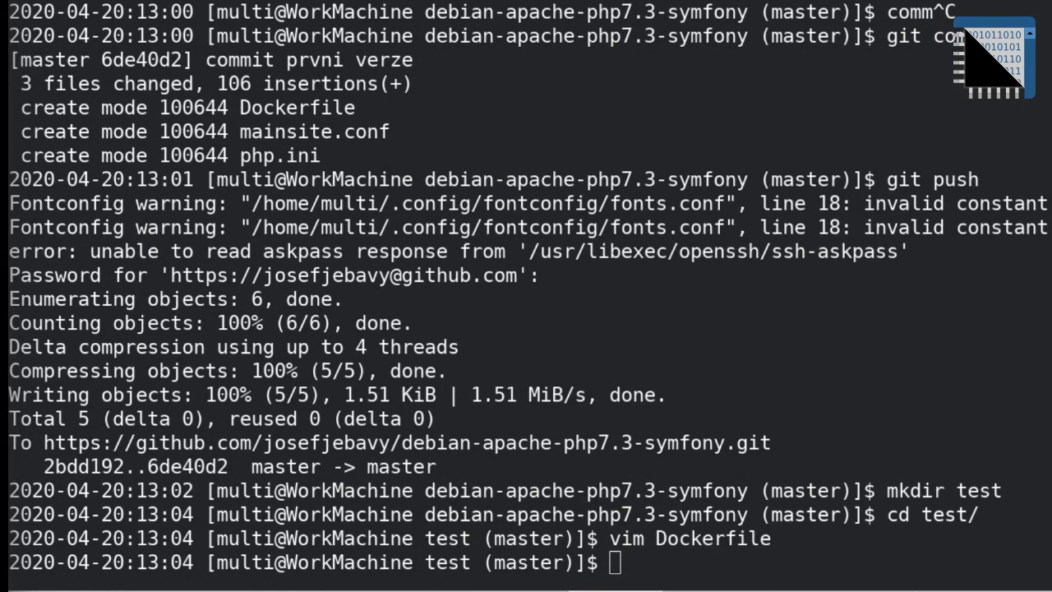